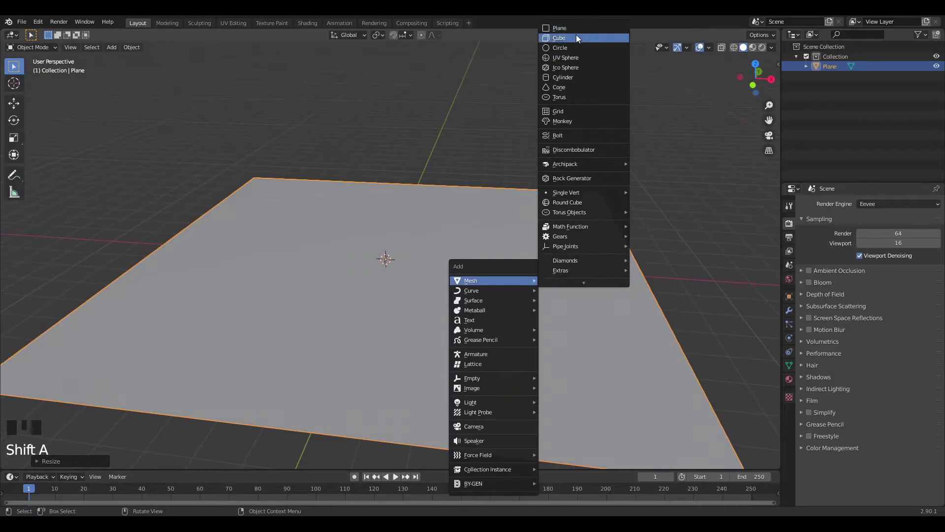
Add a new plane at the centre of the ground and rotate it 90 degrees about the X axis.
{"action": "left_click", "coordinate": [577, 26]}
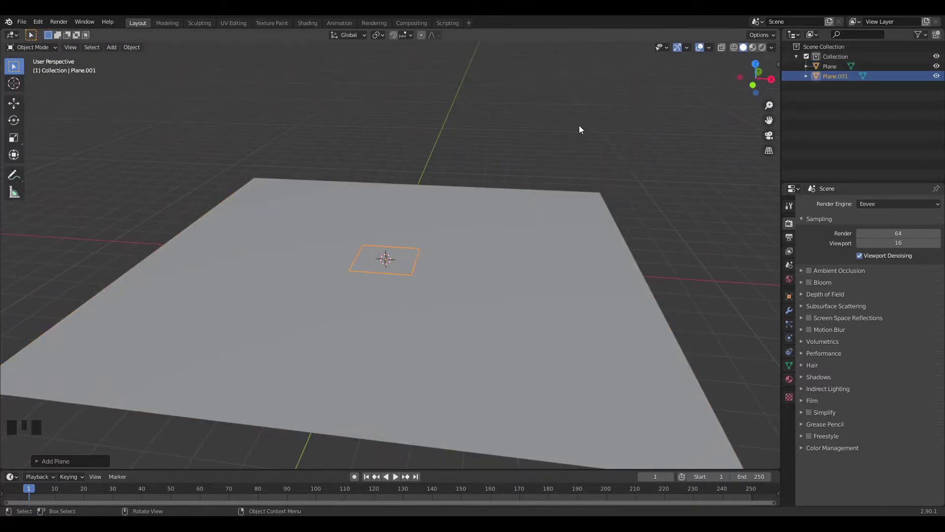
{"action": "key", "text": "r"}
{"action": "type", "text": "x"}
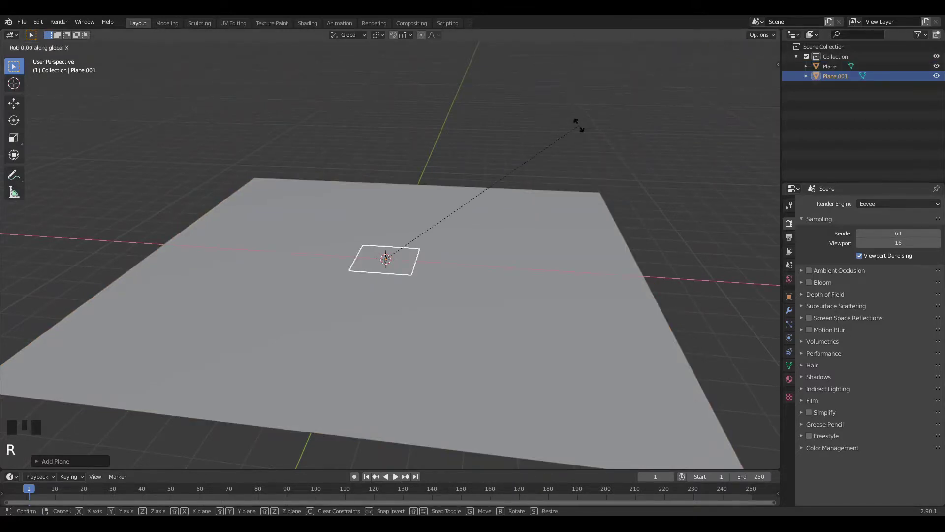
{"action": "type", "text": "90"}
{"action": "key", "text": "Return"}
{"action": "middle_click_drag", "start_coordinate": [516, 242], "coordinate": [540, 222]}
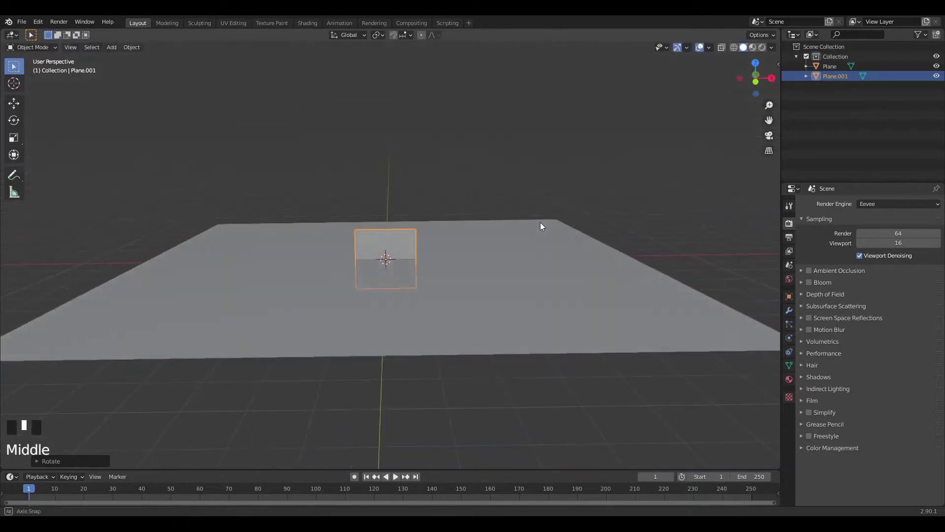
Move the upright plane 1 m up along the Z axis so it stands on the ground plane.
{"action": "key", "text": "g"}
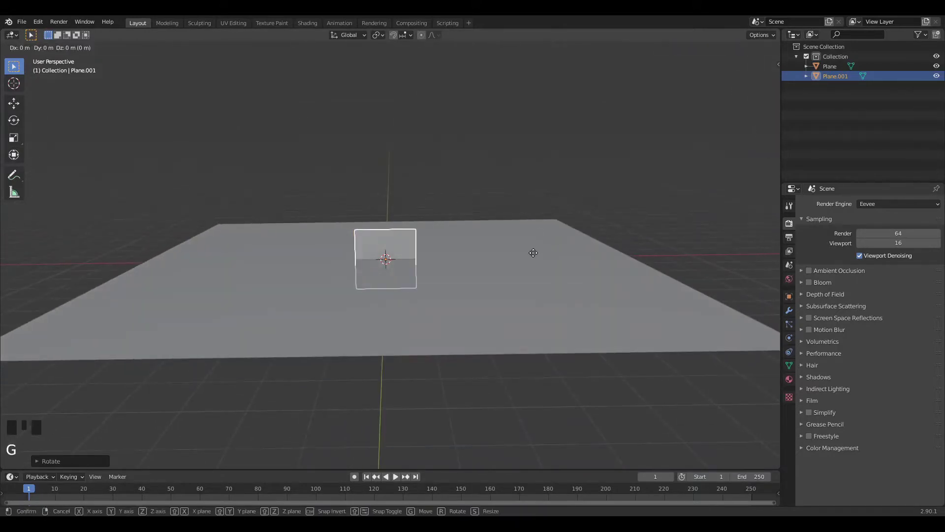
{"action": "key", "text": "z"}
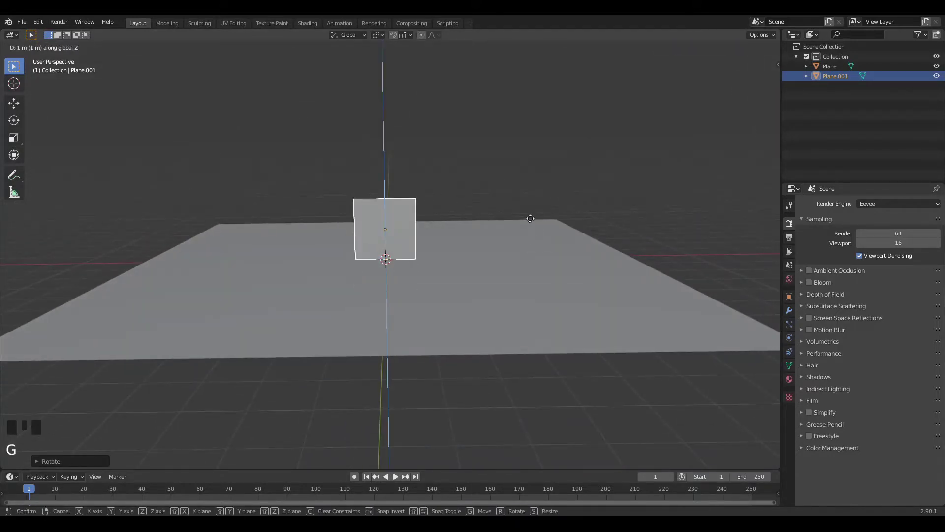
{"action": "left_click", "coordinate": [530, 218]}
{"action": "middle_click_drag", "start_coordinate": [530, 218], "coordinate": [506, 226]}
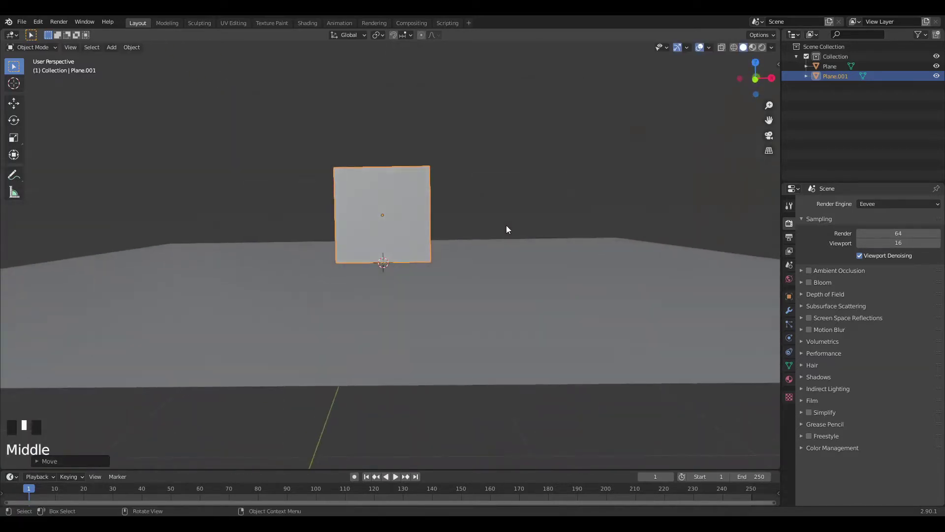
Turn the upright plane into a triangle in Edit Mode by scaling its top two vertices to 0 along X.
{"action": "key", "text": "KP_1"}
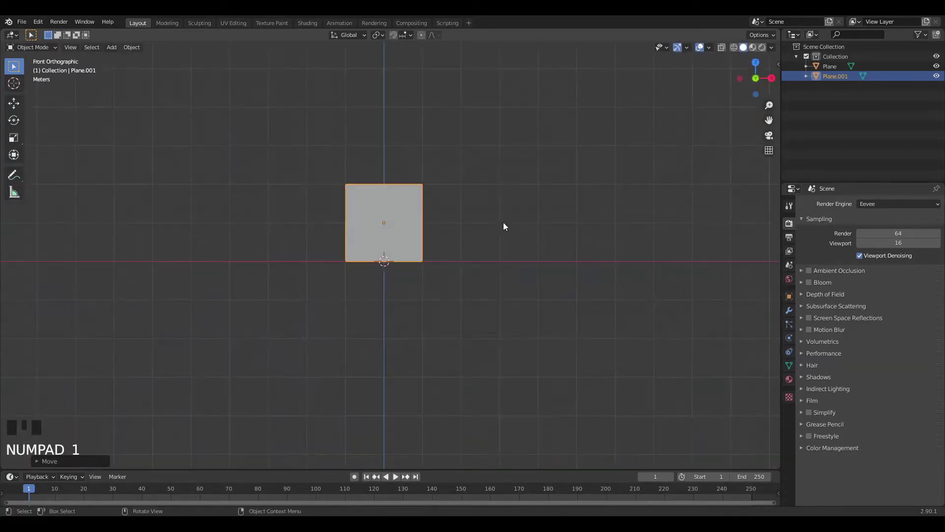
{"action": "key", "text": "Tab"}
{"action": "scroll", "coordinate": [485, 106], "scroll_direction": "up", "scroll_amount": 2}
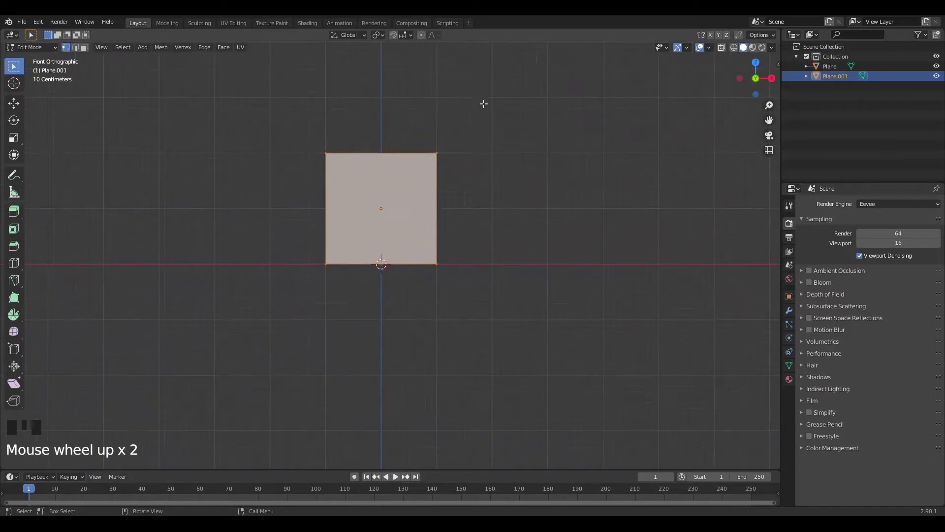
{"action": "left_click_drag", "start_coordinate": [483, 104], "coordinate": [264, 168]}
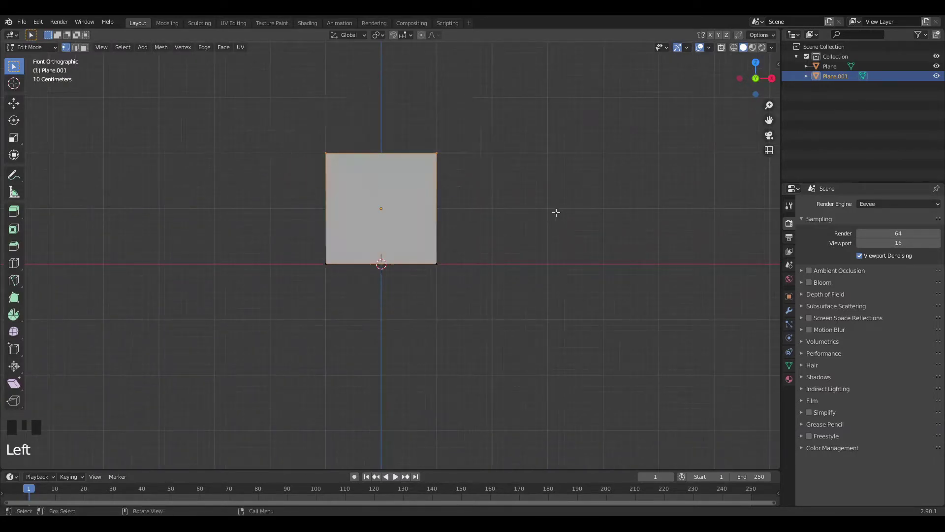
{"action": "key", "text": "s"}
{"action": "key", "text": "x"}
{"action": "key", "text": "0"}
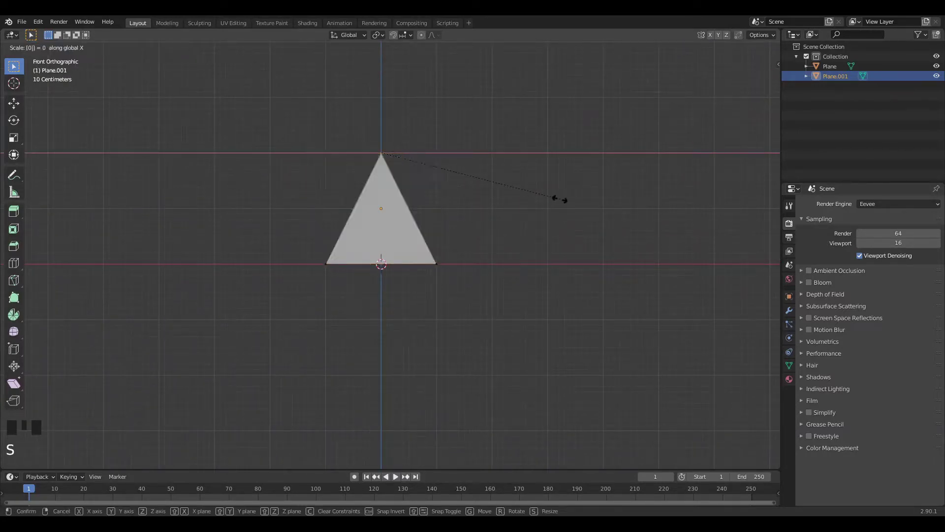
{"action": "key", "text": "Return"}
Try to merge the triangle's overlapping apex vertices by distance.
{"action": "left_click", "coordinate": [475, 134]}
{"action": "left_click_drag", "start_coordinate": [412, 155], "coordinate": [340, 157]}
{"action": "left_click_drag", "start_coordinate": [407, 129], "coordinate": [335, 172]}
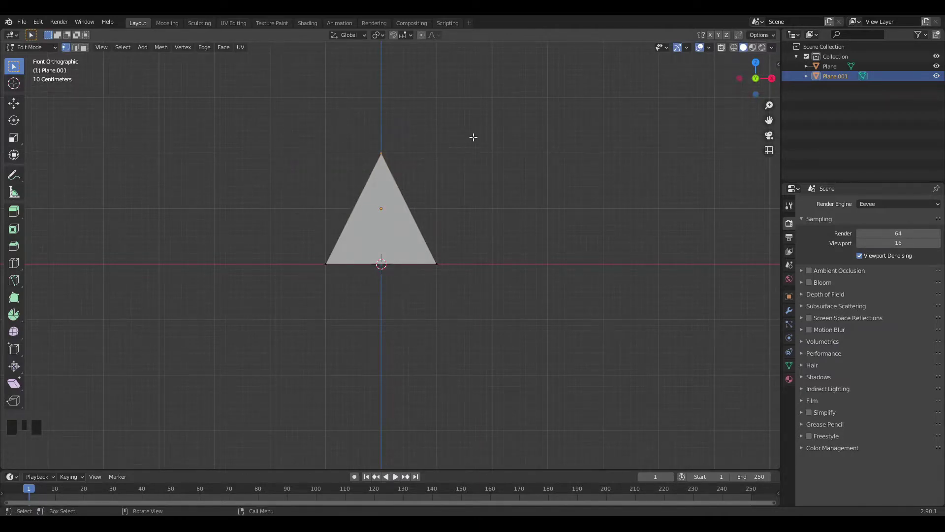
{"action": "key", "text": "F3"}
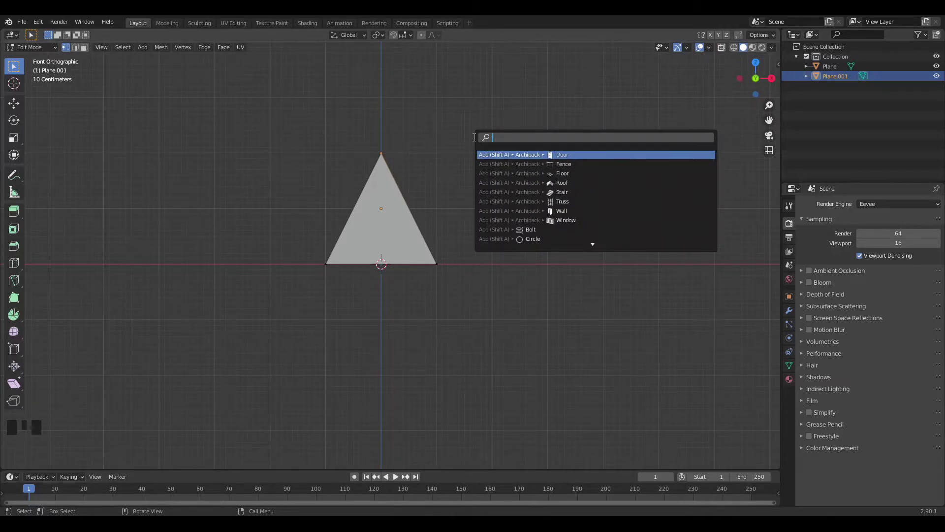
{"action": "type", "text": "MER"}
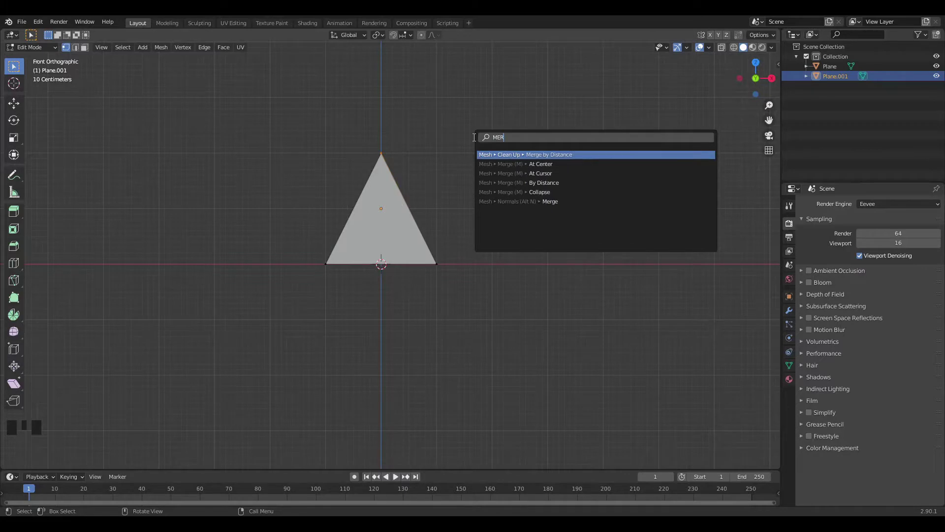
{"action": "left_click", "coordinate": [516, 156]}
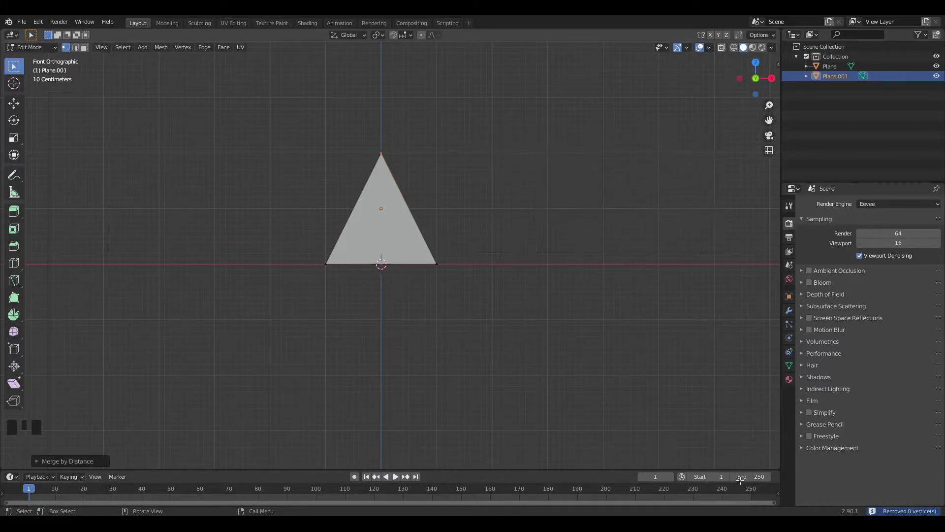
Test-move one apex vertex to check for a duplicate underneath, and cancel the move.
{"action": "middle_click_drag", "start_coordinate": [418, 163], "coordinate": [490, 226]}
{"action": "left_click", "coordinate": [386, 69]}
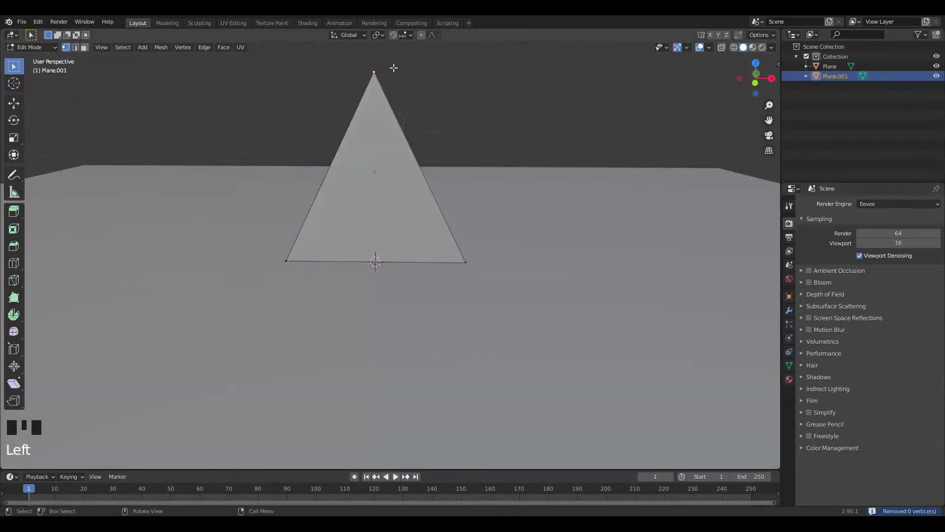
{"action": "left_click", "coordinate": [378, 72]}
{"action": "key", "text": "g"}
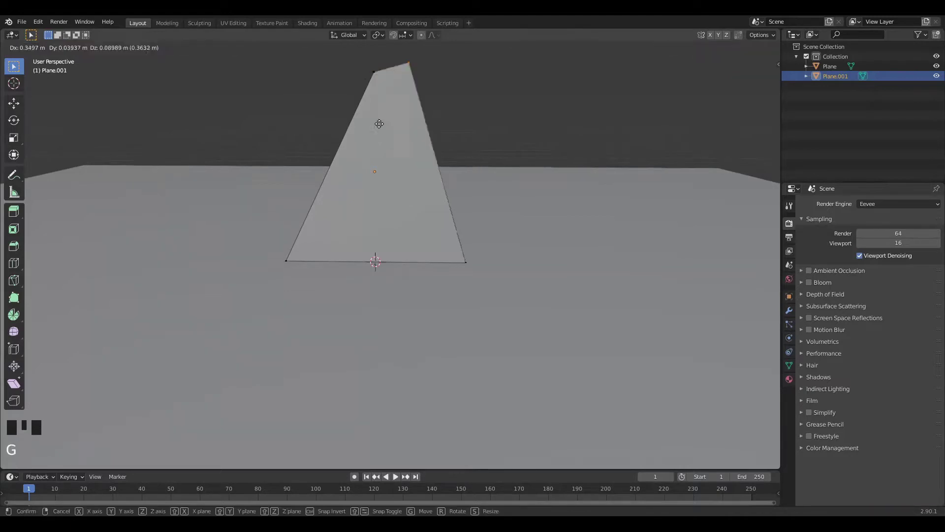
{"action": "right_click", "coordinate": [390, 89]}
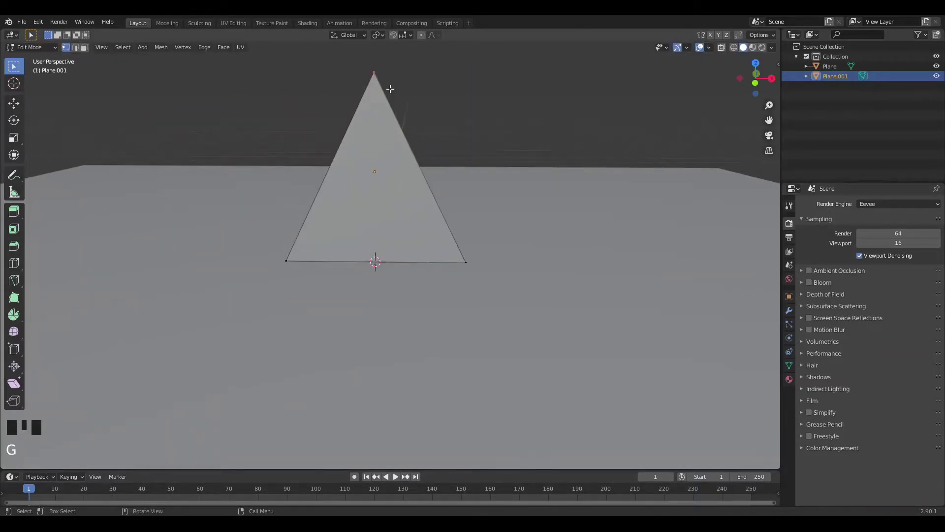
Turn on X-ray, select both overlapping apex vertices and merge them by distance.
{"action": "left_click", "coordinate": [443, 60]}
{"action": "key", "text": "alt+z"}
{"action": "left_click_drag", "start_coordinate": [414, 59], "coordinate": [123, 150]}
{"action": "key", "text": "F3"}
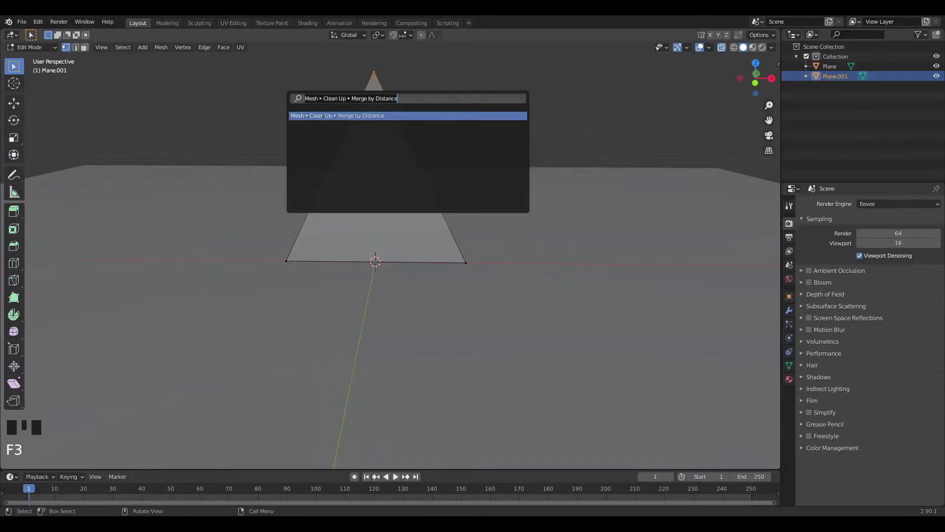
{"action": "key", "text": "Return"}
{"action": "scroll", "coordinate": [517, 124], "scroll_direction": "down", "scroll_amount": 2}
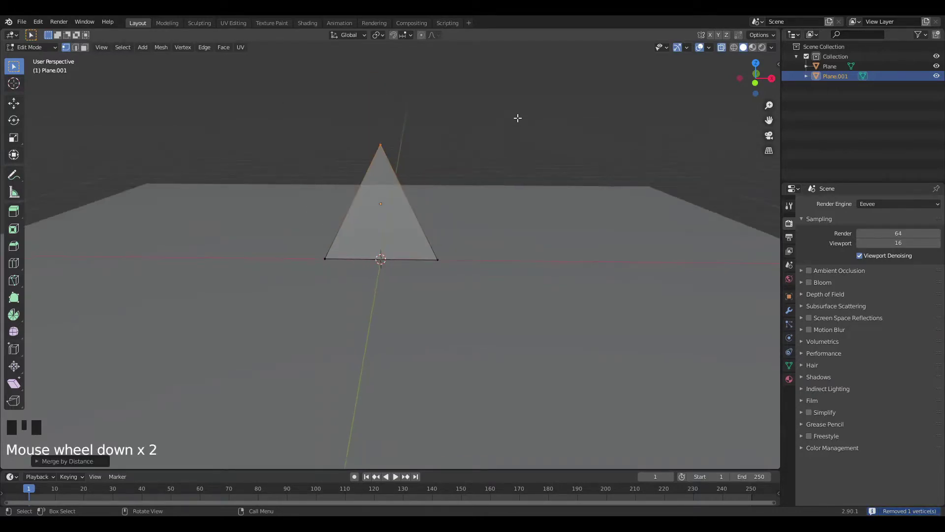
Test-move the merged apex to check that it is a single vertex, and cancel the move.
{"action": "key", "text": "Tab"}
{"action": "scroll", "coordinate": [434, 119], "scroll_direction": "up", "scroll_amount": 2}
{"action": "key", "text": "Tab"}
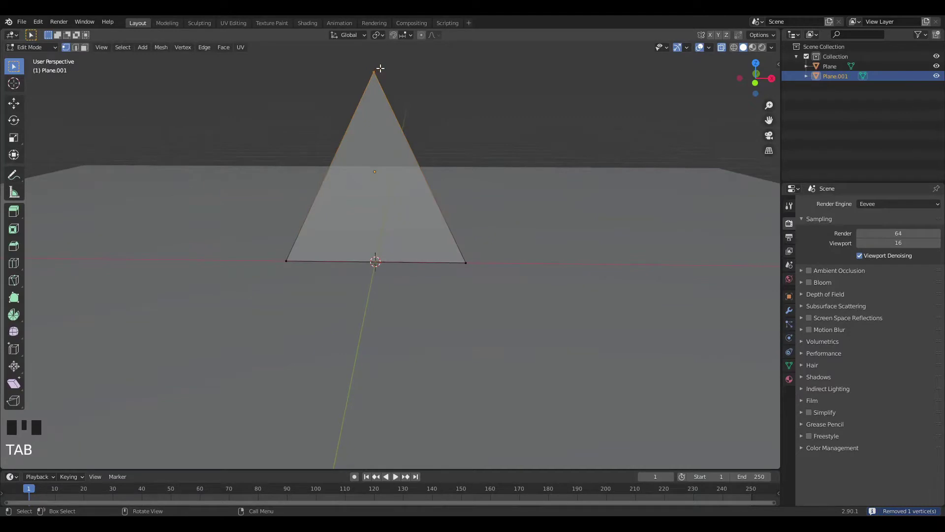
{"action": "key", "text": "g"}
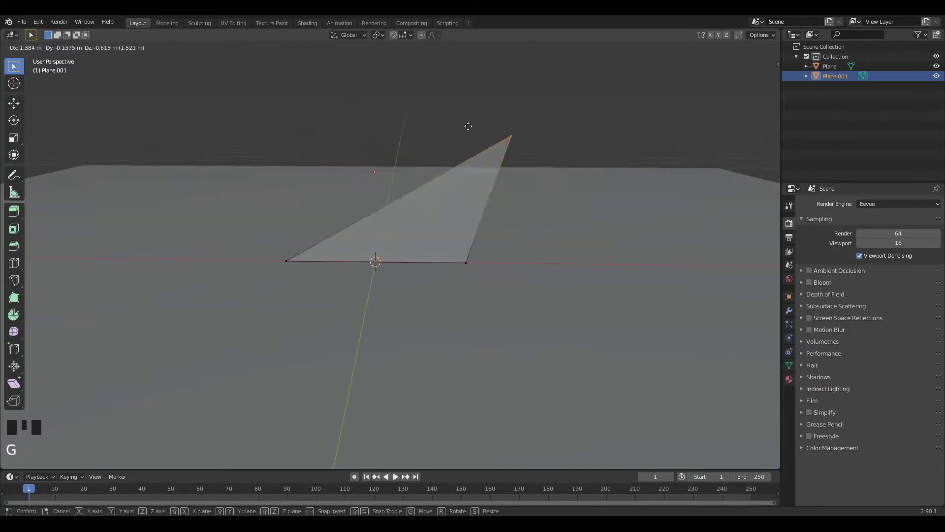
{"action": "left_click", "coordinate": [393, 91]}
Turn off X-ray and return the triangle to Object Mode in front view.
{"action": "key", "text": "KP_1"}
{"action": "key", "text": "alt+z"}
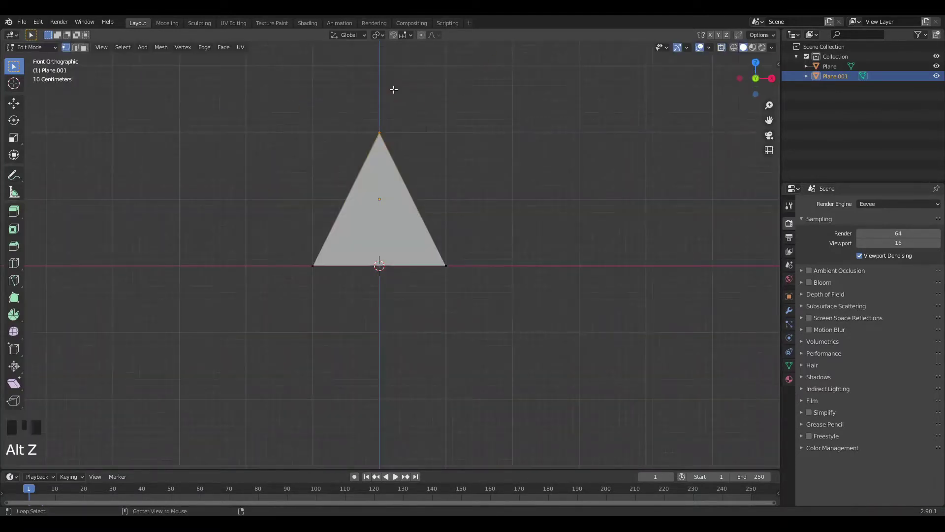
{"action": "scroll", "coordinate": [404, 84], "scroll_direction": "up", "scroll_amount": 3}
{"action": "middle_click_drag", "start_coordinate": [443, 95], "coordinate": [467, 167], "text": "shift"}
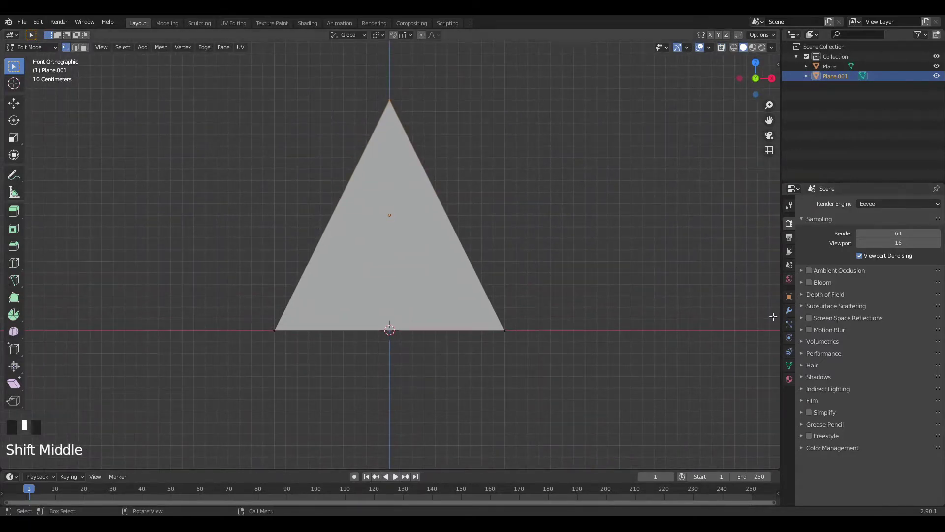
{"action": "key", "text": "Tab"}
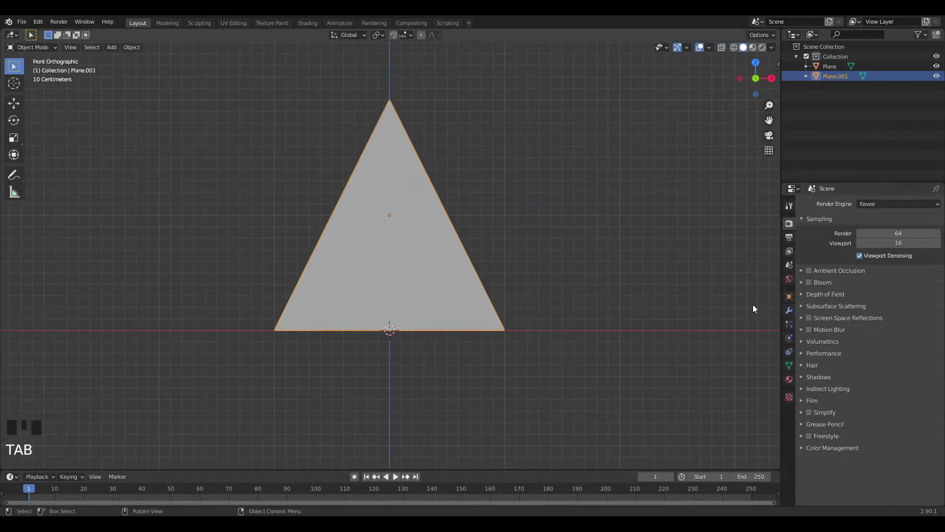
Add a Wireframe modifier to the triangle and set its thickness to 0.064 m.
{"action": "left_click", "coordinate": [788, 312]}
{"action": "left_click", "coordinate": [857, 203]}
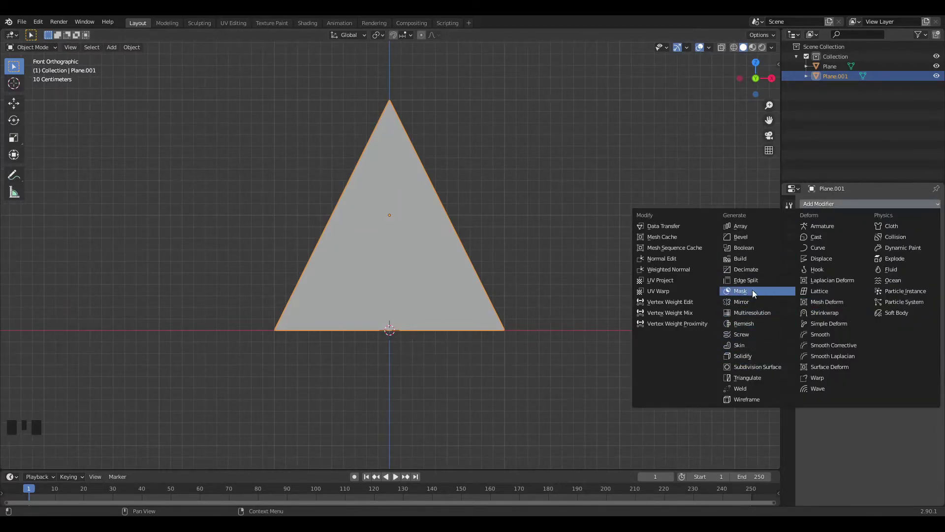
{"action": "left_click", "coordinate": [737, 399]}
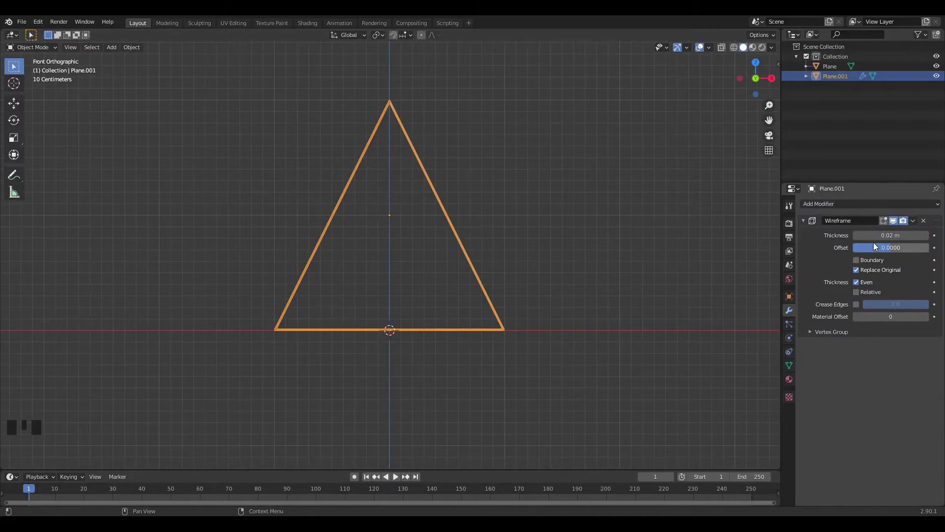
{"action": "left_click_drag", "start_coordinate": [873, 236], "coordinate": [896, 236]}
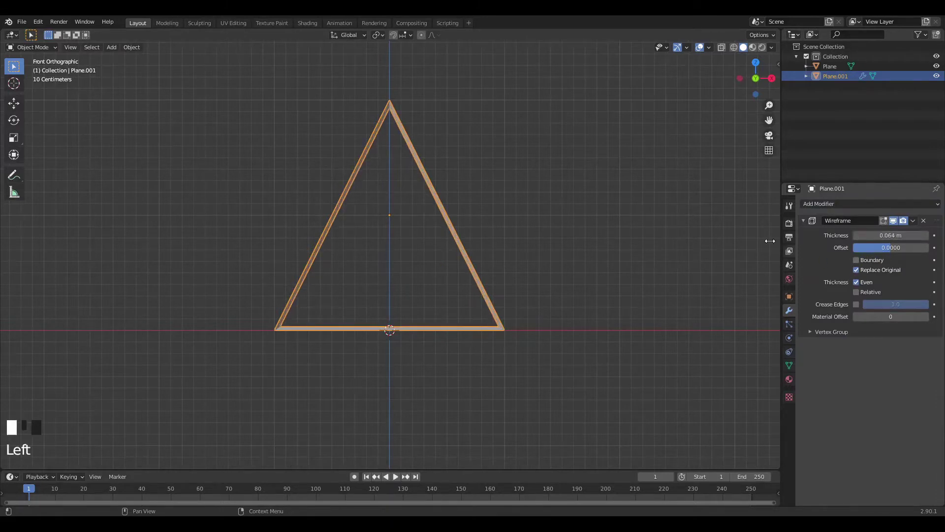
Enable the Boundary option in the triangle's Wireframe modifier and inspect the frame from several angles.
{"action": "middle_click_drag", "start_coordinate": [770, 240], "coordinate": [617, 232]}
{"action": "scroll", "coordinate": [597, 229], "scroll_direction": "down", "scroll_amount": 4}
{"action": "scroll", "coordinate": [616, 232], "scroll_direction": "down", "scroll_amount": 3}
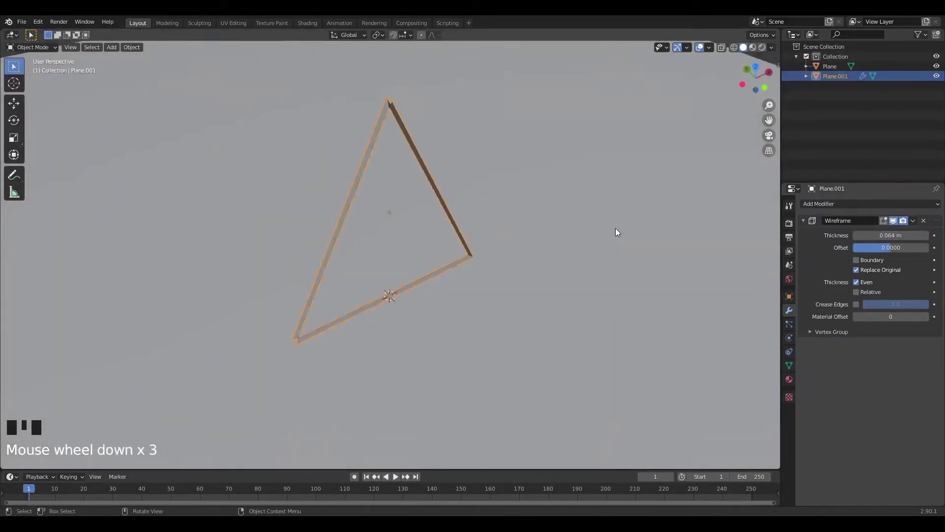
{"action": "scroll", "coordinate": [616, 233], "scroll_direction": "up", "scroll_amount": 1}
{"action": "left_click", "coordinate": [857, 259]}
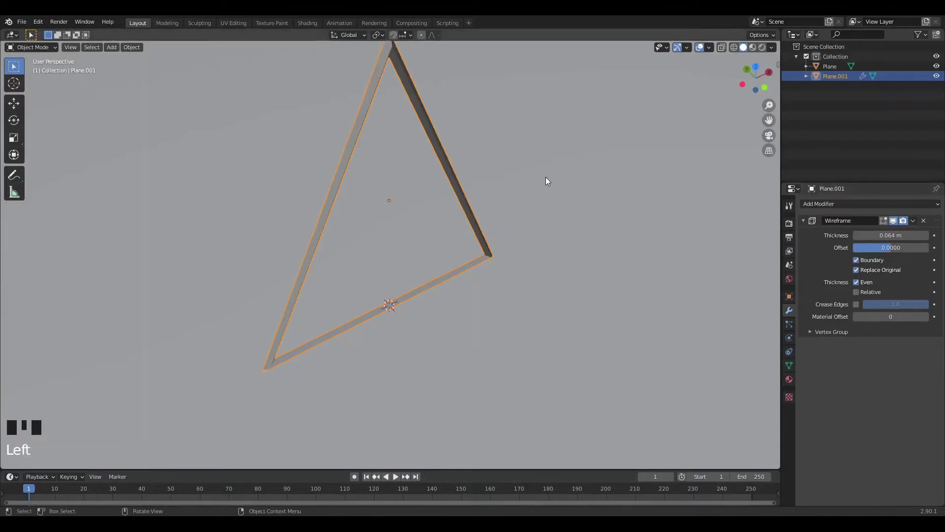
{"action": "middle_click_drag", "start_coordinate": [546, 177], "coordinate": [409, 108]}
{"action": "scroll", "coordinate": [536, 146], "scroll_direction": "down", "scroll_amount": 3}
{"action": "scroll", "coordinate": [536, 147], "scroll_direction": "up", "scroll_amount": 2}
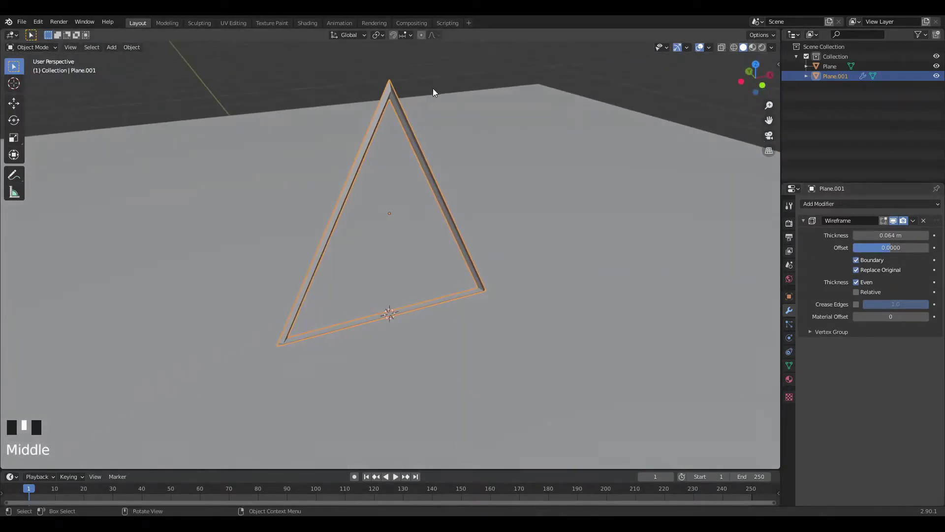
Add a Bevel modifier to the triangular frame and set it to 4 segments.
{"action": "key", "text": "KP_1"}
{"action": "scroll", "coordinate": [542, 162], "scroll_direction": "up", "scroll_amount": 4}
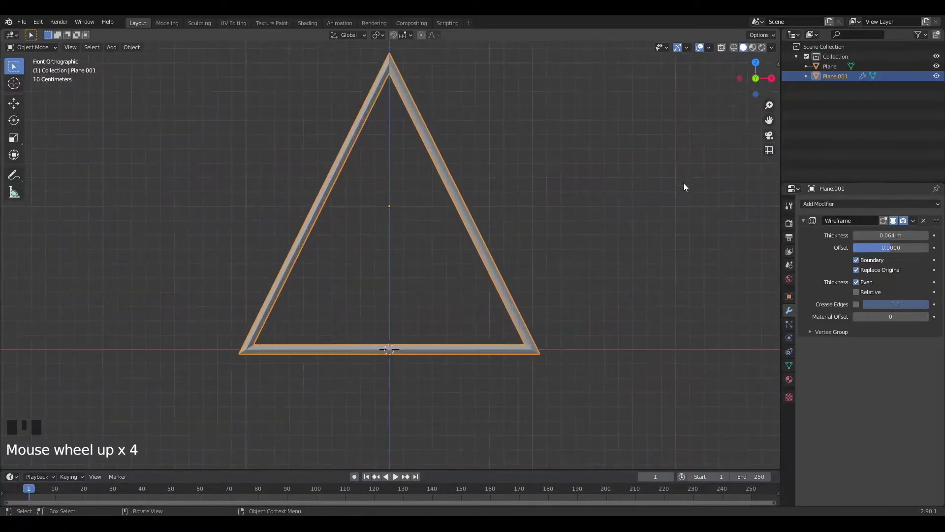
{"action": "left_click", "coordinate": [826, 204]}
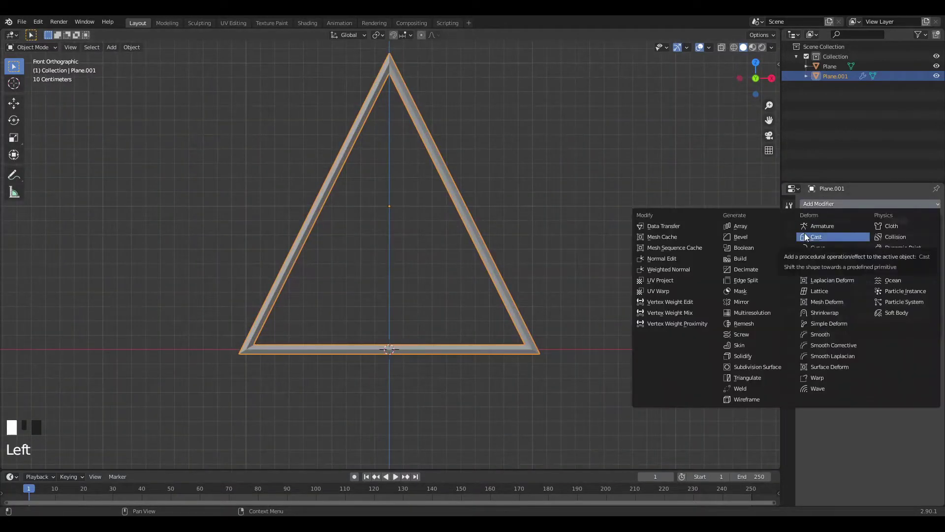
{"action": "left_click", "coordinate": [743, 240]}
{"action": "scroll", "coordinate": [604, 258], "scroll_direction": "up", "scroll_amount": 2}
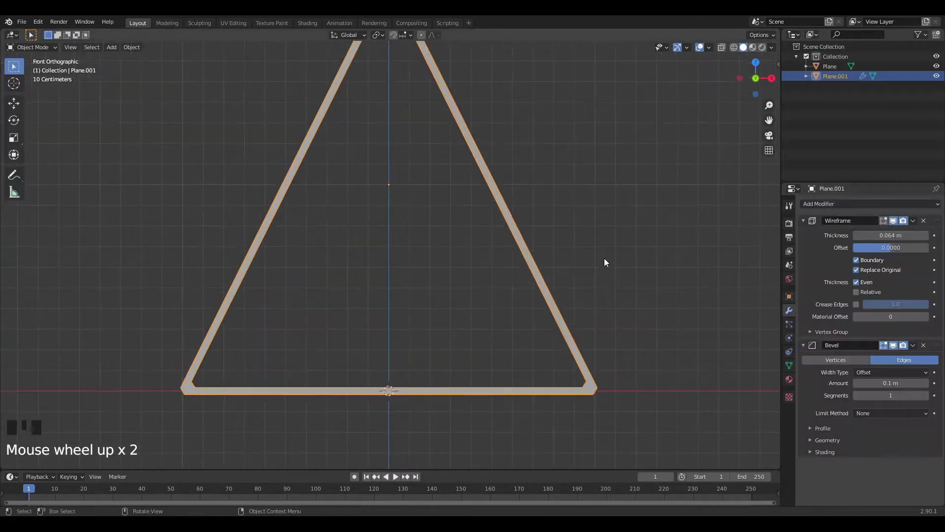
{"action": "left_click", "coordinate": [926, 396]}
{"action": "left_click", "coordinate": [925, 396]}
{"action": "left_click", "coordinate": [926, 396]}
{"action": "left_click", "coordinate": [926, 396]}
{"action": "scroll", "coordinate": [594, 349], "scroll_direction": "up", "scroll_amount": 2}
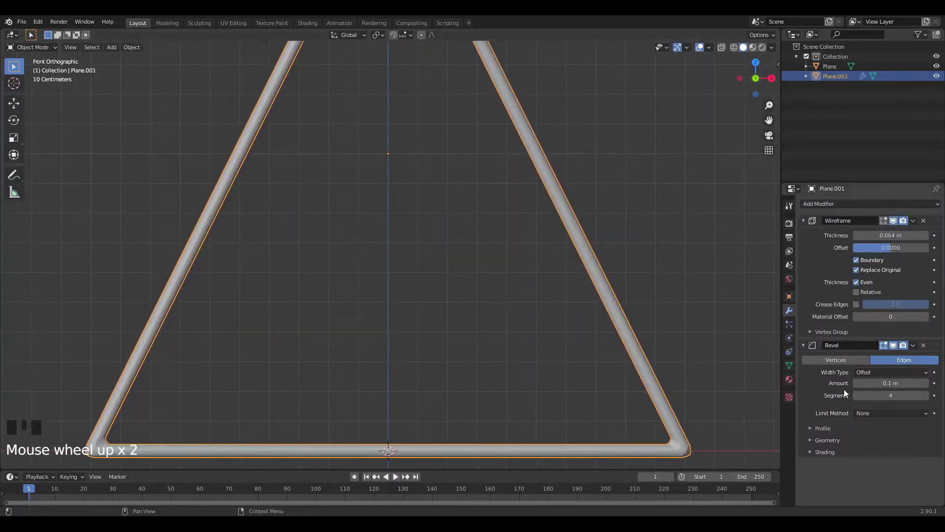
Set the triangular frame's Bevel amount to 0.008 m and add a Subdivision Surface modifier to it.
{"action": "left_click", "coordinate": [863, 384], "text": "shift"}
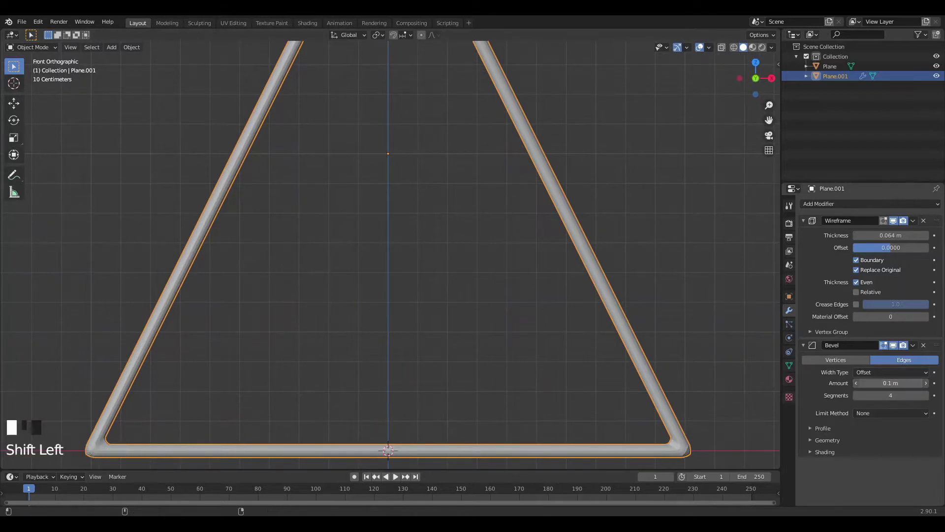
{"action": "left_click_drag", "start_coordinate": [863, 384], "coordinate": [834, 384], "text": "shift"}
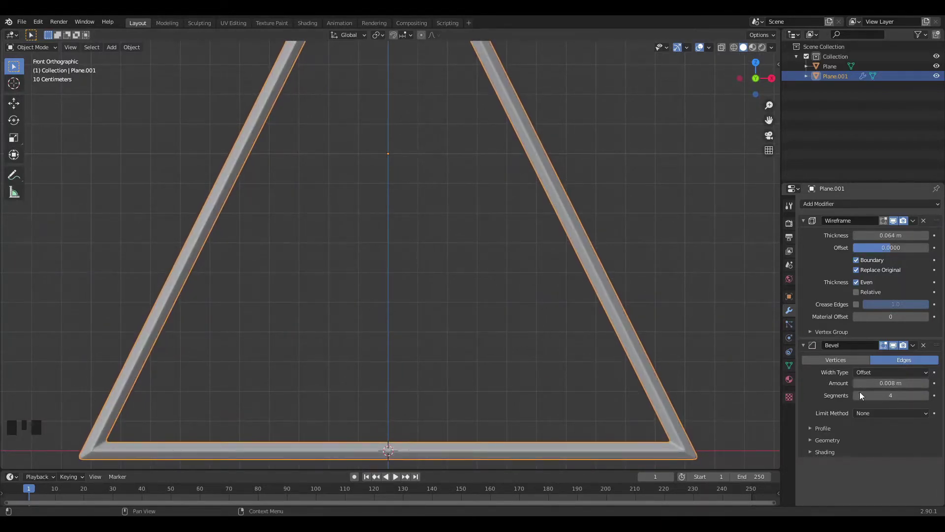
{"action": "right_click", "coordinate": [644, 342]}
{"action": "left_click", "coordinate": [848, 207]}
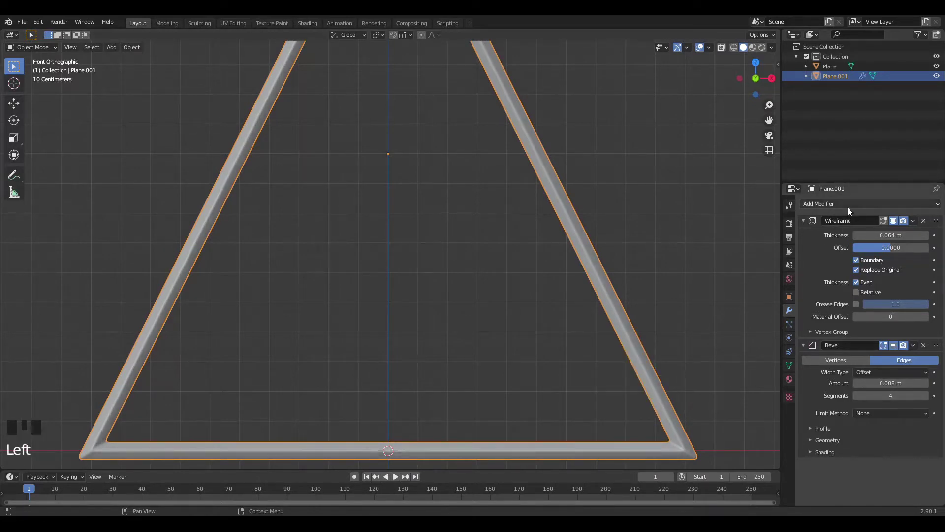
{"action": "left_click", "coordinate": [848, 207]}
{"action": "left_click", "coordinate": [734, 367]}
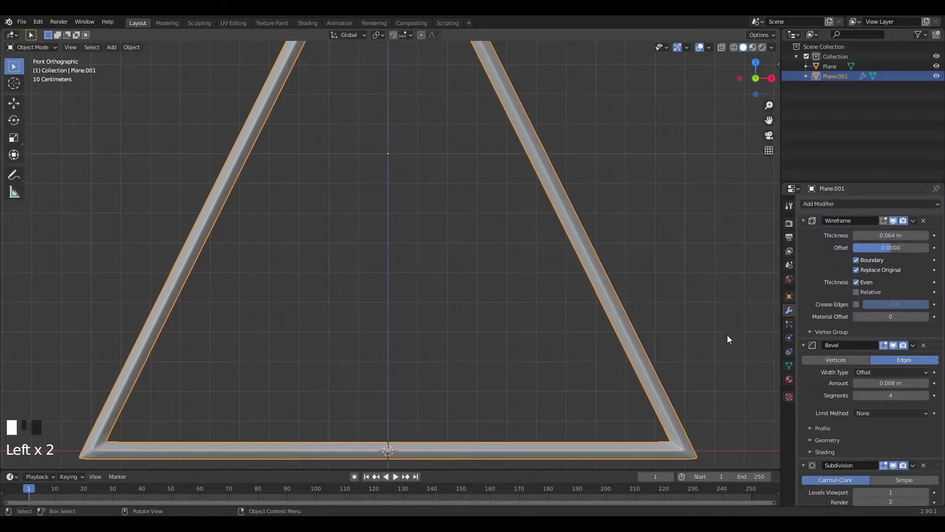
Raise the triangular frame slightly along Z so its base rests on the ground plane.
{"action": "scroll", "coordinate": [726, 325], "scroll_direction": "down", "scroll_amount": 4}
{"action": "scroll", "coordinate": [566, 218], "scroll_direction": "up", "scroll_amount": 1}
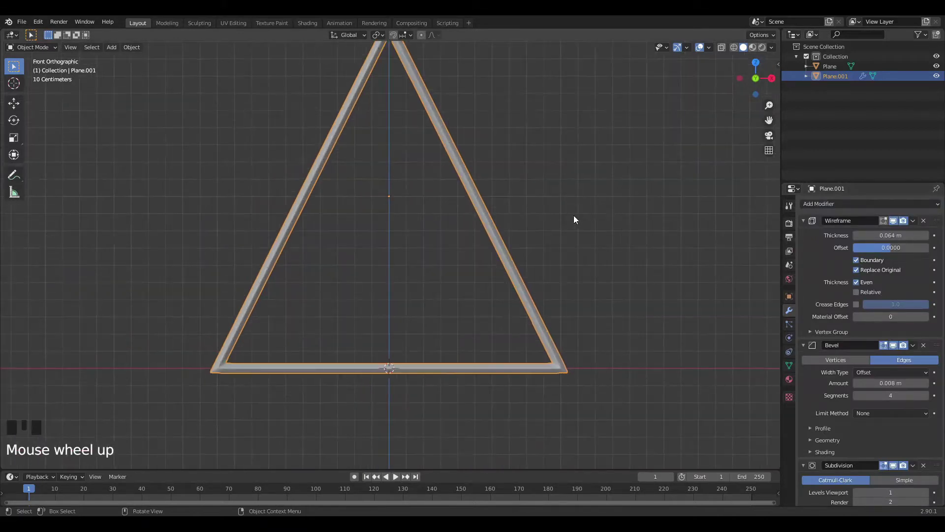
{"action": "key", "text": "g"}
{"action": "key", "text": "z"}
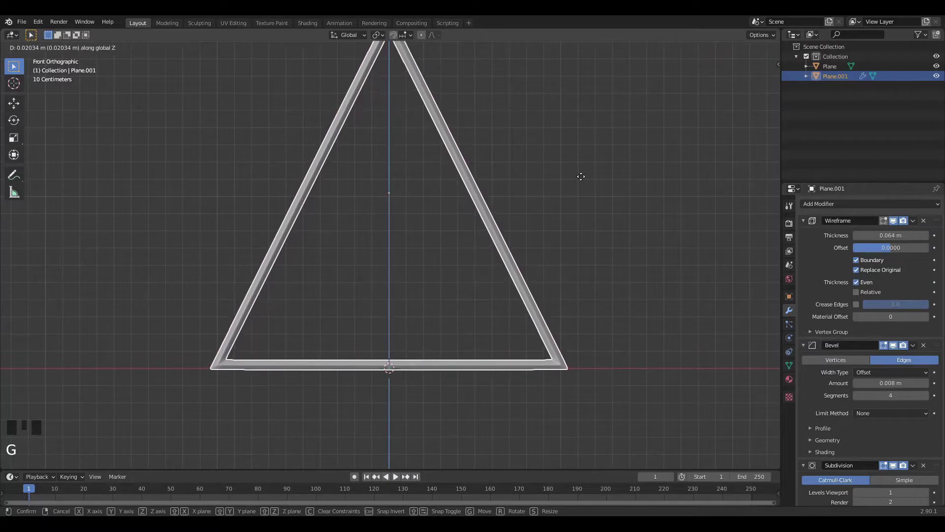
{"action": "left_click", "coordinate": [591, 146]}
{"action": "left_click", "coordinate": [592, 157]}
{"action": "middle_click_drag", "start_coordinate": [592, 156], "coordinate": [418, 143]}
{"action": "scroll", "coordinate": [595, 167], "scroll_direction": "down", "scroll_amount": 3}
{"action": "scroll", "coordinate": [589, 148], "scroll_direction": "down", "scroll_amount": 3}
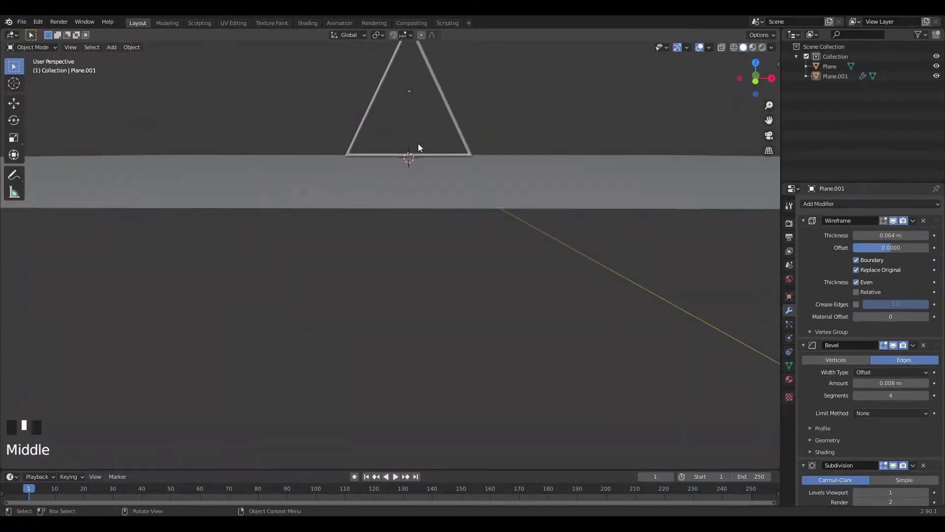
{"action": "left_click", "coordinate": [453, 117]}
{"action": "middle_click_drag", "start_coordinate": [466, 104], "coordinate": [468, 152], "text": "shift"}
{"action": "scroll", "coordinate": [521, 221], "scroll_direction": "down", "scroll_amount": 4}
{"action": "scroll", "coordinate": [468, 146], "scroll_direction": "up", "scroll_amount": 3}
{"action": "scroll", "coordinate": [500, 91], "scroll_direction": "down", "scroll_amount": 2}
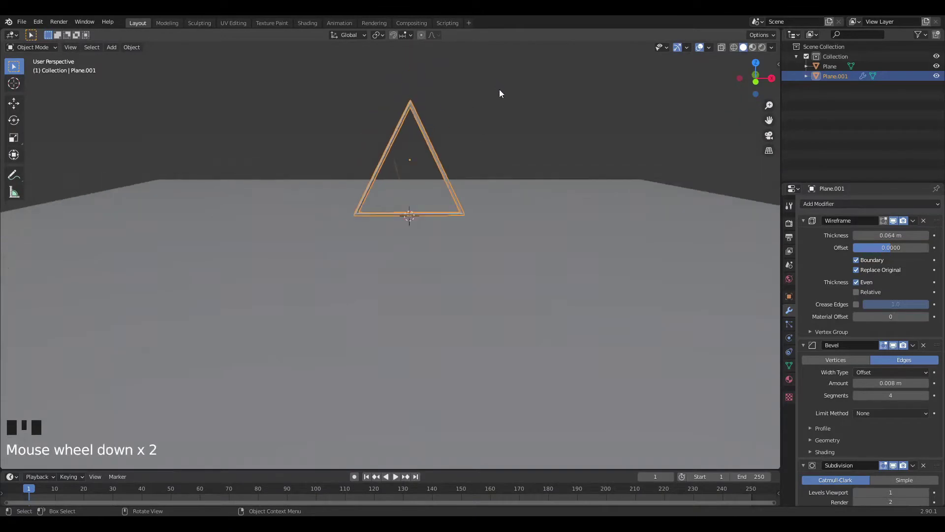
Add a cube mesh at the 3D cursor, at the base of the triangular frame.
{"action": "middle_click_drag", "start_coordinate": [499, 91], "coordinate": [519, 165]}
{"action": "scroll", "coordinate": [467, 219], "scroll_direction": "down", "scroll_amount": 6}
{"action": "scroll", "coordinate": [467, 216], "scroll_direction": "up", "scroll_amount": 3}
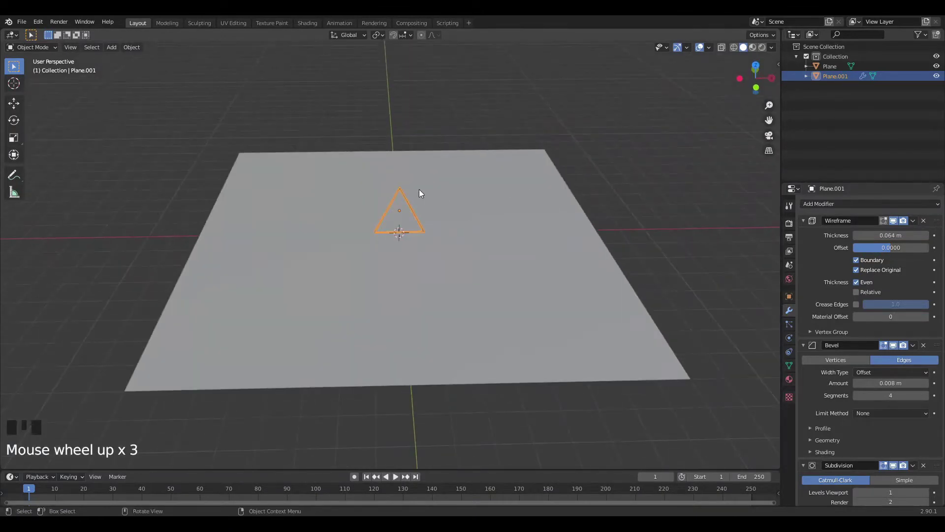
{"action": "scroll", "coordinate": [429, 183], "scroll_direction": "up", "scroll_amount": 2}
{"action": "key", "text": "shift+a"}
{"action": "mouse_move", "coordinate": [463, 151]}
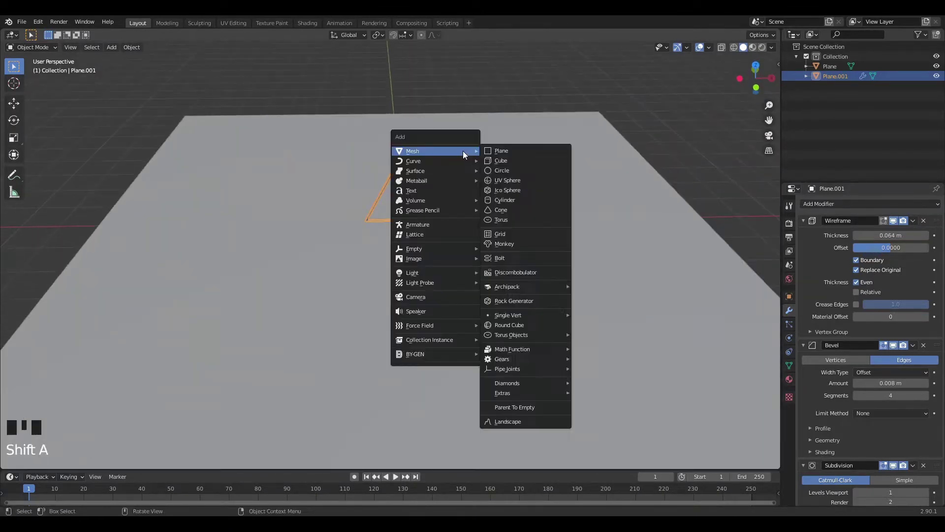
{"action": "left_click", "coordinate": [495, 159]}
{"action": "scroll", "coordinate": [491, 156], "scroll_direction": "up", "scroll_amount": 2}
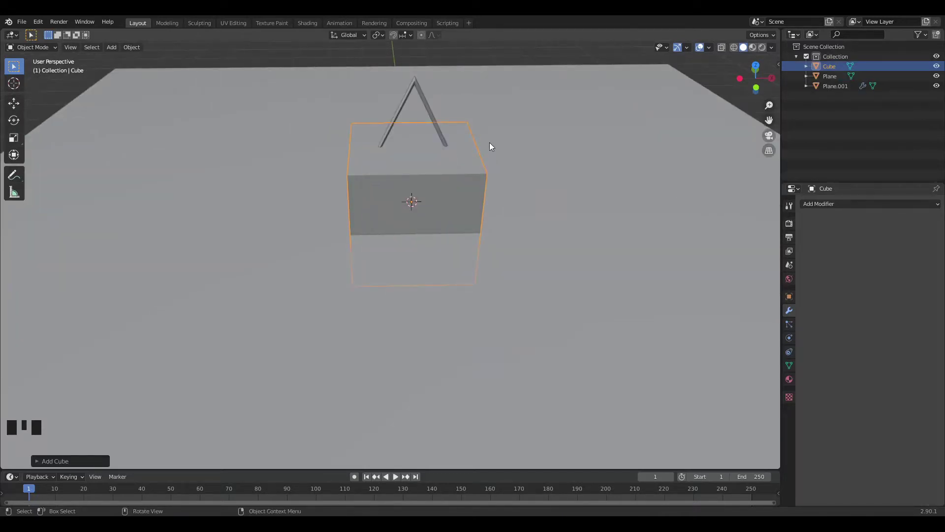
Give the cube a Subdivision Surface modifier with viewport and render levels both set to 4.
{"action": "key", "text": "ctrl+4"}
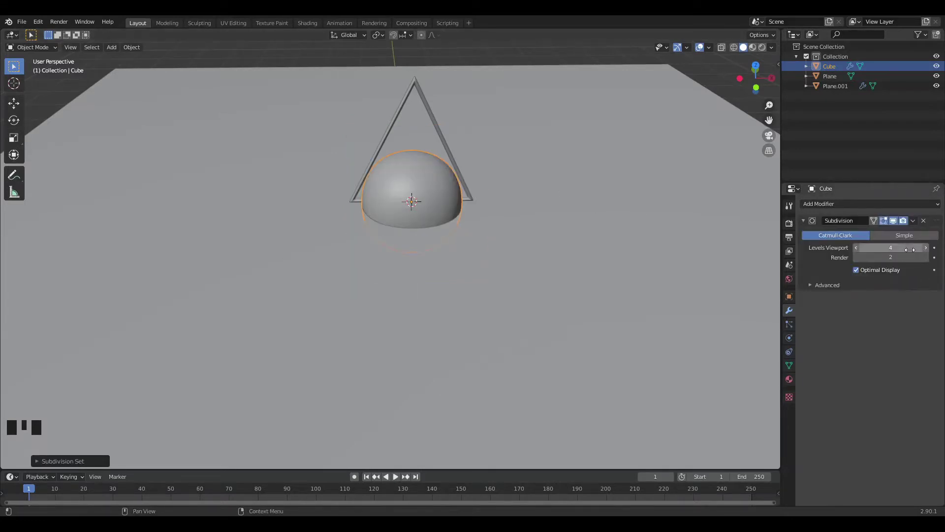
{"action": "left_click", "coordinate": [927, 257]}
{"action": "left_click", "coordinate": [926, 257]}
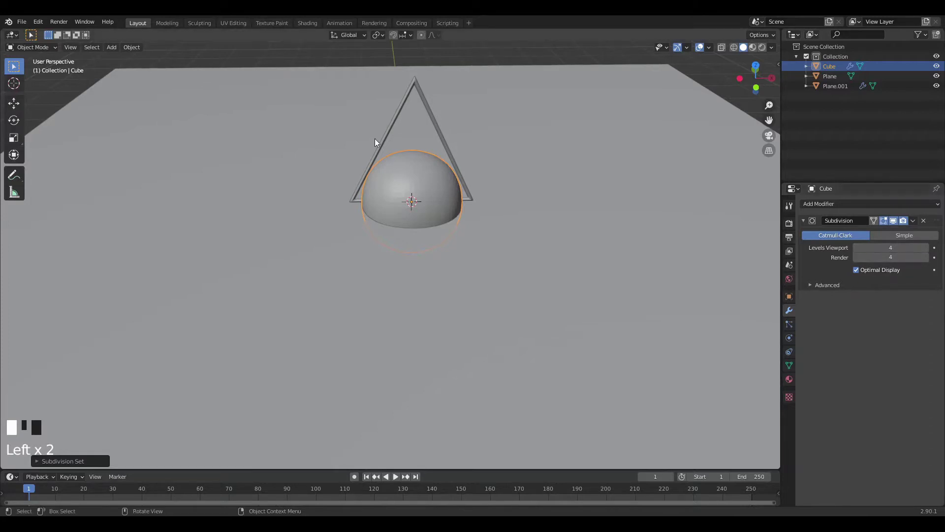
Raise the rounded cube along Z until it sits clear above the ground plane.
{"action": "key", "text": "g"}
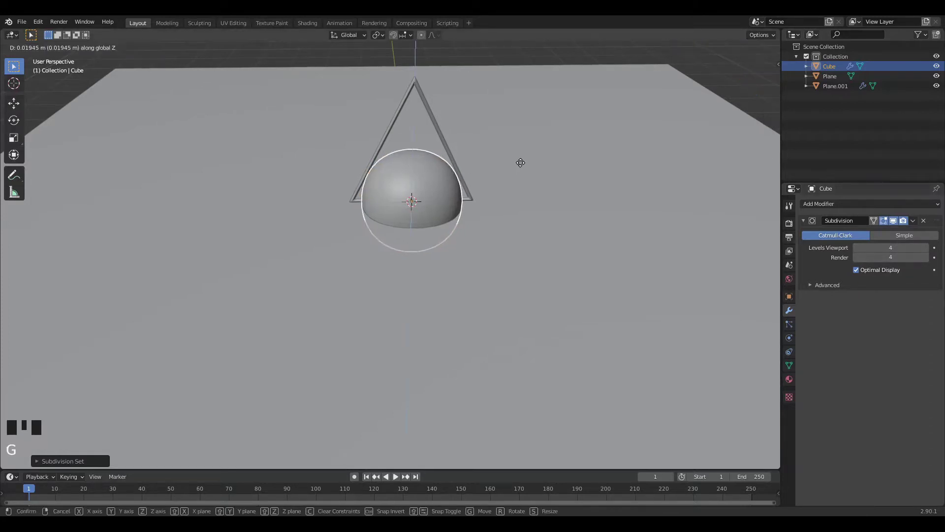
{"action": "left_click", "coordinate": [523, 120]}
{"action": "middle_click_drag", "start_coordinate": [505, 113], "coordinate": [470, 110]}
{"action": "middle_click_drag", "start_coordinate": [580, 113], "coordinate": [618, 116]}
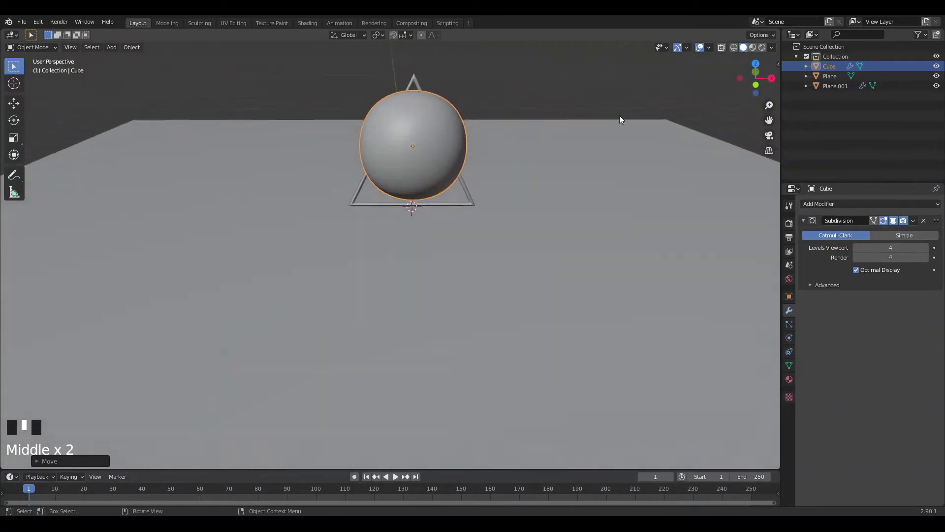
Add a Cast modifier with the Sphere shape to the rounded cube and set its radius to 1 m.
{"action": "left_click", "coordinate": [815, 204]}
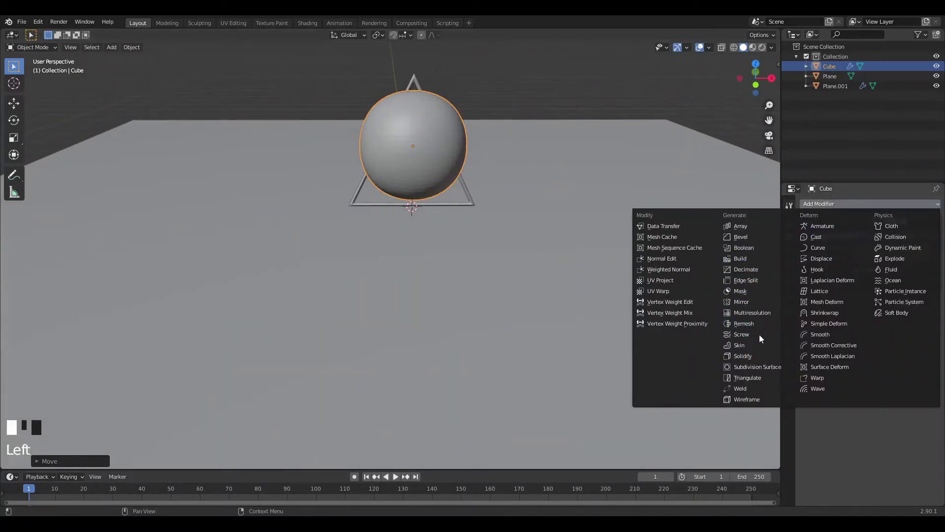
{"action": "left_click", "coordinate": [814, 238]}
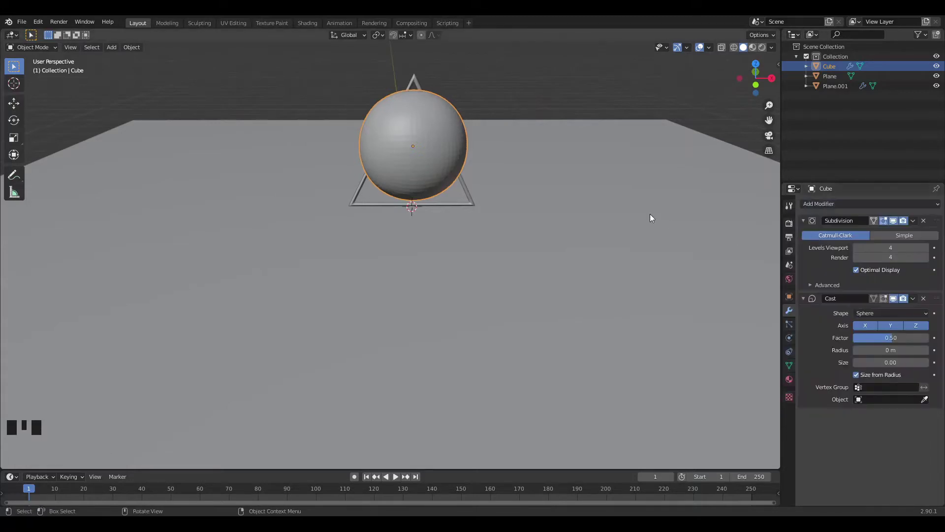
{"action": "middle_click_drag", "start_coordinate": [608, 275], "coordinate": [611, 238]}
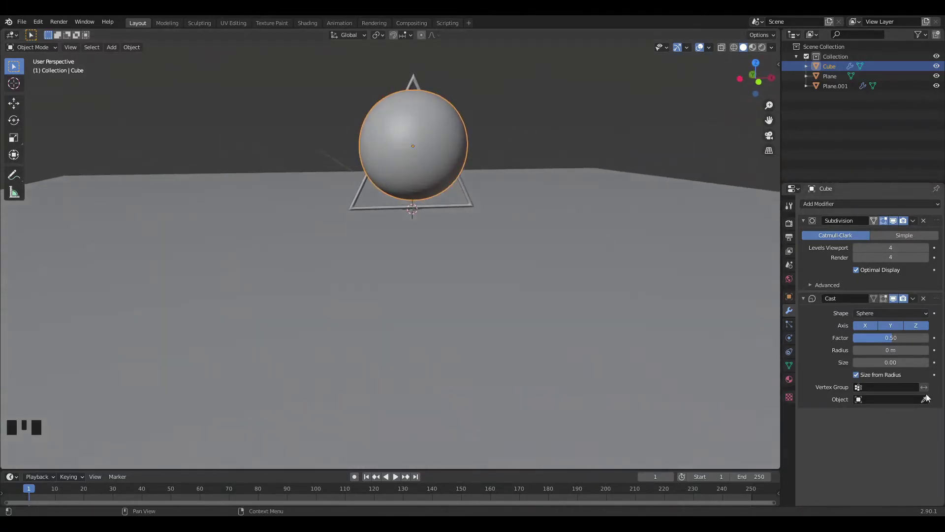
{"action": "left_click", "coordinate": [867, 350]}
{"action": "type", "text": "1"}
{"action": "key", "text": "Return"}
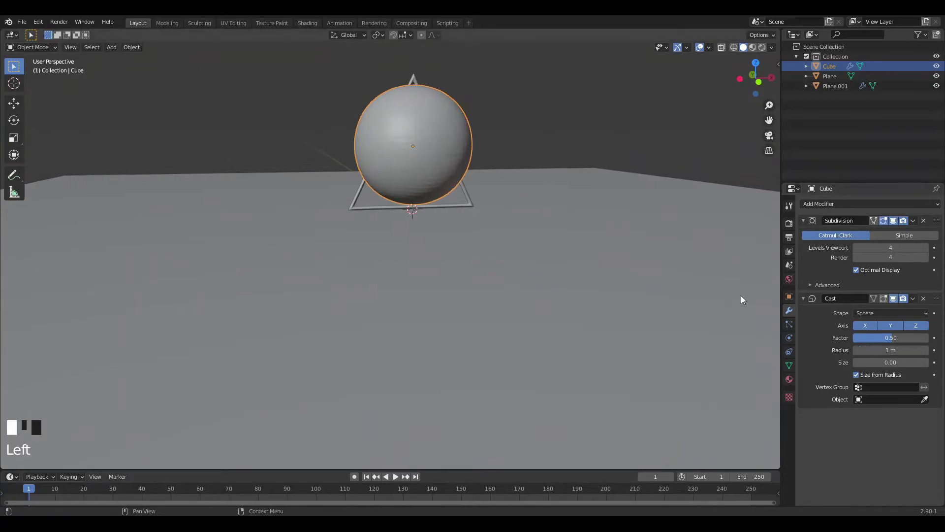
Apply smooth shading to the sphere.
{"action": "middle_click_drag", "start_coordinate": [689, 202], "coordinate": [606, 171]}
{"action": "right_click", "coordinate": [382, 137]}
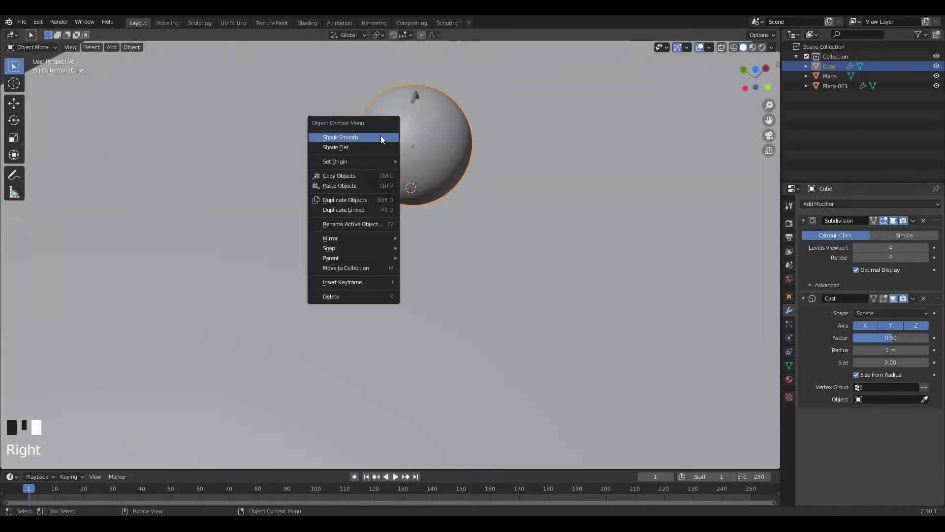
{"action": "middle_click_drag", "start_coordinate": [381, 135], "coordinate": [449, 120]}
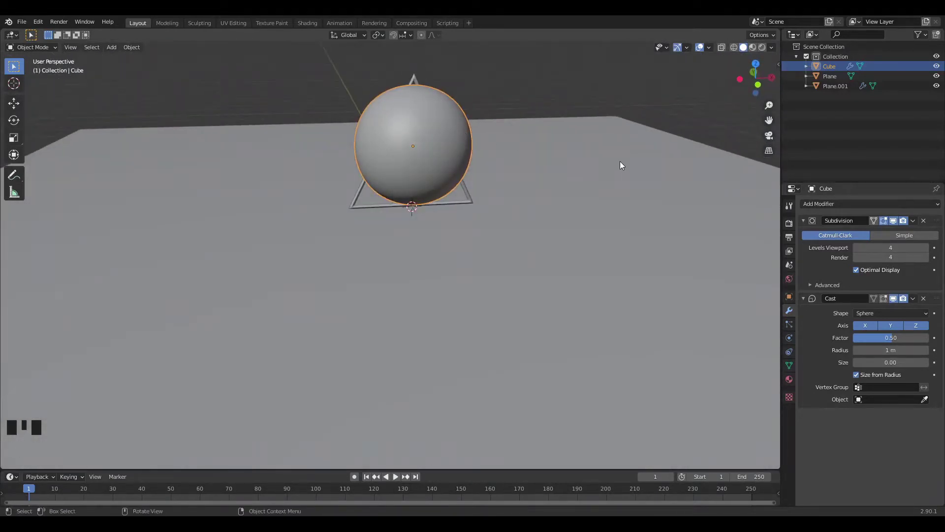
Scale the sphere down uniformly to about 0.43 so it fits within the triangular frame.
{"action": "key", "text": "s"}
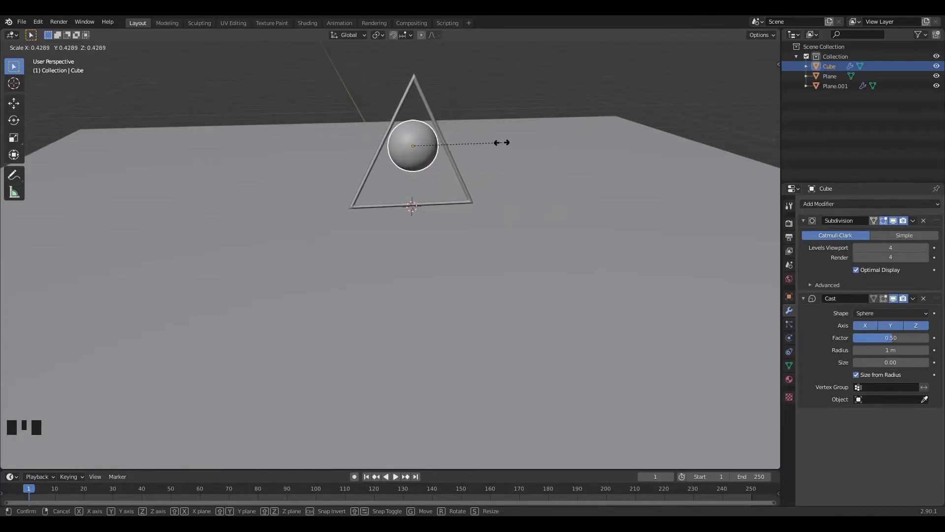
{"action": "left_click", "coordinate": [500, 143]}
{"action": "middle_click_drag", "start_coordinate": [502, 143], "coordinate": [478, 146]}
{"action": "scroll", "coordinate": [487, 130], "scroll_direction": "up", "scroll_amount": 3}
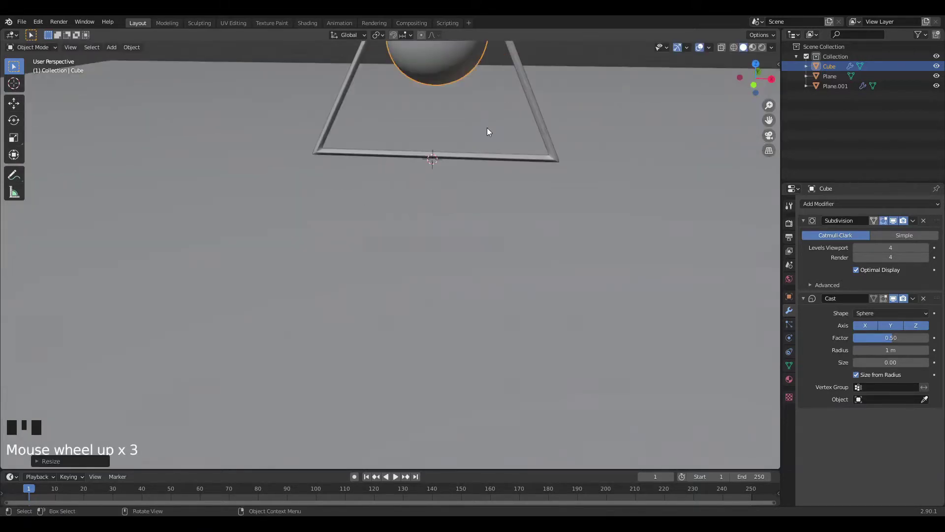
{"action": "scroll", "coordinate": [501, 183], "scroll_direction": "down", "scroll_amount": 2}
Lower the sphere along Z toward the middle of the triangular frame.
{"action": "key", "text": "g"}
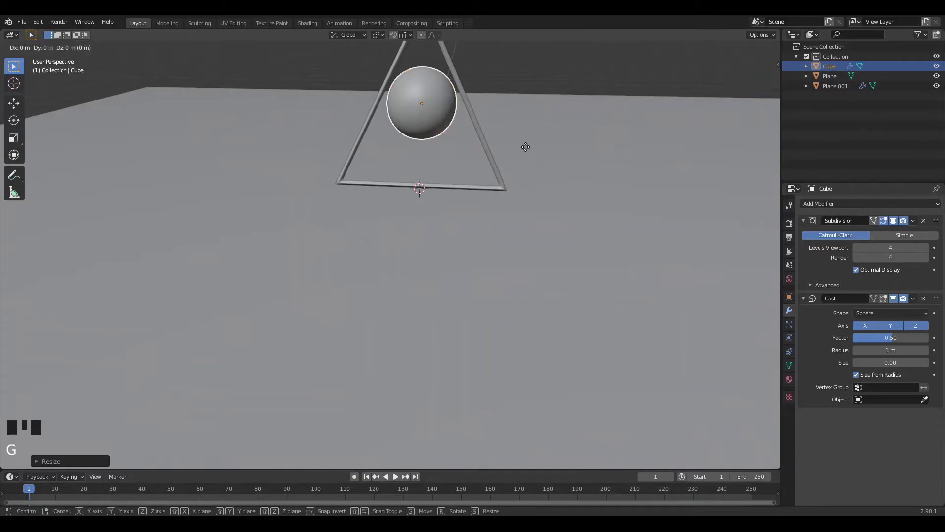
{"action": "key", "text": "z"}
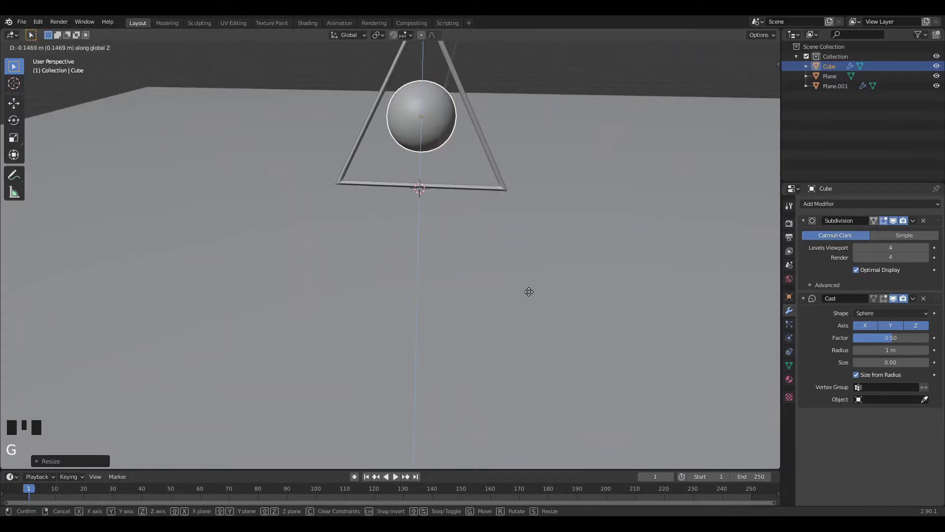
{"action": "left_click", "coordinate": [515, 393]}
Enlarge the sphere slightly so it fills more of the opening between the frame's sides.
{"action": "key", "text": "s"}
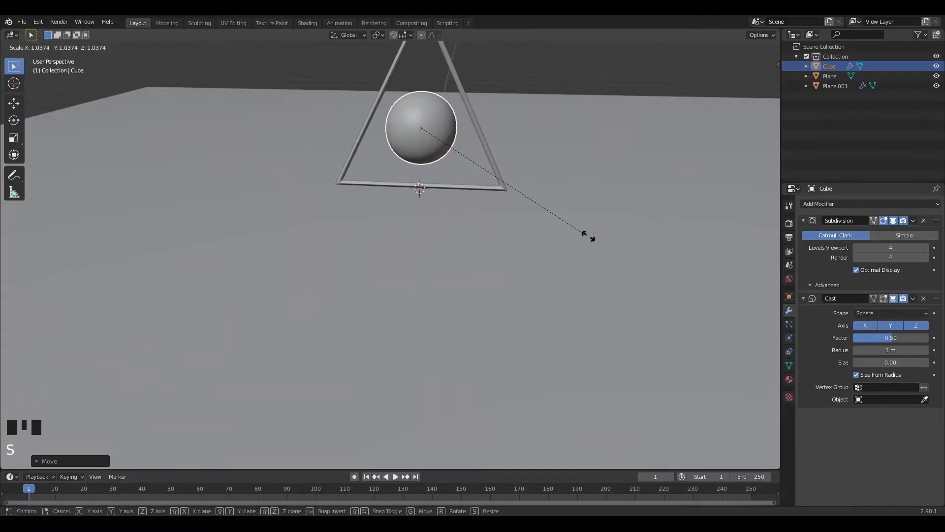
{"action": "left_click", "coordinate": [648, 227]}
{"action": "middle_click_drag", "start_coordinate": [649, 228], "coordinate": [713, 175]}
{"action": "scroll", "coordinate": [679, 175], "scroll_direction": "down", "scroll_amount": 5}
{"action": "middle_click_drag", "start_coordinate": [631, 176], "coordinate": [616, 179]}
{"action": "scroll", "coordinate": [570, 171], "scroll_direction": "up", "scroll_amount": 2}
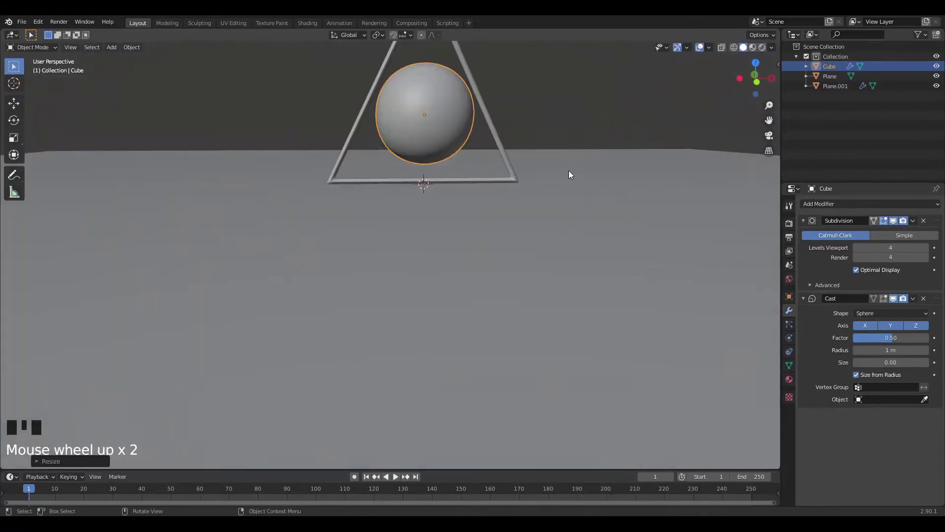
{"action": "middle_click_drag", "start_coordinate": [559, 69], "coordinate": [520, 167], "text": "shift"}
{"action": "key", "text": "s"}
{"action": "left_click", "coordinate": [577, 170]}
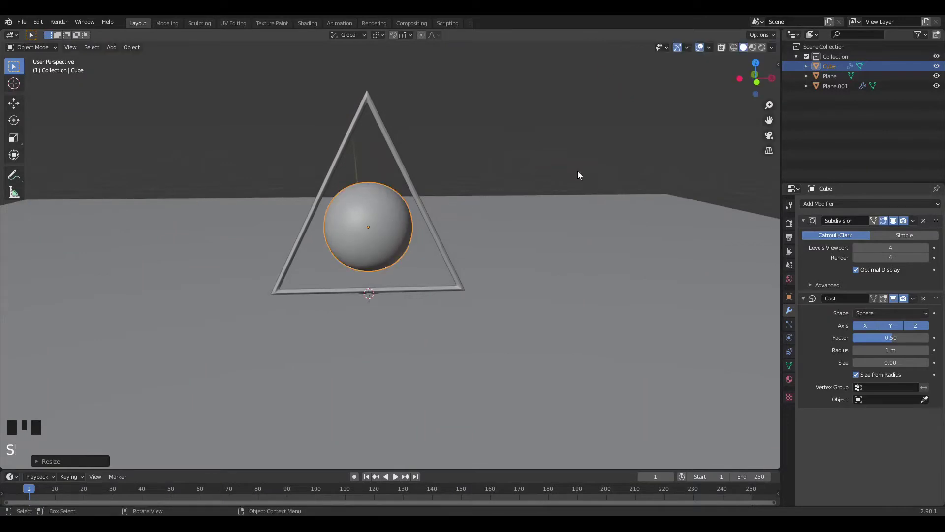
Increase the triangular frame's Wireframe thickness to about 0.098 m.
{"action": "left_click", "coordinate": [436, 230]}
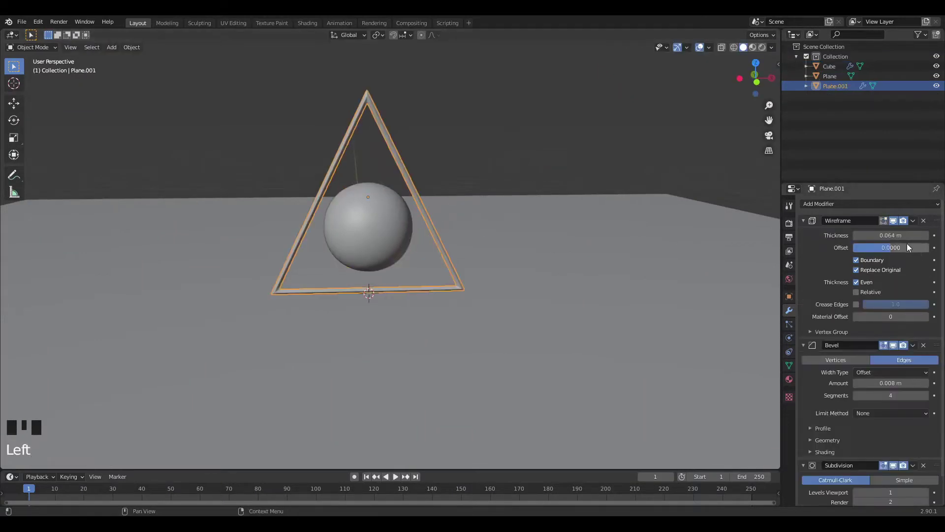
{"action": "left_click_drag", "start_coordinate": [879, 235], "coordinate": [901, 235], "text": "shift"}
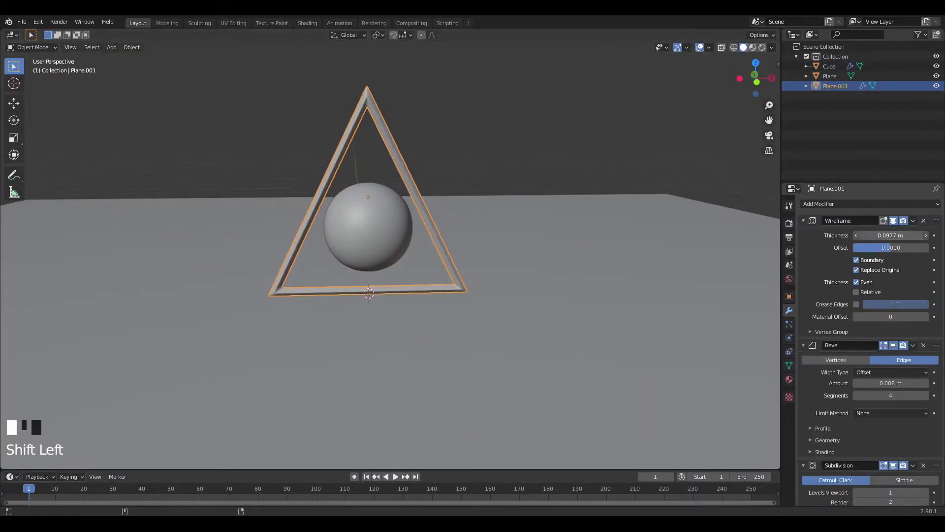
{"action": "middle_click_drag", "start_coordinate": [465, 291], "coordinate": [365, 229]}
Duplicate the sphere in place and scale the copy down to a smaller sphere inside the original.
{"action": "left_click", "coordinate": [364, 229]}
{"action": "middle_click_drag", "start_coordinate": [559, 183], "coordinate": [560, 175]}
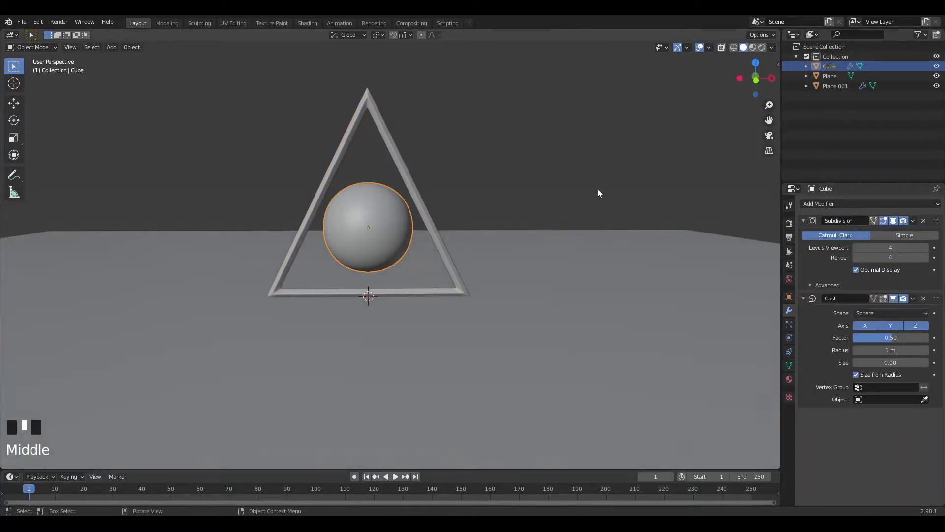
{"action": "key", "text": "shift+d"}
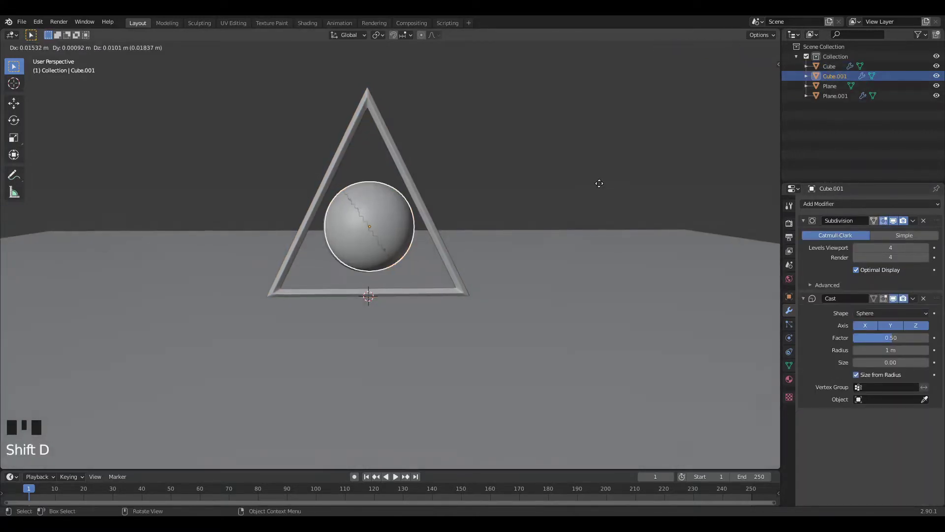
{"action": "right_click", "coordinate": [599, 183]}
{"action": "key", "text": "s"}
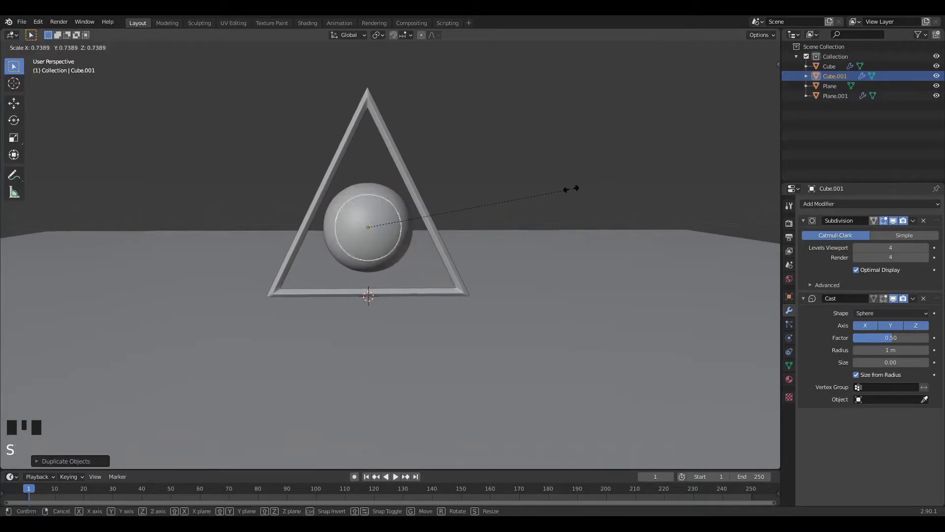
{"action": "left_click", "coordinate": [495, 197]}
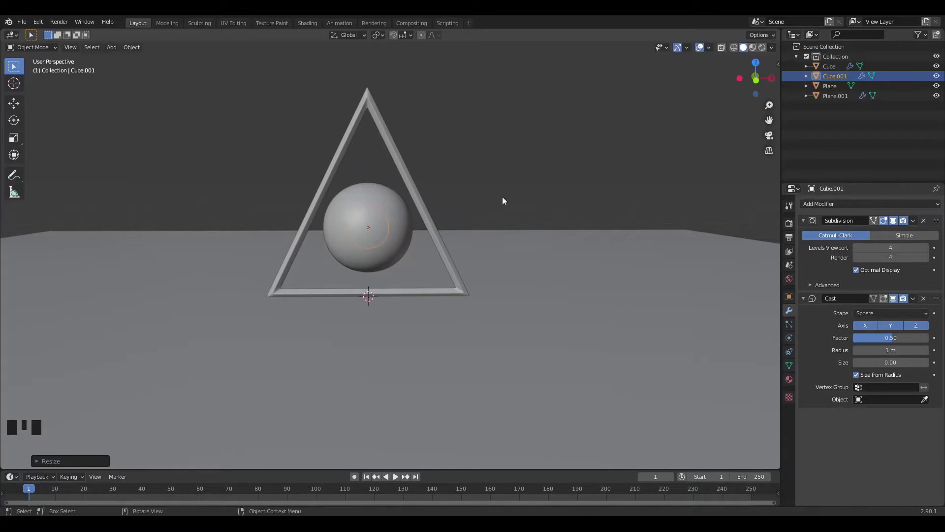
Duplicate the ground plane in place and rotate the copy 90° about the global Y axis to form an upright wall.
{"action": "middle_click_drag", "start_coordinate": [503, 197], "coordinate": [566, 198]}
{"action": "scroll", "coordinate": [512, 181], "scroll_direction": "down", "scroll_amount": 3}
{"action": "middle_click_drag", "start_coordinate": [512, 183], "coordinate": [476, 217]}
{"action": "left_click", "coordinate": [477, 217]}
{"action": "scroll", "coordinate": [477, 218], "scroll_direction": "down", "scroll_amount": 4}
{"action": "left_click", "coordinate": [472, 212]}
{"action": "scroll", "coordinate": [472, 212], "scroll_direction": "up", "scroll_amount": 4}
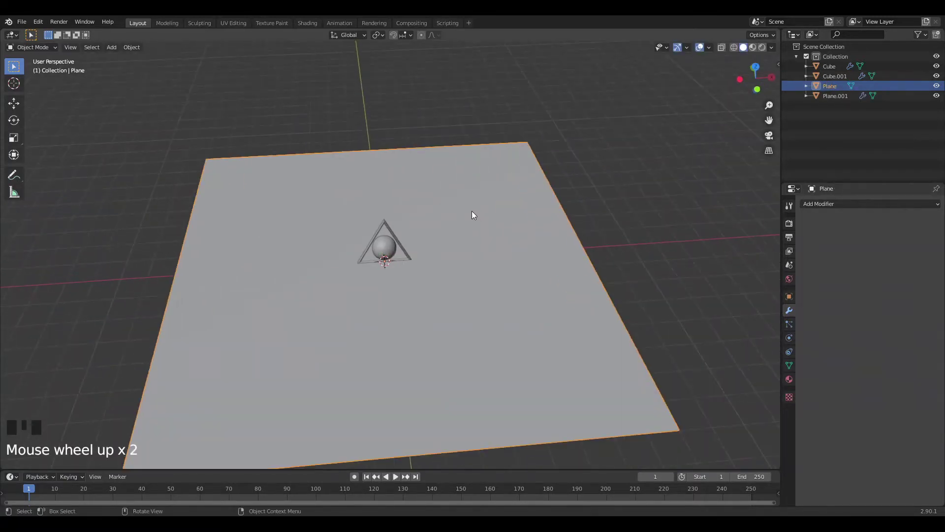
{"action": "key", "text": "shift"}
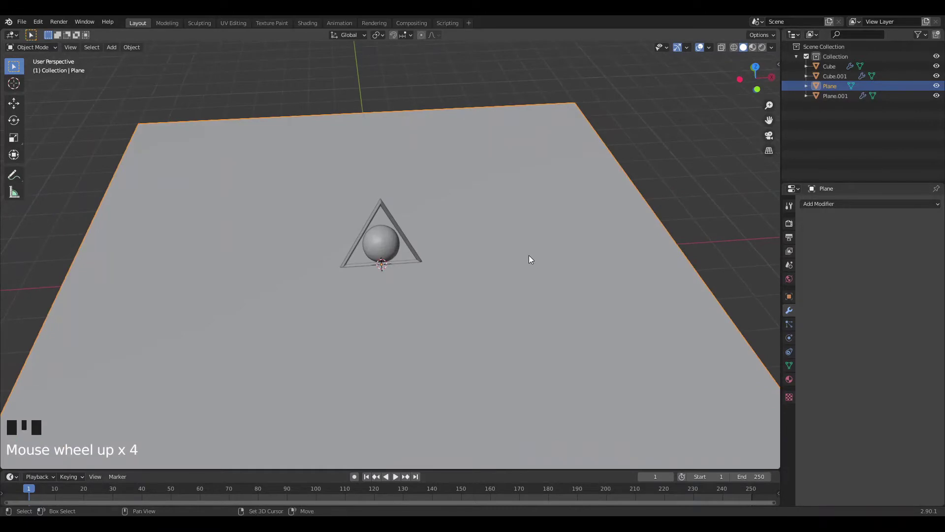
{"action": "key", "text": "shift+d"}
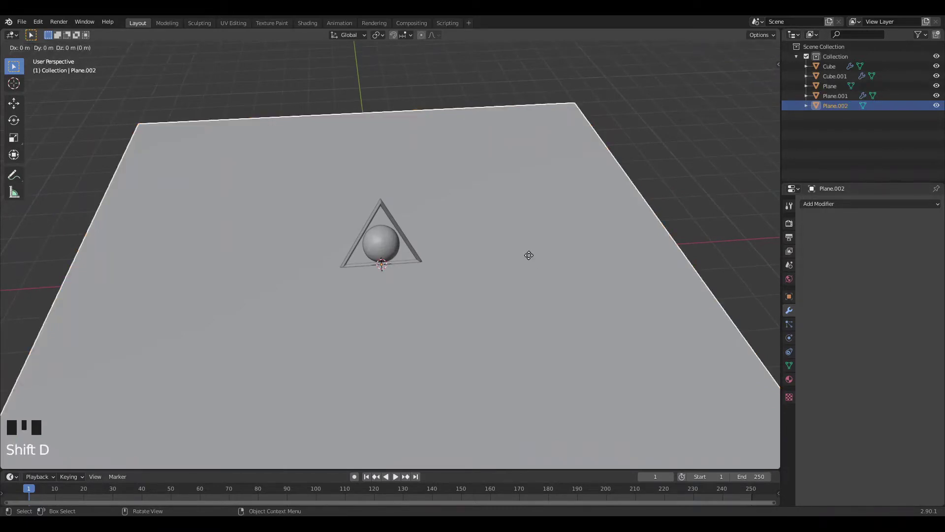
{"action": "key", "text": "r"}
{"action": "key", "text": "y"}
{"action": "key", "text": "9"}
{"action": "key", "text": "0"}
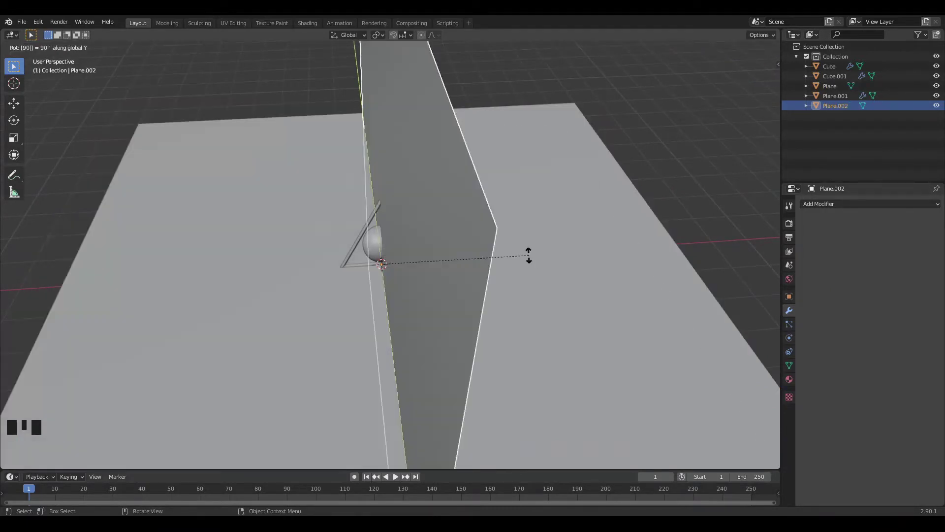
{"action": "key", "text": "Return"}
Rotate the upright wall plane 20° about the global Z axis and move it 2 m along X.
{"action": "key", "text": "r"}
{"action": "type", "text": "z"}
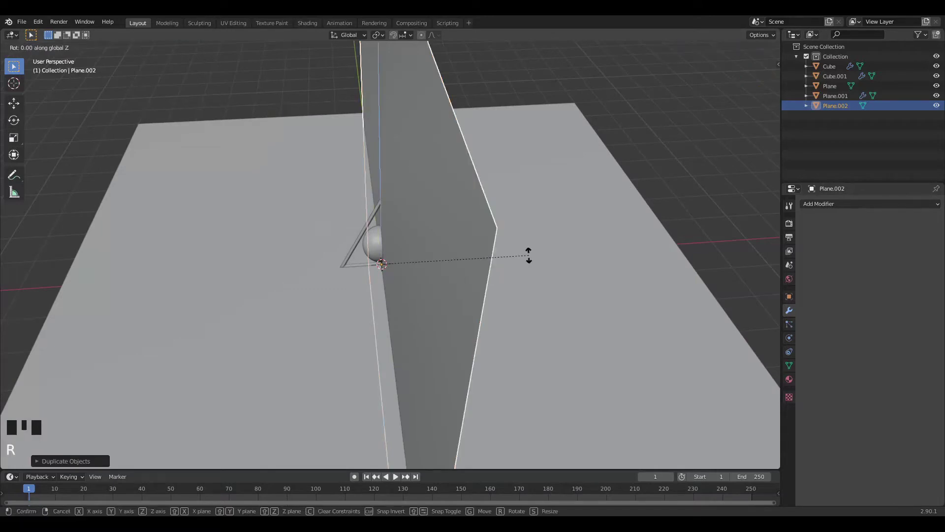
{"action": "type", "text": "20"}
{"action": "key", "text": "Return"}
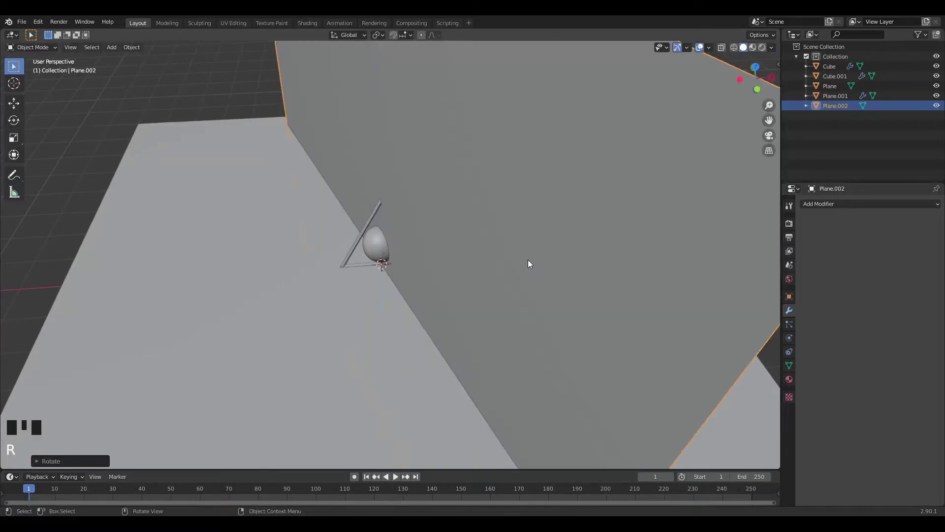
{"action": "scroll", "coordinate": [513, 278], "scroll_direction": "down", "scroll_amount": 3}
{"action": "middle_click_drag", "start_coordinate": [512, 282], "coordinate": [510, 309]}
{"action": "scroll", "coordinate": [495, 311], "scroll_direction": "down", "scroll_amount": 1}
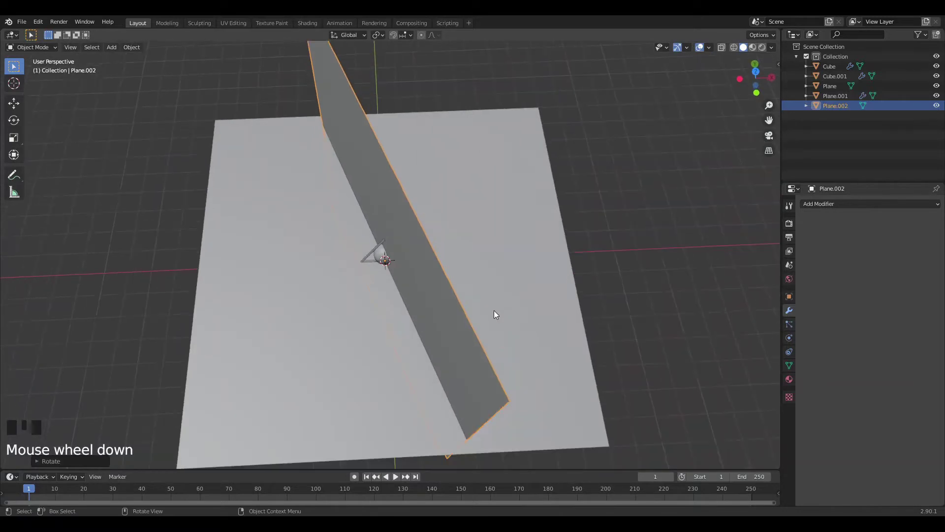
{"action": "key", "text": "g"}
{"action": "key", "text": "x"}
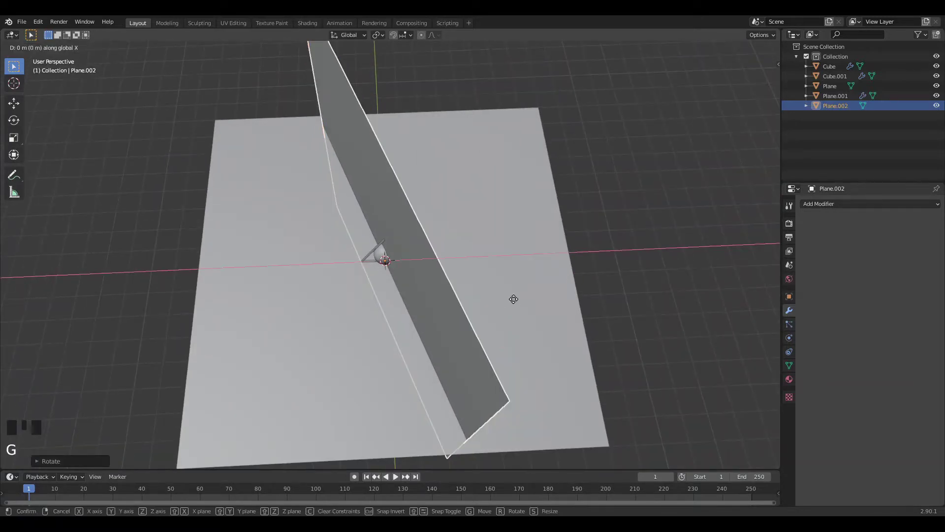
{"action": "left_click", "coordinate": [563, 277]}
Duplicate the angled wall in place and set the copy's X rotation to 20° so it mirrors the original's angle.
{"action": "middle_click_drag", "start_coordinate": [562, 276], "coordinate": [562, 246]}
{"action": "scroll", "coordinate": [562, 250], "scroll_direction": "down", "scroll_amount": 2}
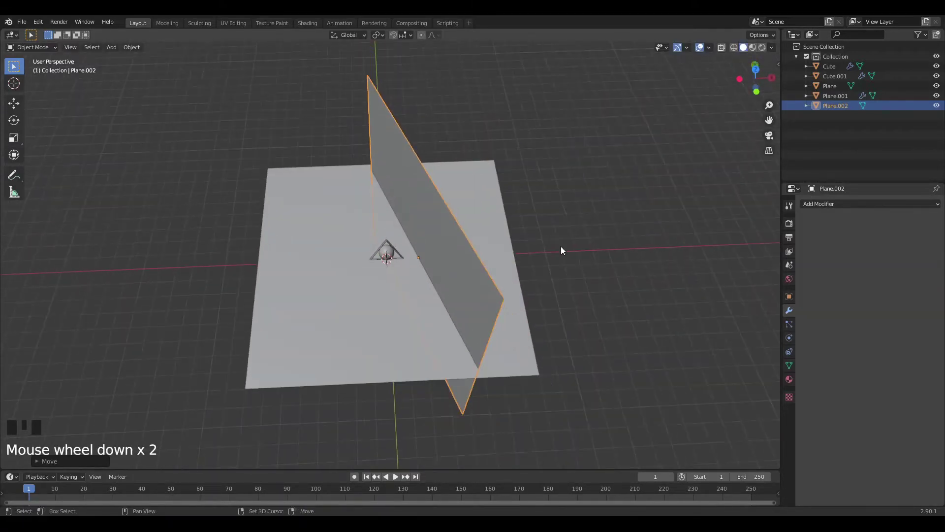
{"action": "key", "text": "shift+d"}
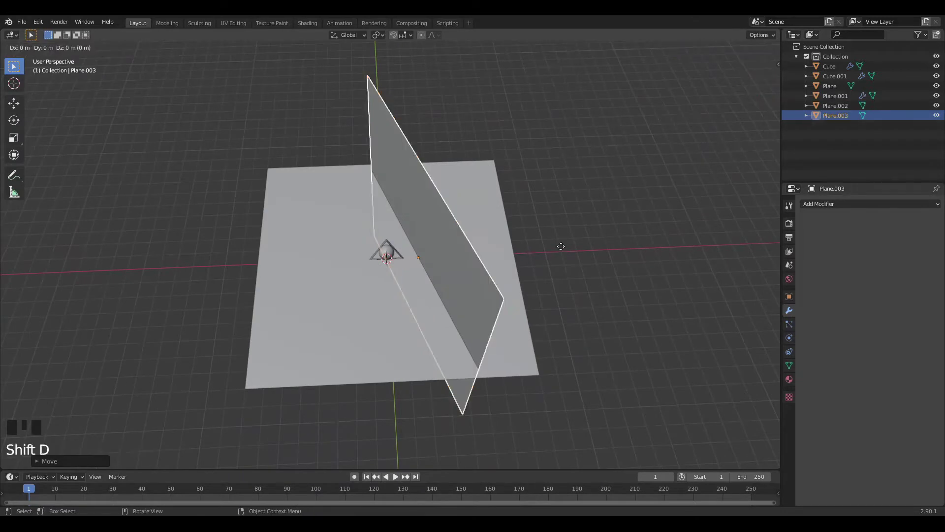
{"action": "left_click", "coordinate": [561, 247]}
{"action": "key", "text": "n"}
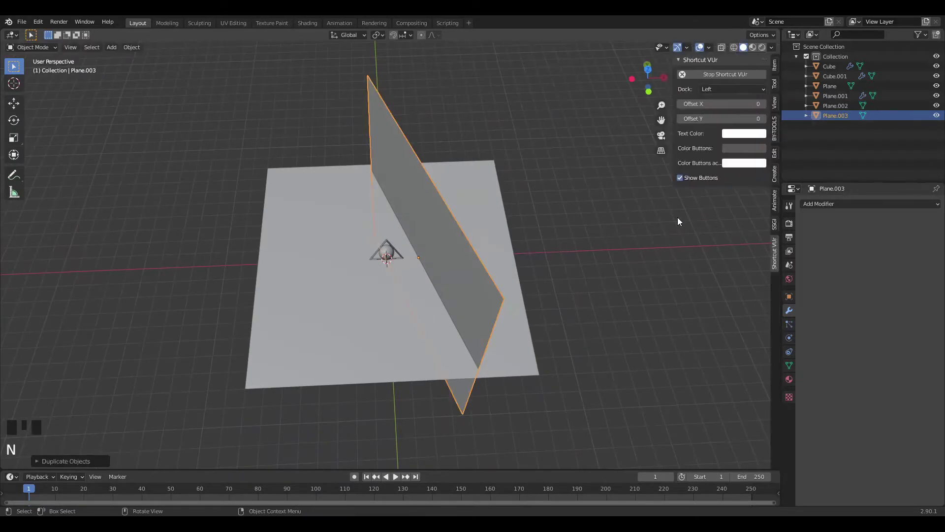
{"action": "left_click", "coordinate": [776, 69]}
{"action": "left_click", "coordinate": [703, 125]}
{"action": "type", "text": "-20d"}
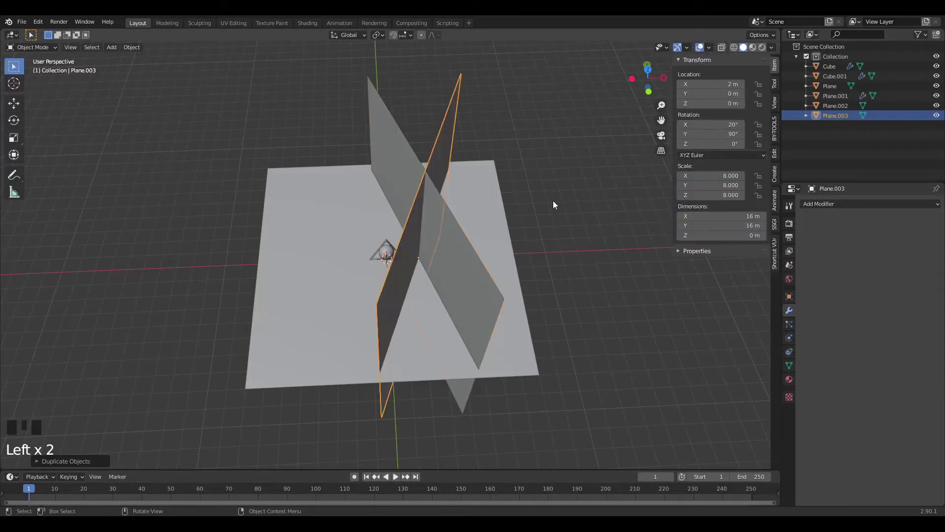
Move the second wall along negative X to the other side of the frame so both walls form a corner behind it.
{"action": "middle_click_drag", "start_coordinate": [524, 256], "coordinate": [563, 291]}
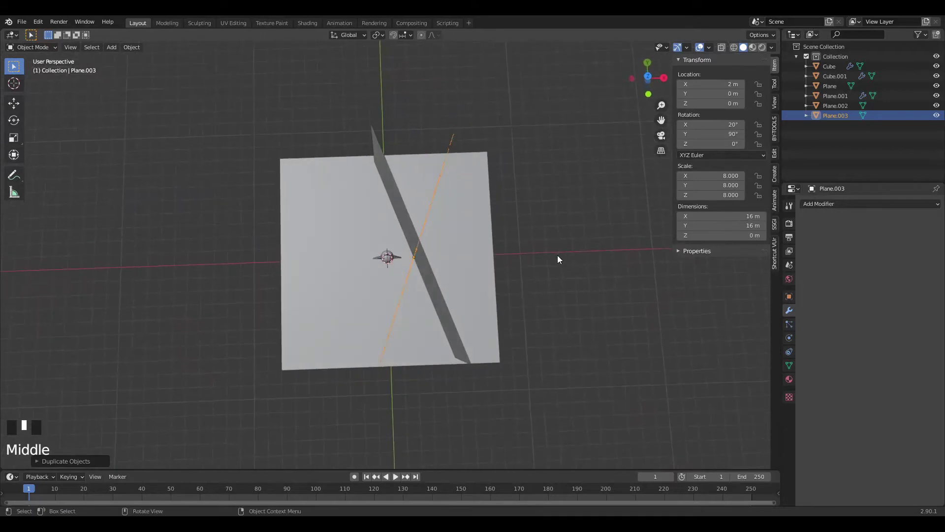
{"action": "key", "text": "g"}
{"action": "key", "text": "x"}
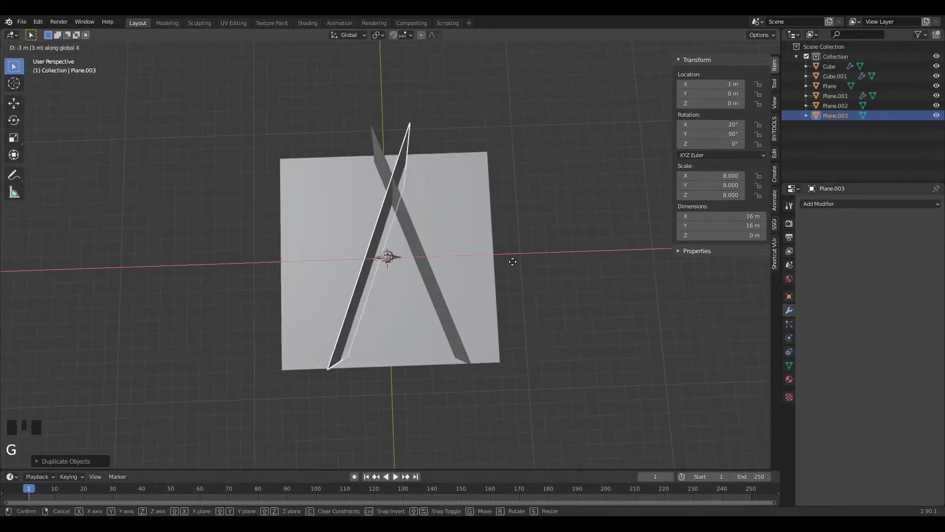
{"action": "left_click", "coordinate": [504, 263]}
{"action": "middle_click_drag", "start_coordinate": [504, 263], "coordinate": [504, 228]}
{"action": "key", "text": "n"}
Add a camera to the scene at the base of the triangular frame.
{"action": "scroll", "coordinate": [568, 280], "scroll_direction": "up", "scroll_amount": 2}
{"action": "middle_click_drag", "start_coordinate": [566, 279], "coordinate": [488, 209]}
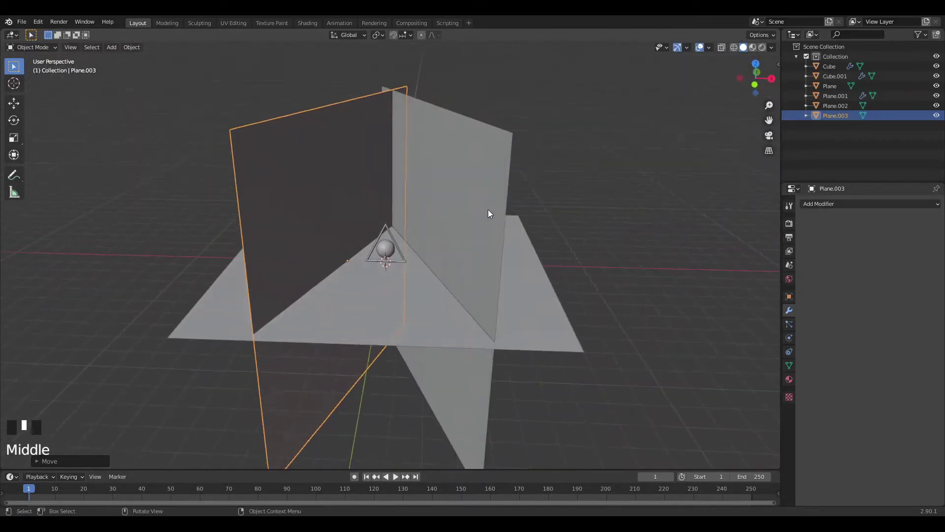
{"action": "middle_click_drag", "start_coordinate": [370, 273], "coordinate": [410, 262]}
{"action": "scroll", "coordinate": [409, 274], "scroll_direction": "up", "scroll_amount": 2}
{"action": "scroll", "coordinate": [409, 262], "scroll_direction": "up", "scroll_amount": 2}
{"action": "scroll", "coordinate": [411, 266], "scroll_direction": "up", "scroll_amount": 1}
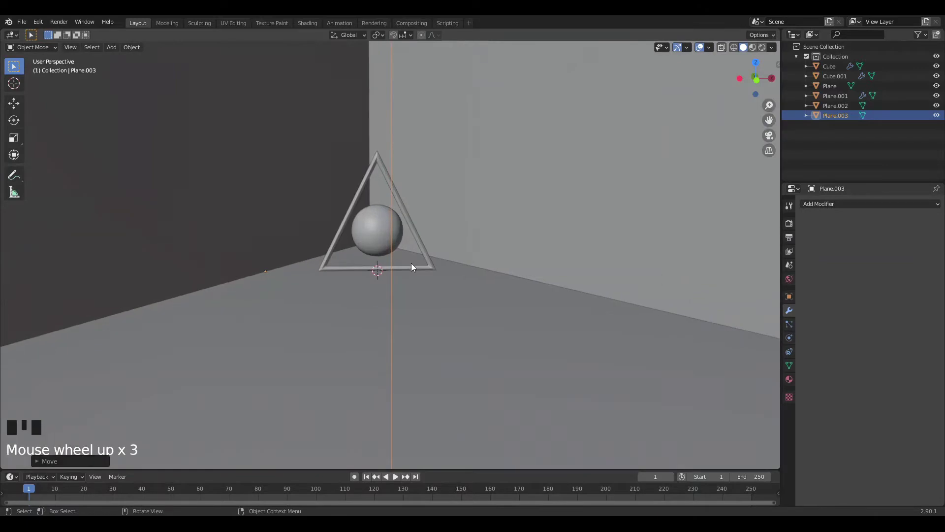
{"action": "key", "text": "shift+a"}
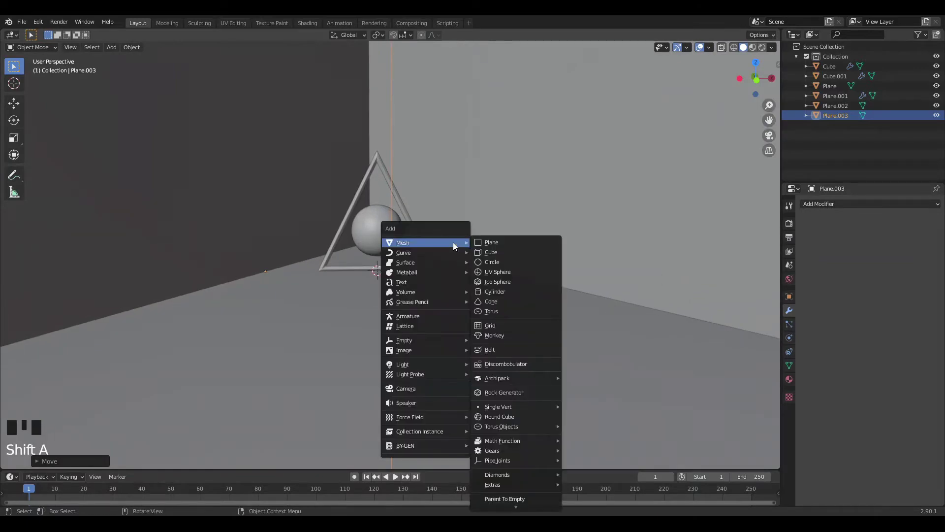
{"action": "left_click", "coordinate": [414, 388]}
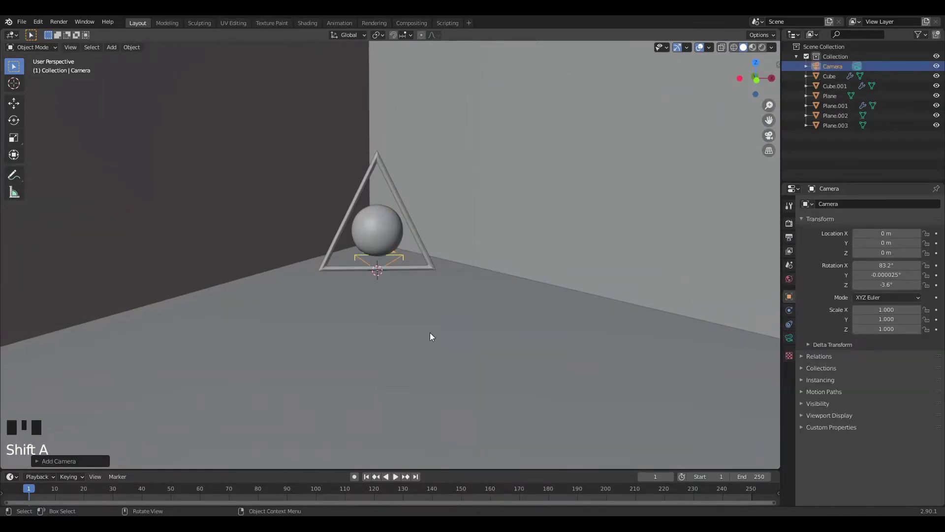
Frame the large sphere in a front orthographic view and align the camera to that view.
{"action": "key", "text": "KP_1"}
{"action": "scroll", "coordinate": [430, 318], "scroll_direction": "up", "scroll_amount": 1}
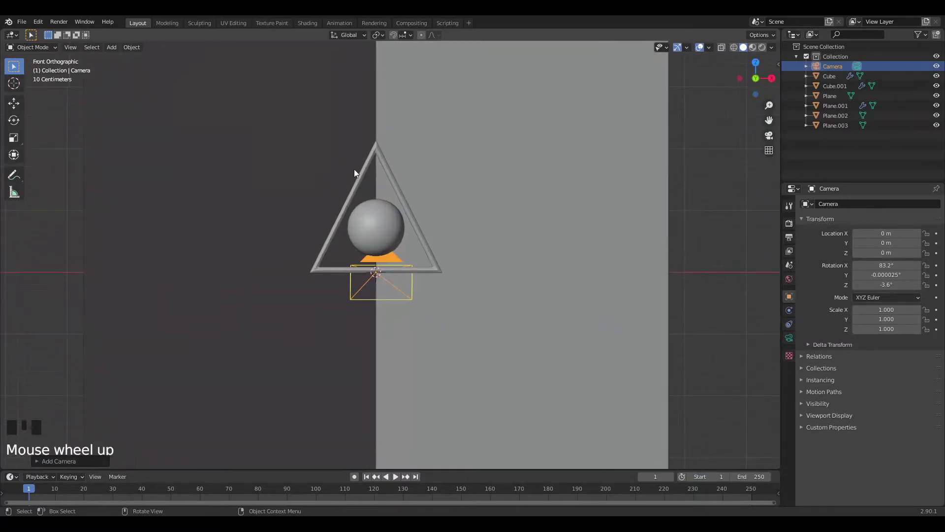
{"action": "left_click", "coordinate": [374, 238]}
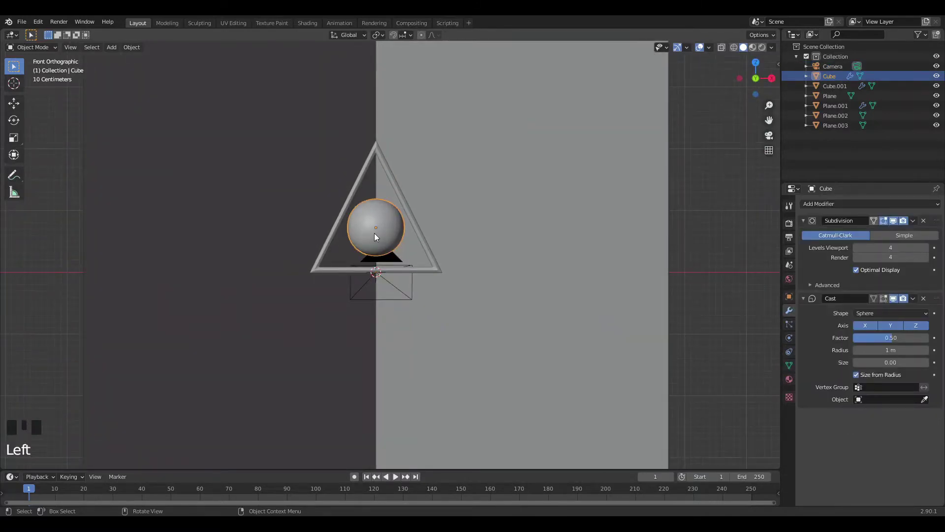
{"action": "key", "text": "KP_Decimal"}
{"action": "scroll", "coordinate": [375, 233], "scroll_direction": "down", "scroll_amount": 6}
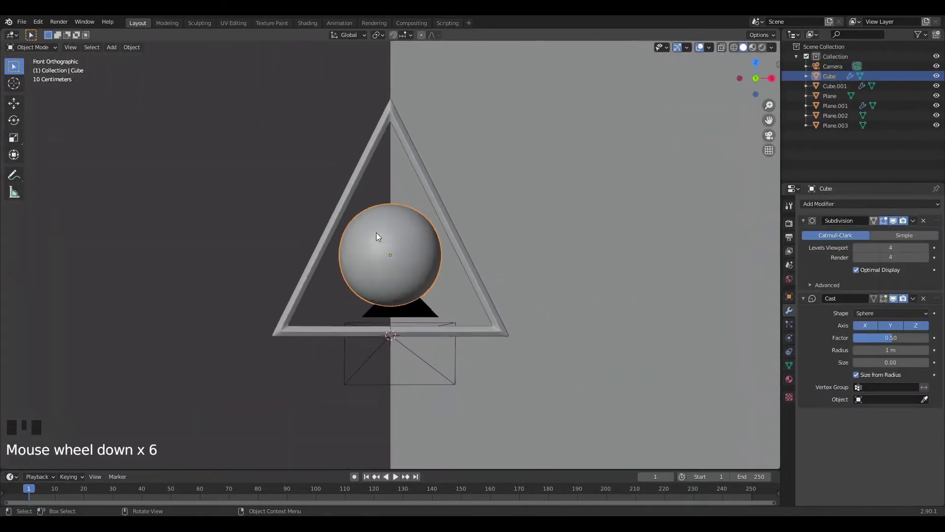
{"action": "key", "text": "ctrl+alt+KP_0"}
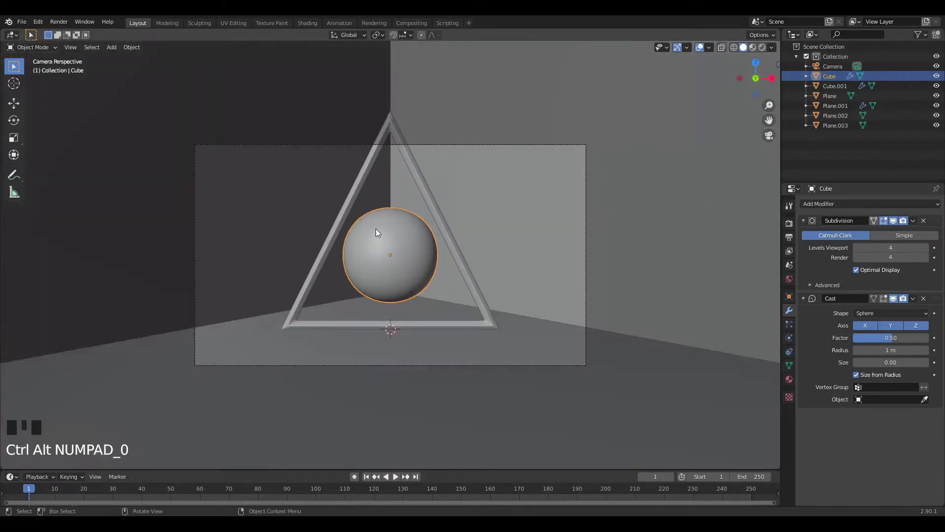
{"action": "scroll", "coordinate": [376, 228], "scroll_direction": "down", "scroll_amount": 3}
{"action": "scroll", "coordinate": [389, 229], "scroll_direction": "up", "scroll_amount": 2}
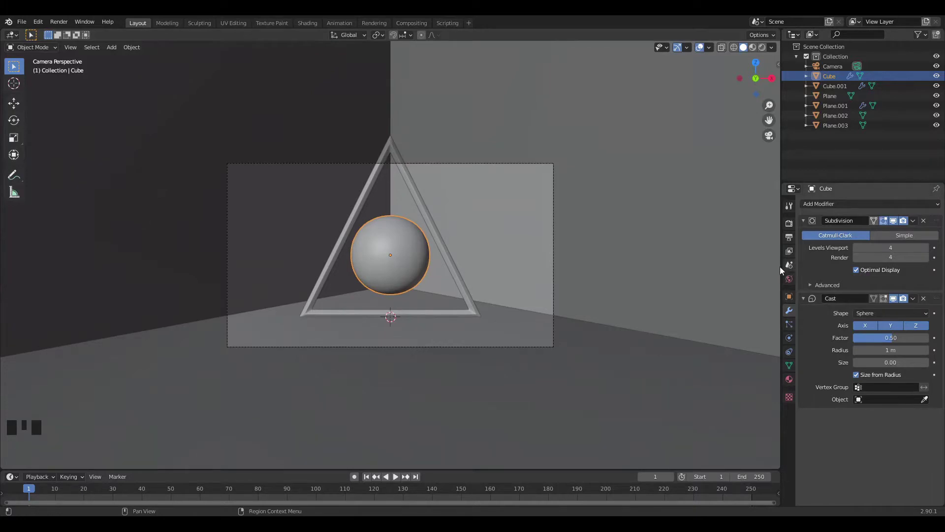
Set the camera's focal length to 35 mm.
{"action": "left_click", "coordinate": [553, 276]}
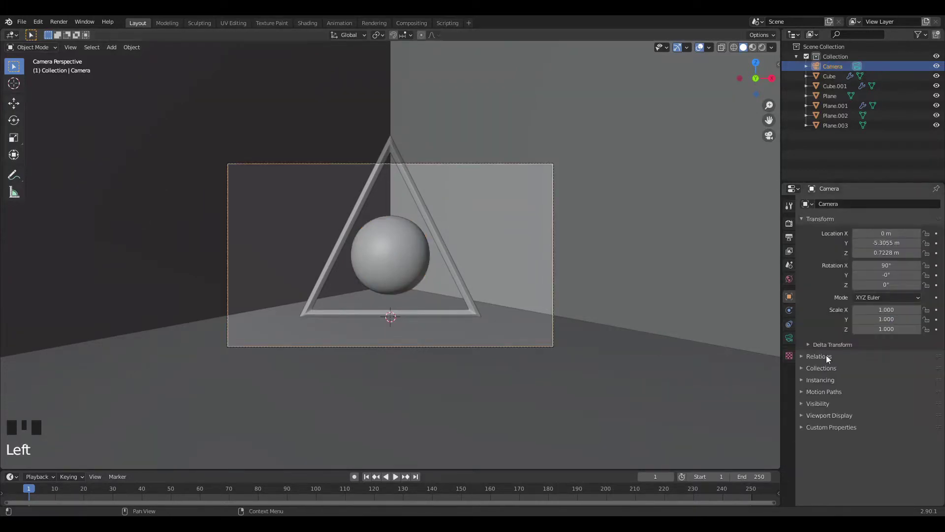
{"action": "left_click", "coordinate": [789, 337]}
{"action": "left_click", "coordinate": [872, 247]}
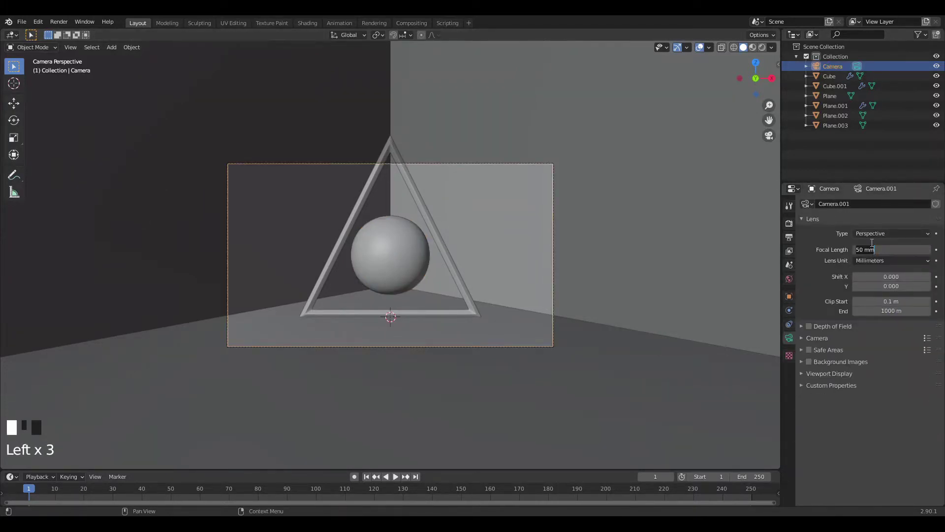
{"action": "type", "text": "35"}
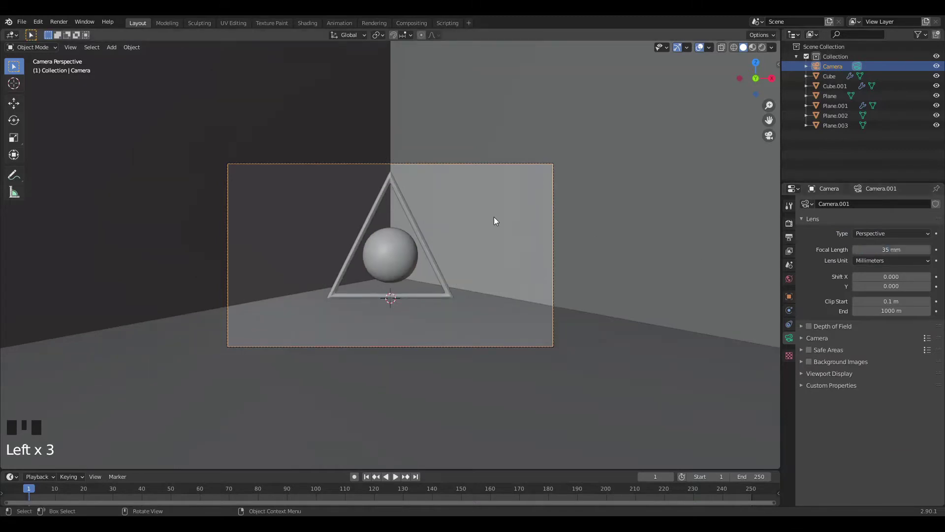
Move the camera back about 3.1 m along its local Z axis and lower it slightly along global Z.
{"action": "scroll", "coordinate": [494, 217], "scroll_direction": "up", "scroll_amount": 2}
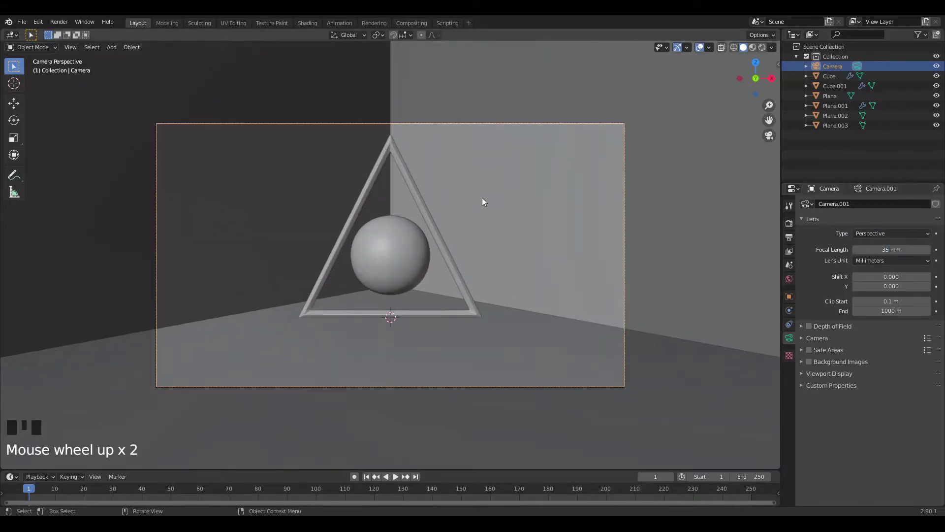
{"action": "key", "text": "g"}
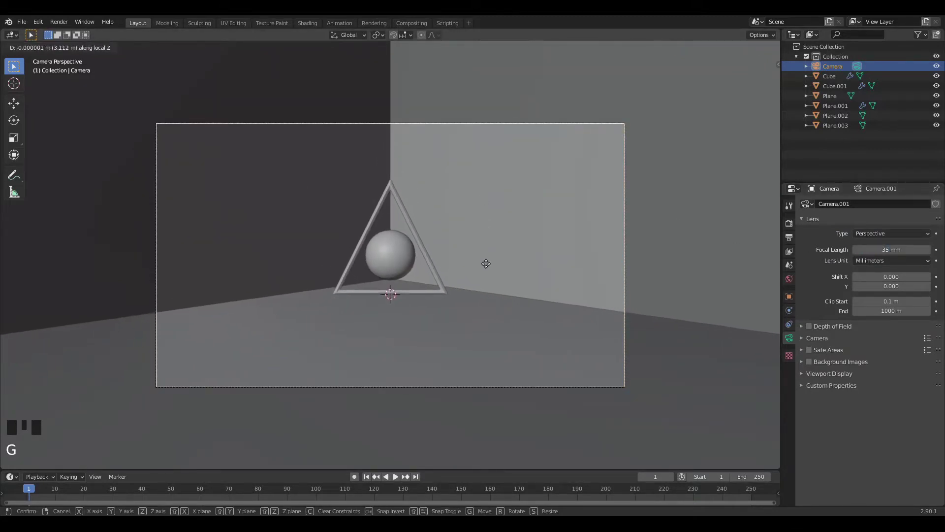
{"action": "left_click", "coordinate": [487, 263]}
{"action": "key", "text": "g"}
{"action": "key", "text": "z"}
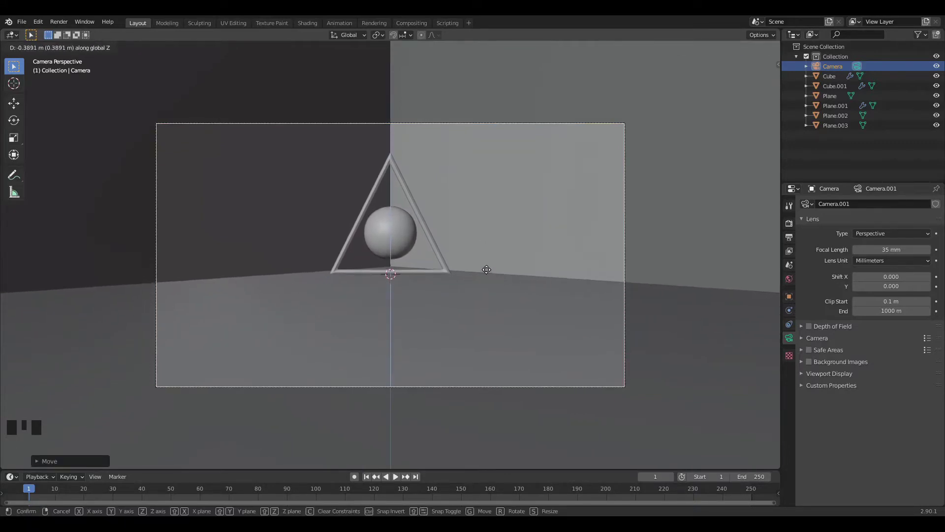
{"action": "left_click", "coordinate": [587, 269]}
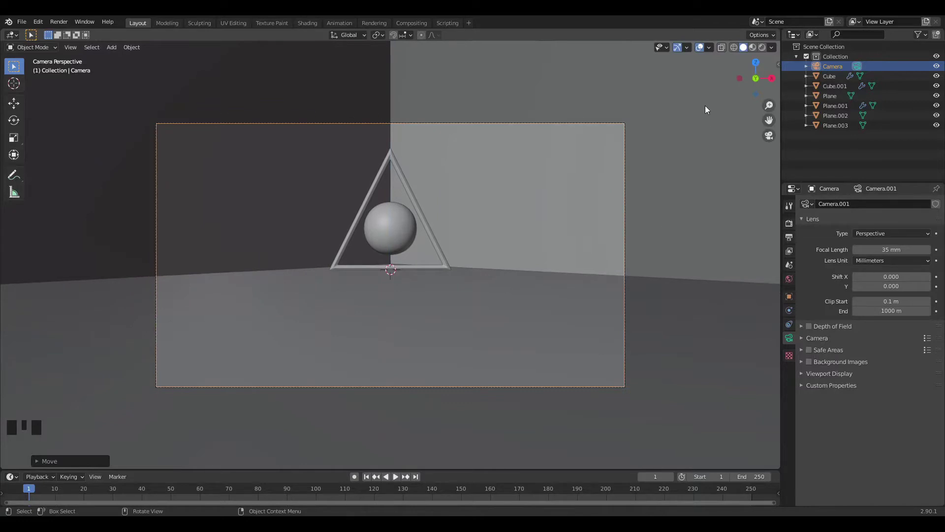
With the first angled wall selected, split the 3D viewport into three areas and turn the upper stacked one into a Shader Editor.
{"action": "left_click", "coordinate": [518, 141]}
{"action": "scroll", "coordinate": [499, 124], "scroll_direction": "up", "scroll_amount": 1}
{"action": "scroll", "coordinate": [533, 118], "scroll_direction": "down", "scroll_amount": 2}
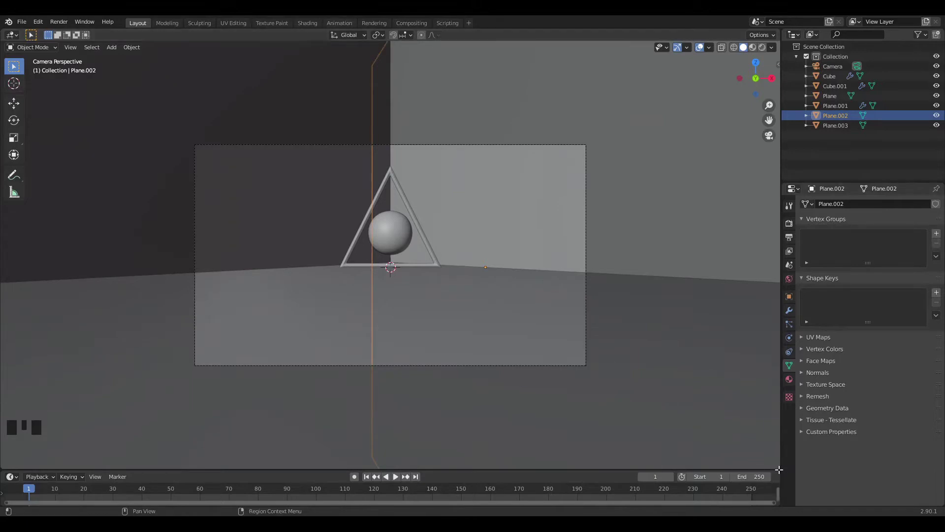
{"action": "left_click_drag", "start_coordinate": [778, 468], "coordinate": [352, 458]}
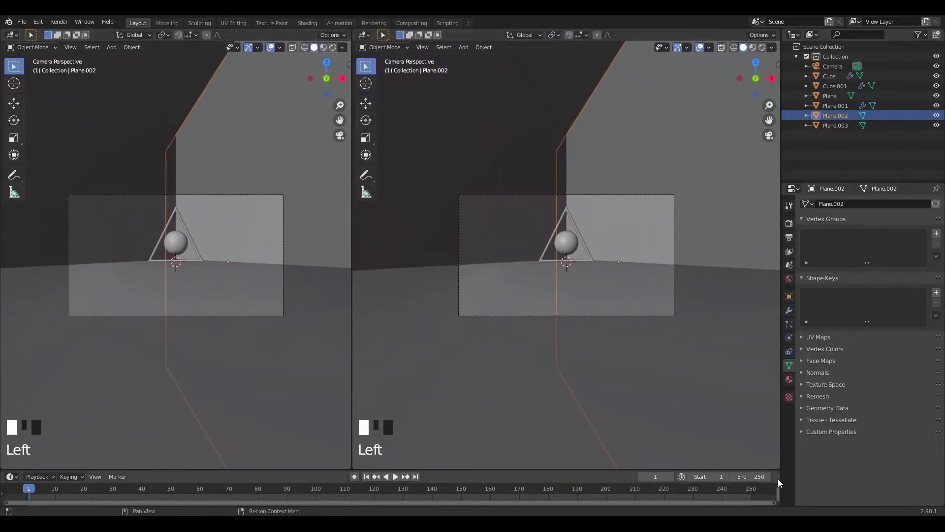
{"action": "left_click_drag", "start_coordinate": [779, 467], "coordinate": [766, 244]}
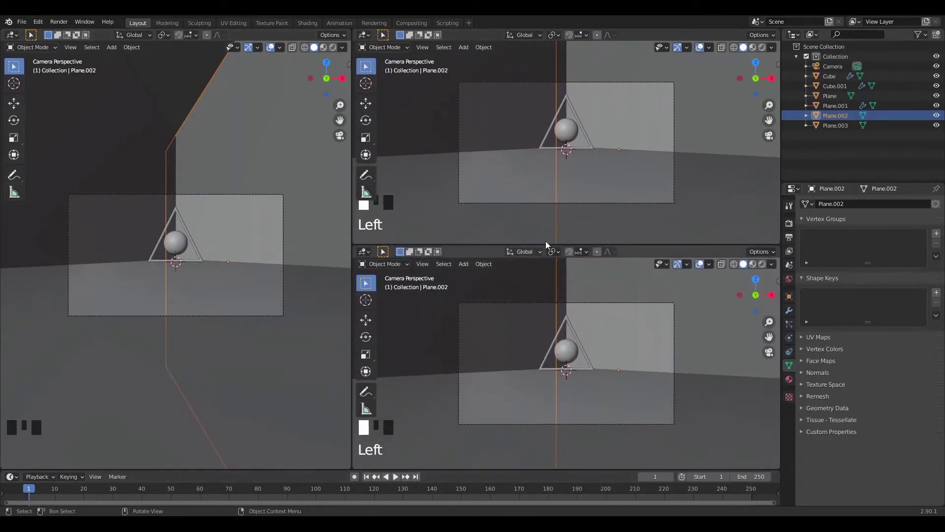
{"action": "left_click", "coordinate": [366, 36]}
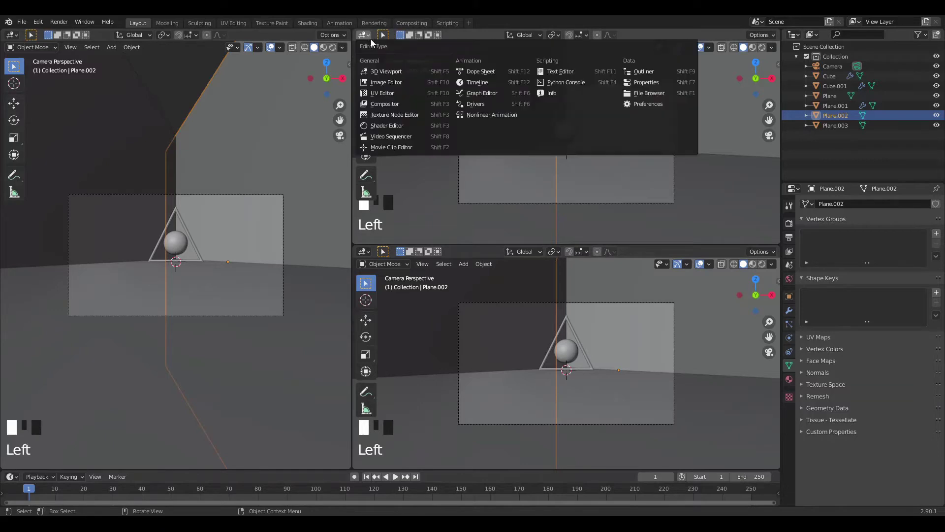
{"action": "left_click", "coordinate": [397, 127]}
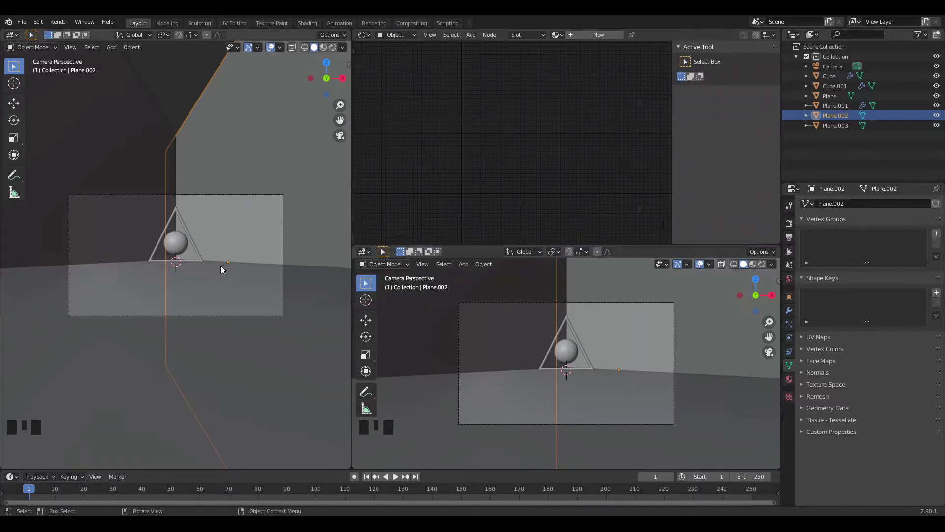
Switch the camera viewport beneath the Shader Editor to Rendered shading and hide its overlays and gizmos.
{"action": "key", "text": "n"}
{"action": "key", "text": "n"}
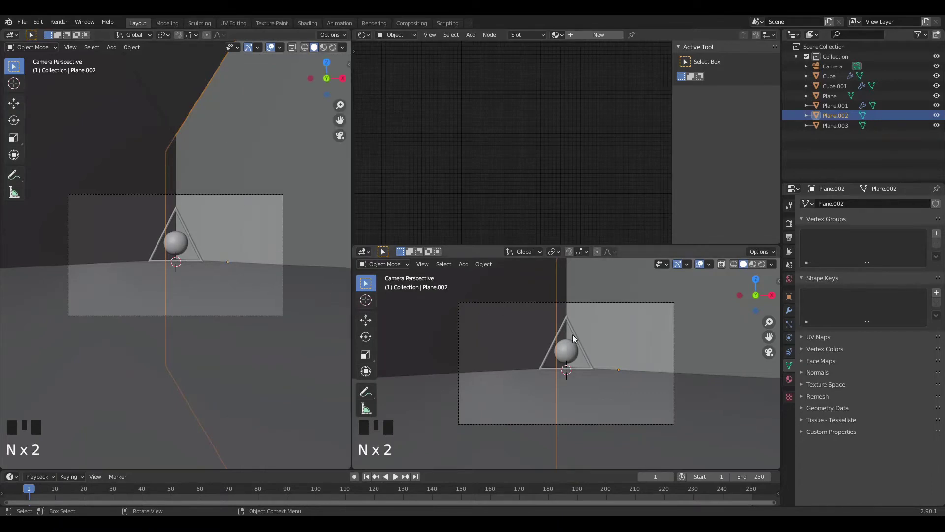
{"action": "key", "text": "z"}
{"action": "left_click", "coordinate": [580, 288]}
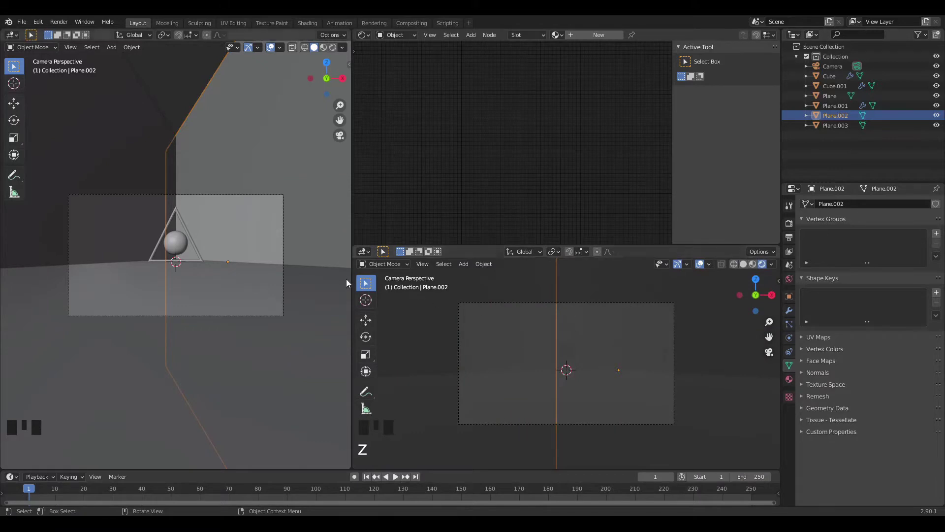
{"action": "key", "text": "t"}
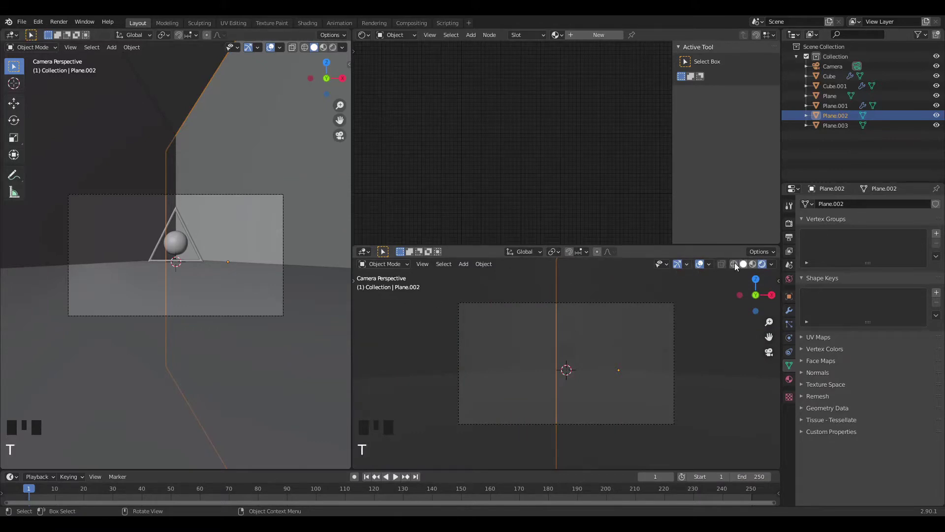
{"action": "left_click", "coordinate": [698, 263]}
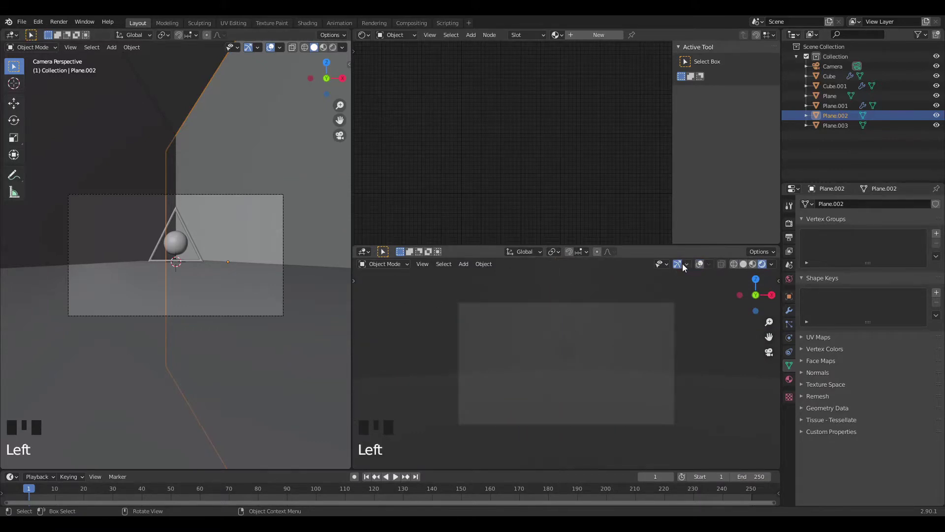
{"action": "left_click", "coordinate": [677, 265]}
{"action": "scroll", "coordinate": [570, 310], "scroll_direction": "up", "scroll_amount": 2}
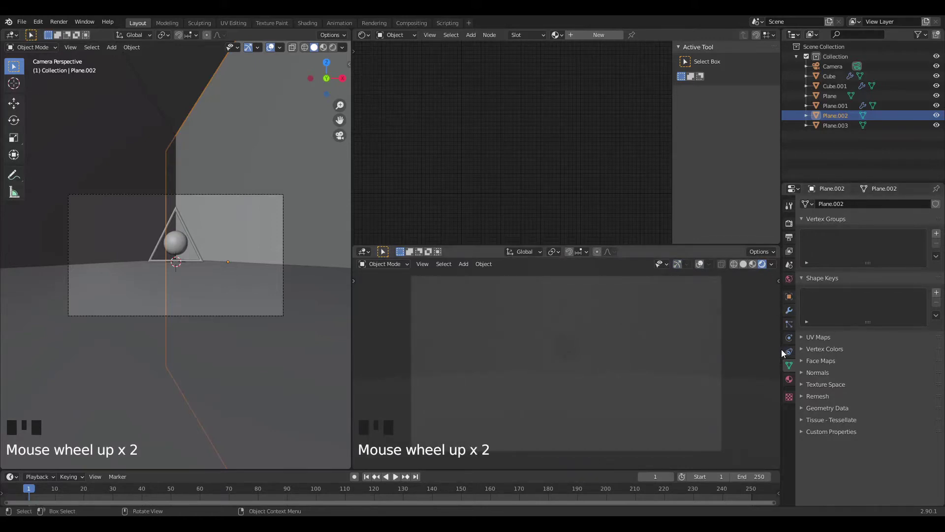
Set the camera's Passepartout opacity to 1.000 and fill the rendered viewport with the camera frame.
{"action": "left_click", "coordinate": [831, 68]}
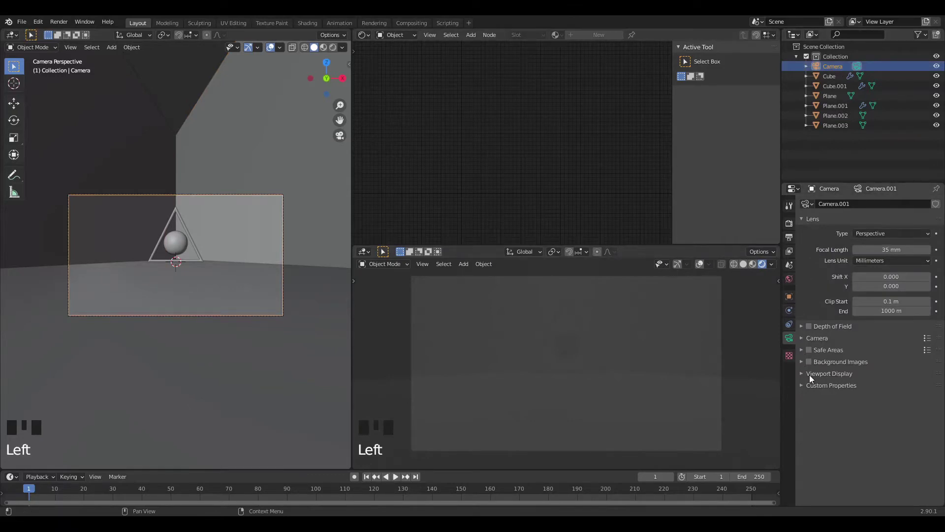
{"action": "left_click", "coordinate": [804, 341]}
{"action": "left_click", "coordinate": [805, 341]}
{"action": "left_click", "coordinate": [820, 326]}
{"action": "left_click", "coordinate": [820, 326]}
{"action": "left_click", "coordinate": [826, 373]}
{"action": "left_click", "coordinate": [838, 461]}
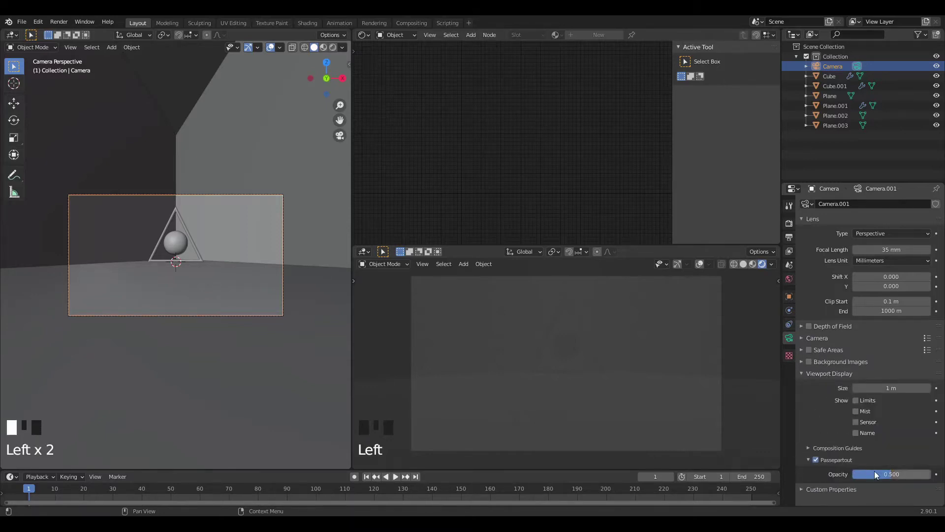
{"action": "left_click_drag", "start_coordinate": [877, 475], "coordinate": [930, 474]}
{"action": "scroll", "coordinate": [577, 343], "scroll_direction": "up", "scroll_amount": 2}
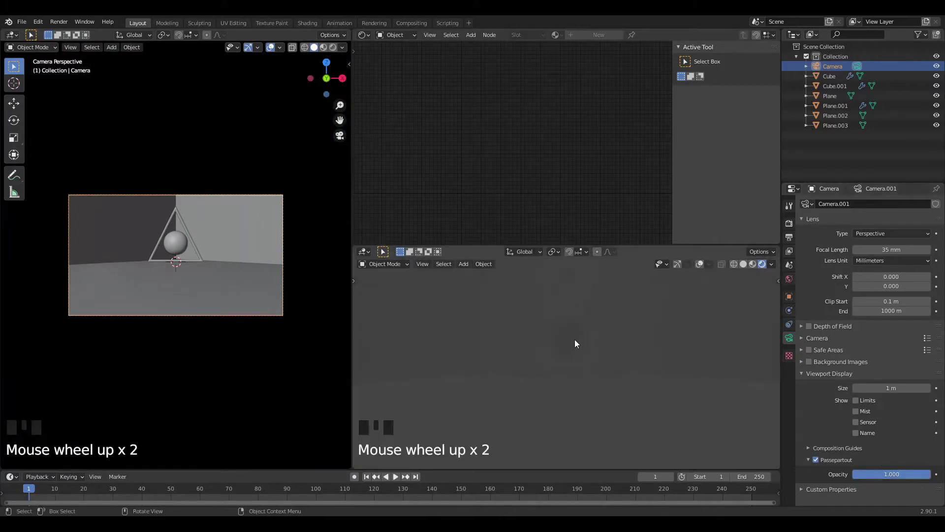
Give the large sphere a new material with the Principled BSDF's Transmission set to 1.000.
{"action": "left_click", "coordinate": [575, 339]}
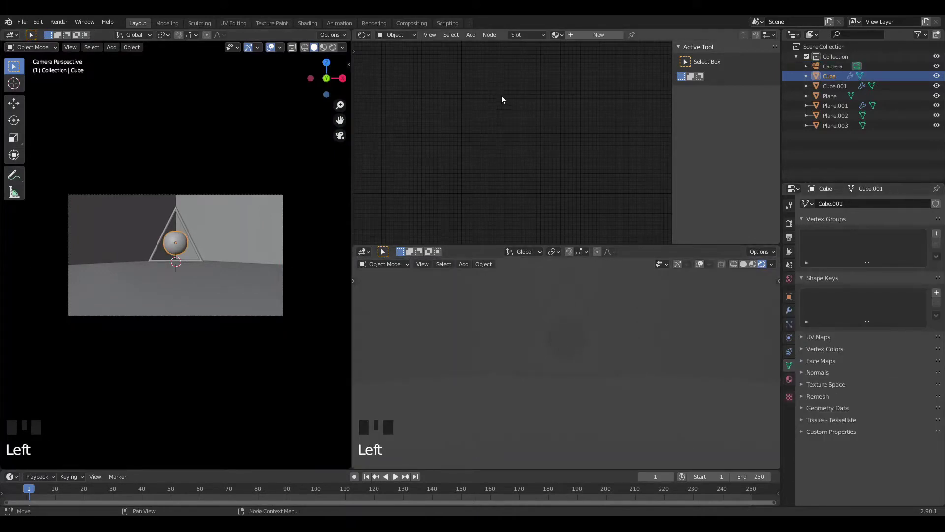
{"action": "scroll", "coordinate": [501, 95], "scroll_direction": "down", "scroll_amount": 1}
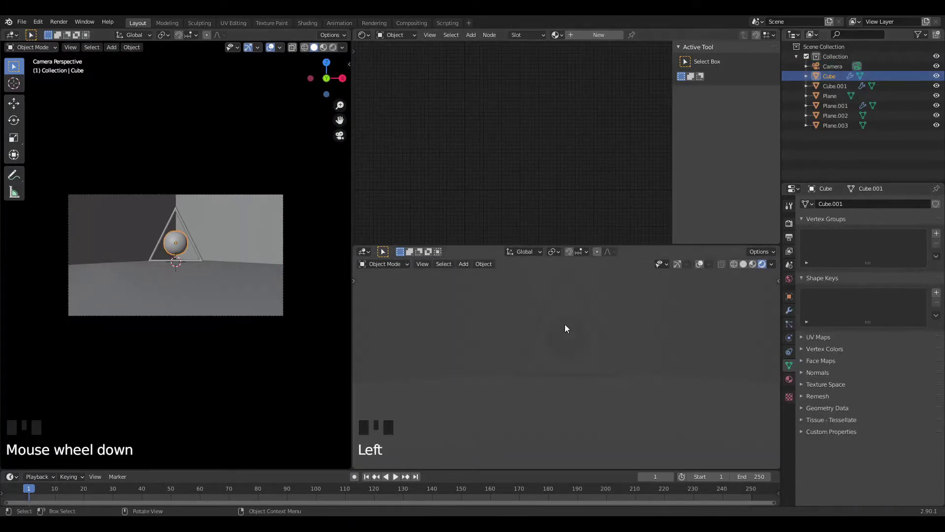
{"action": "left_click", "coordinate": [576, 34]}
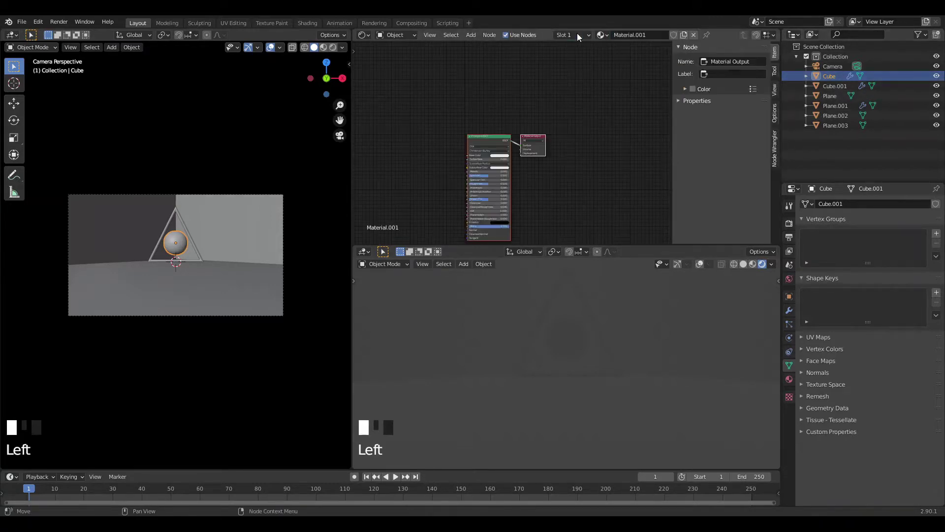
{"action": "scroll", "coordinate": [566, 184], "scroll_direction": "up", "scroll_amount": 12}
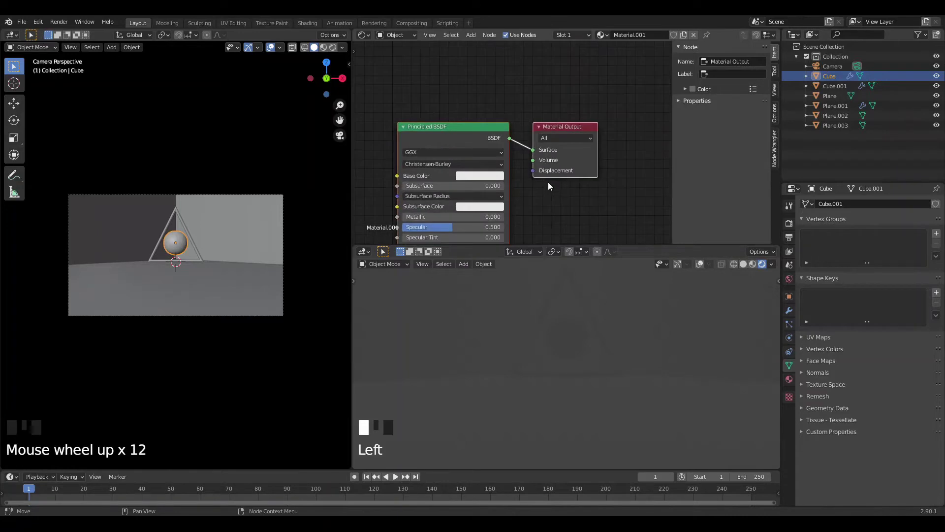
{"action": "middle_click_drag", "start_coordinate": [564, 177], "coordinate": [609, 212]}
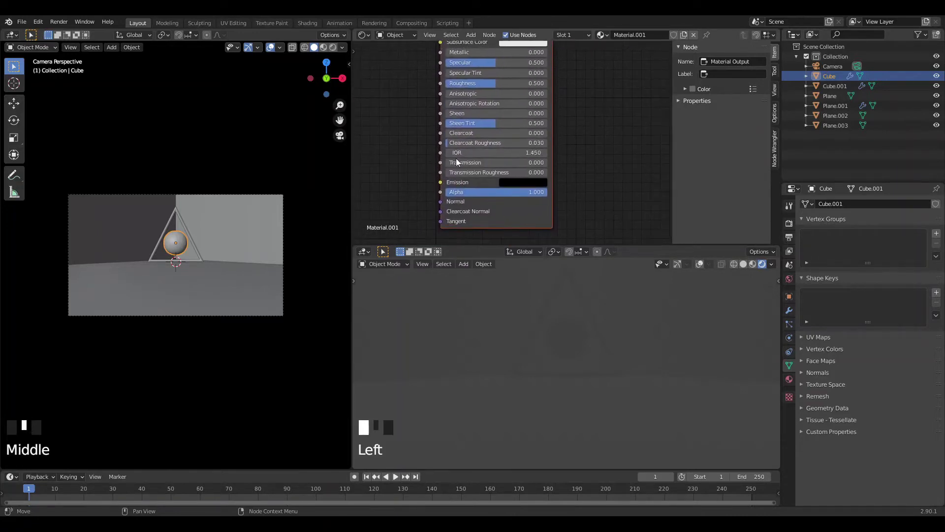
{"action": "left_click_drag", "start_coordinate": [456, 163], "coordinate": [558, 163]}
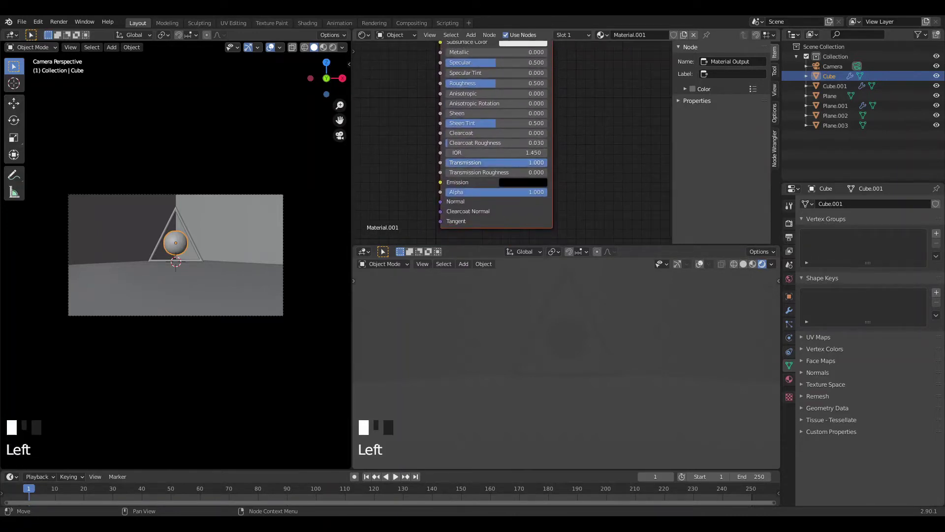
Create a new material for the inner sphere, Cube.001.
{"action": "left_click", "coordinate": [846, 84]}
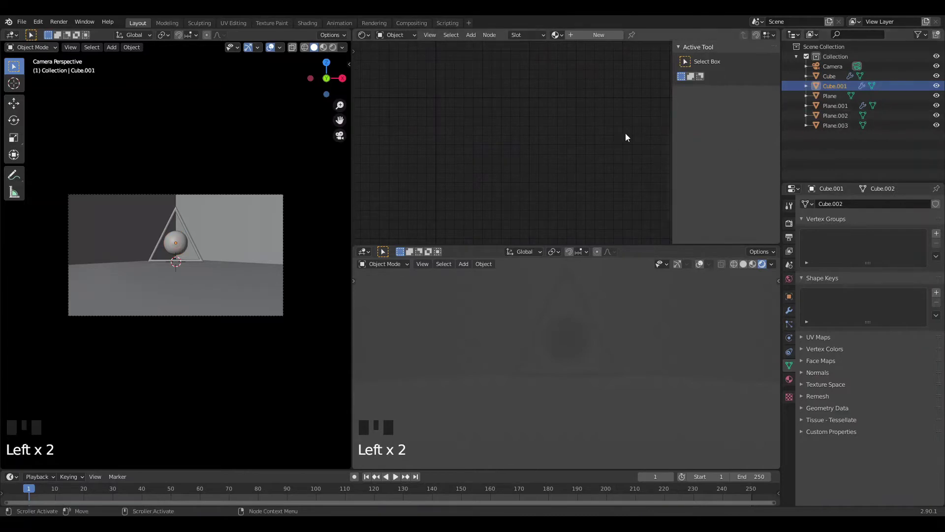
{"action": "scroll", "coordinate": [615, 114], "scroll_direction": "down", "scroll_amount": 10}
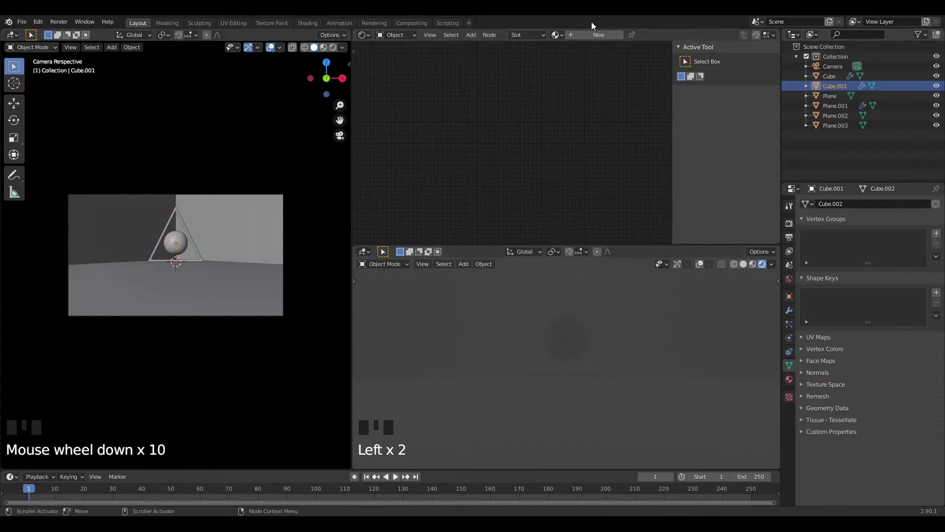
{"action": "left_click", "coordinate": [590, 35]}
{"action": "scroll", "coordinate": [599, 89], "scroll_direction": "up", "scroll_amount": 4}
{"action": "middle_click_drag", "start_coordinate": [597, 88], "coordinate": [607, 142]}
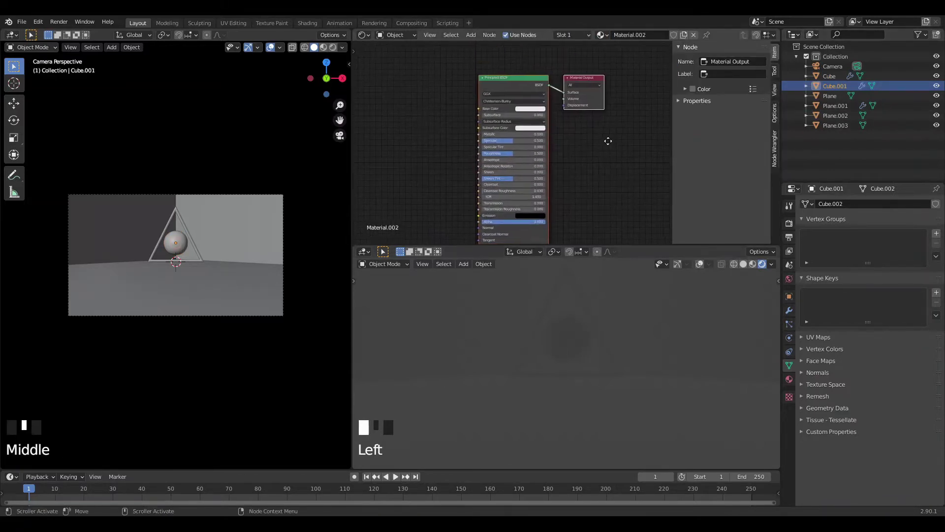
{"action": "scroll", "coordinate": [608, 142], "scroll_direction": "up", "scroll_amount": 2}
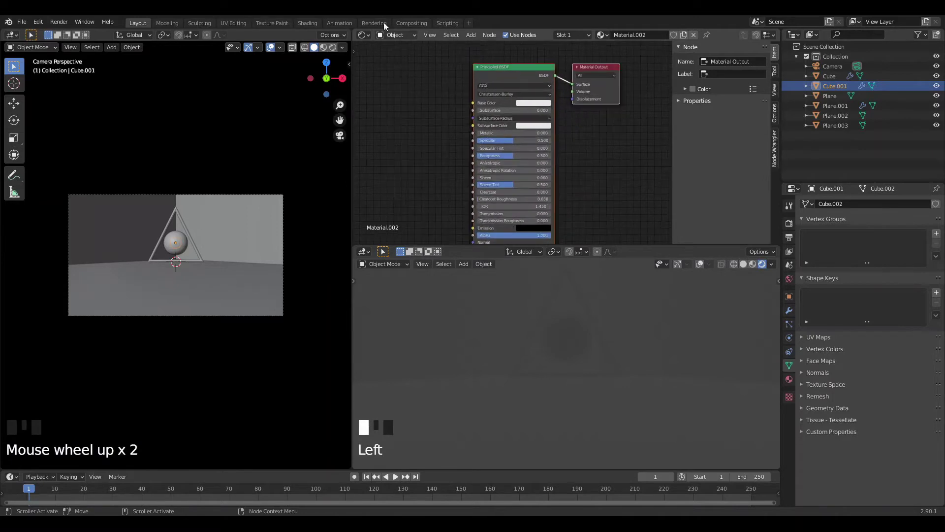
Replace the inner sphere's Principled BSDF with an Emission shader and connect it to the Material Output's Surface input.
{"action": "key", "text": "x"}
{"action": "key", "text": "shift+a"}
{"action": "left_click", "coordinate": [486, 72]}
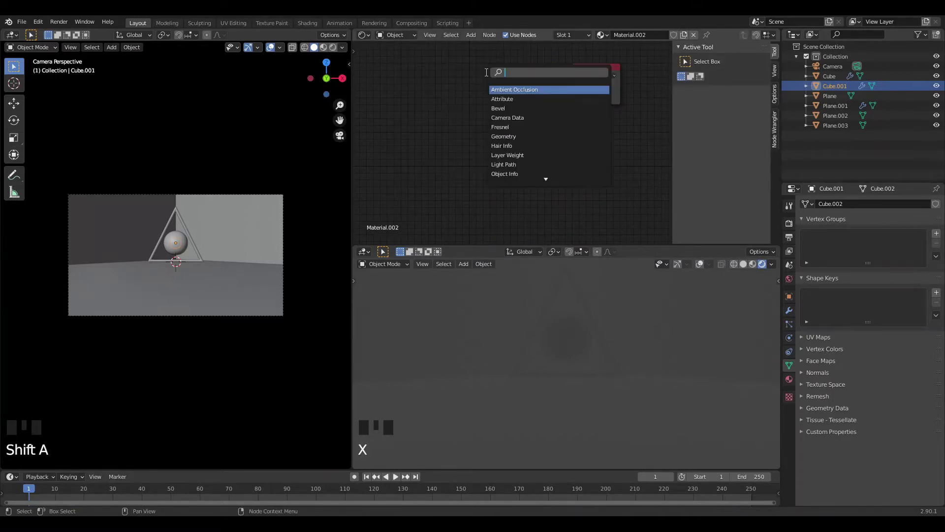
{"action": "type", "text": "EMM"}
{"action": "key", "text": "BackSpace"}
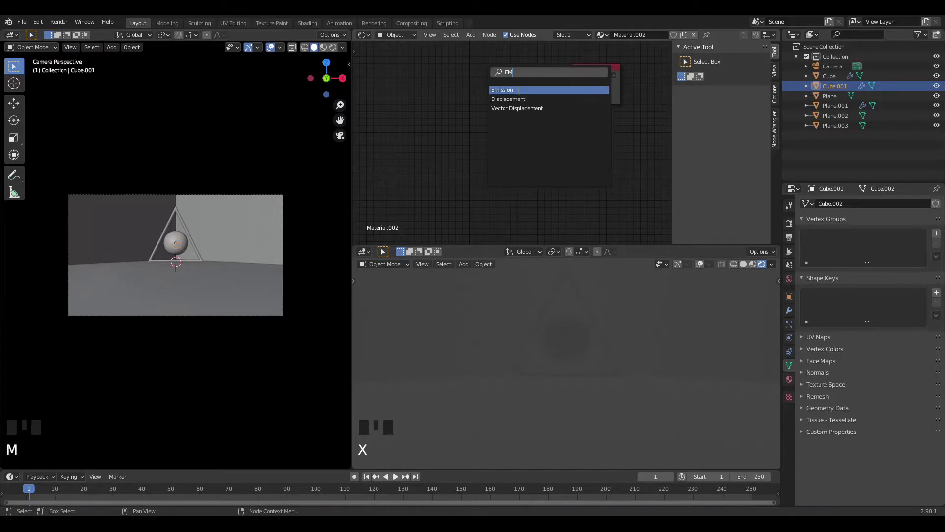
{"action": "left_click", "coordinate": [519, 90]}
{"action": "left_click", "coordinate": [512, 89]}
{"action": "left_click_drag", "start_coordinate": [526, 85], "coordinate": [574, 85]}
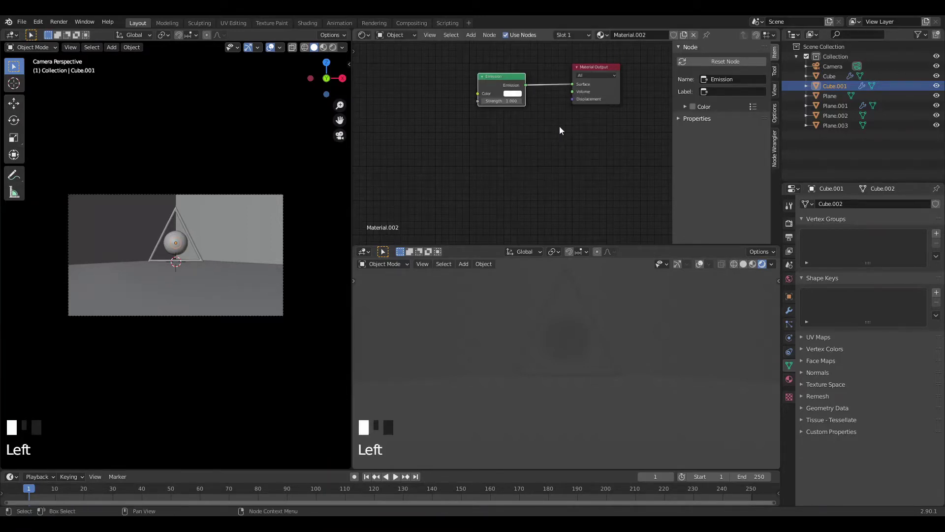
{"action": "scroll", "coordinate": [553, 135], "scroll_direction": "up", "scroll_amount": 3}
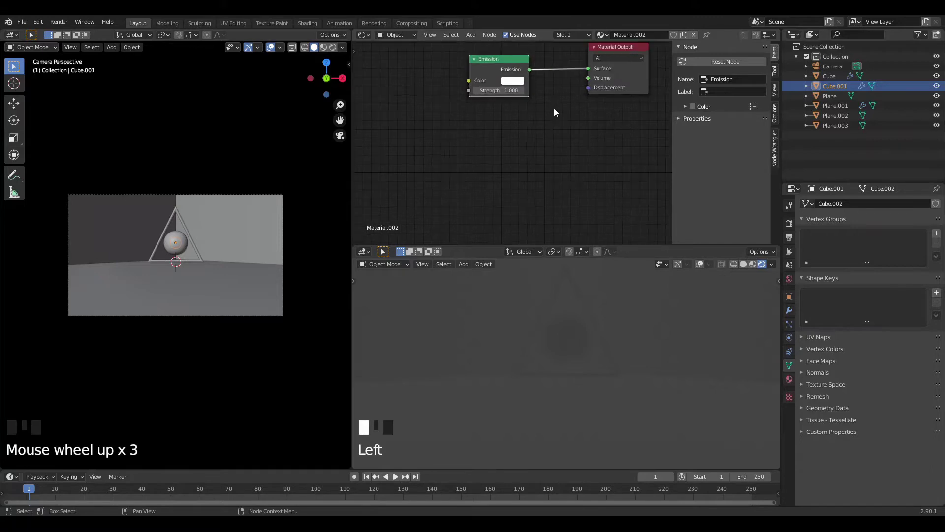
{"action": "middle_click_drag", "start_coordinate": [554, 107], "coordinate": [558, 140]}
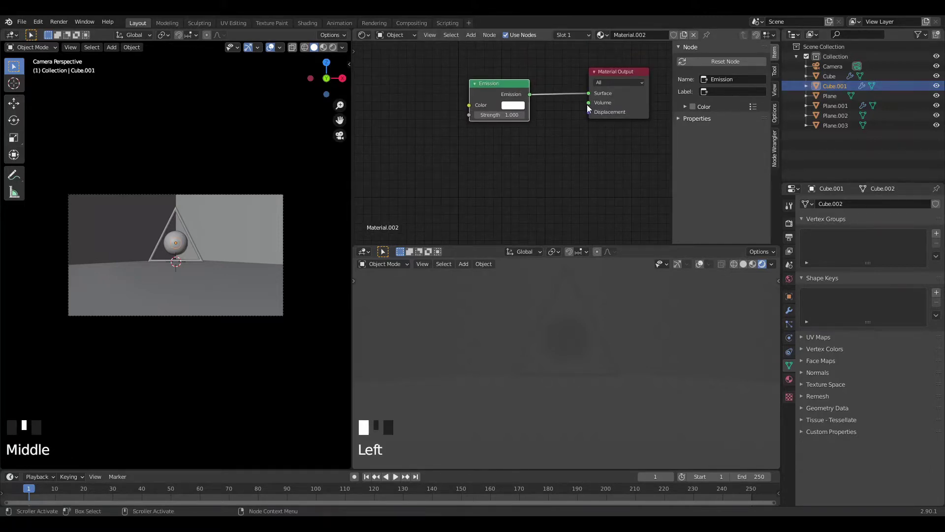
Select the large sphere and change the scene's render engine from Eevee to Cycles.
{"action": "left_click", "coordinate": [829, 76]}
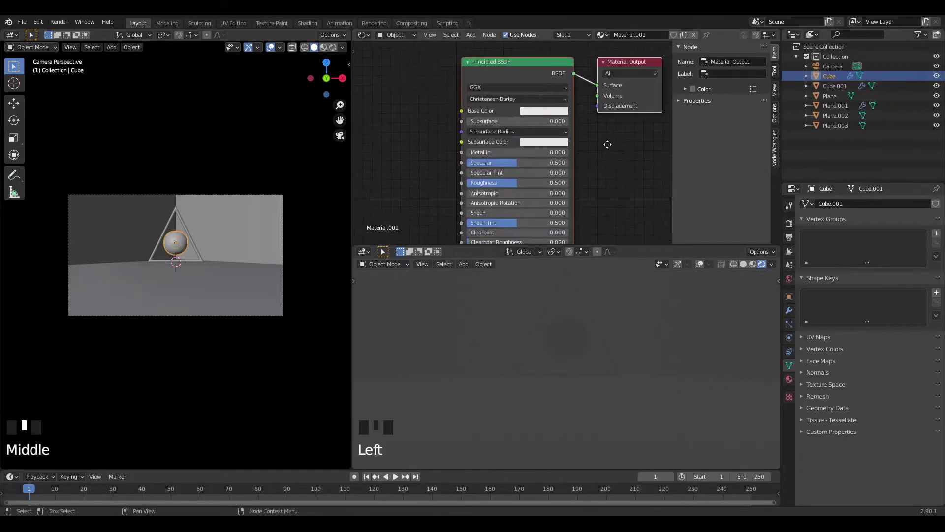
{"action": "middle_click_drag", "start_coordinate": [608, 144], "coordinate": [624, 62]}
{"action": "left_click", "coordinate": [790, 224]}
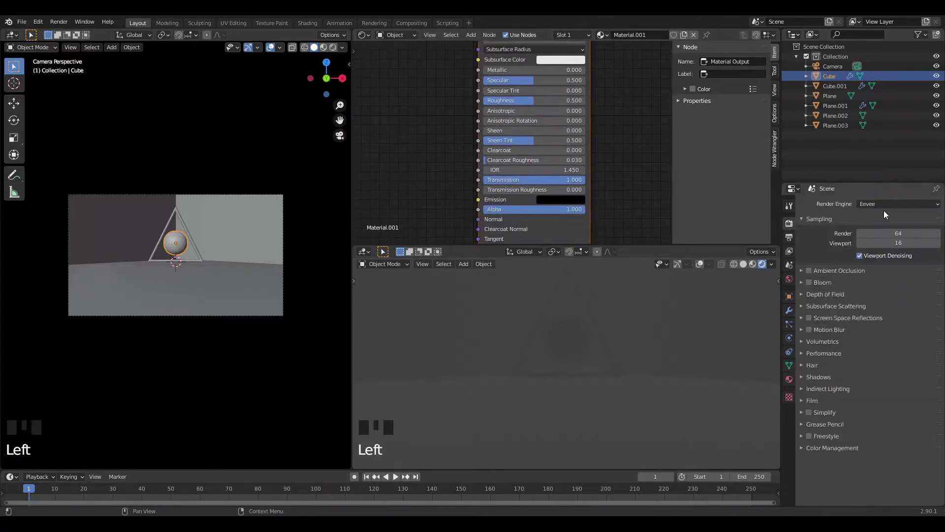
{"action": "left_click", "coordinate": [885, 208]}
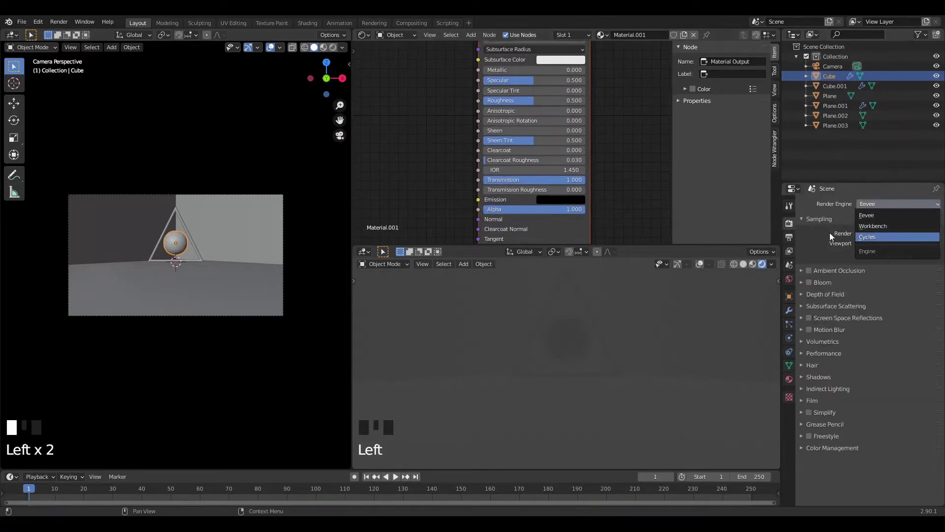
{"action": "left_click", "coordinate": [876, 236]}
{"action": "scroll", "coordinate": [669, 167], "scroll_direction": "up", "scroll_amount": 1}
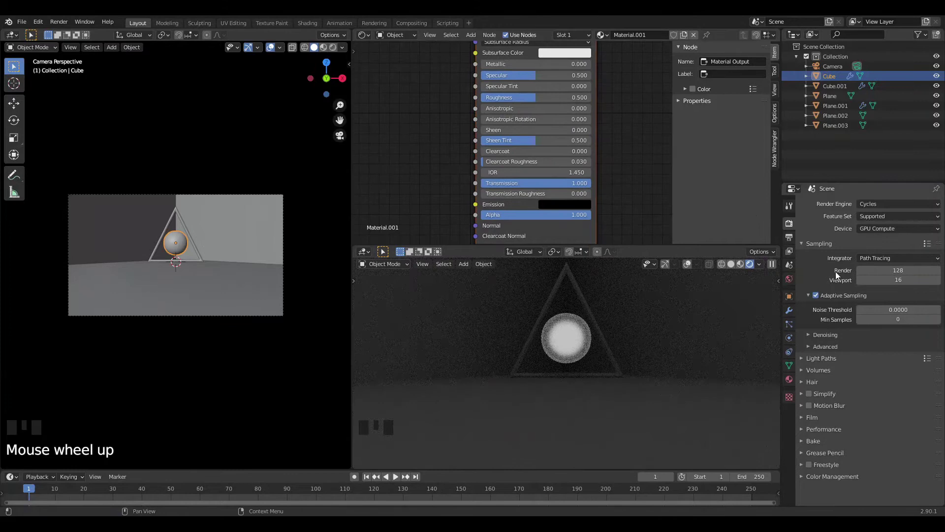
Enable NLM render denoising and Automatic viewport denoising with a start sample of 10, and restart the rendered preview.
{"action": "left_click", "coordinate": [823, 335]}
{"action": "left_click", "coordinate": [865, 348]}
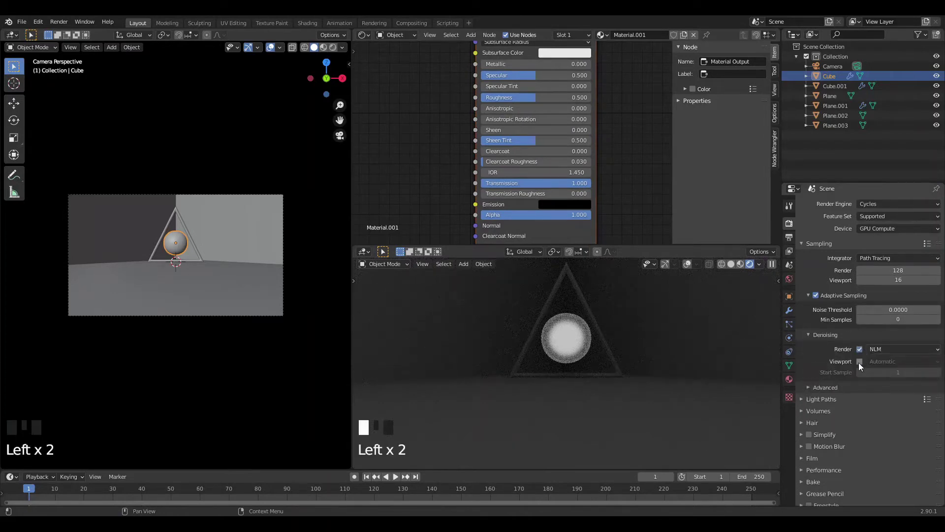
{"action": "left_click", "coordinate": [860, 362]}
{"action": "left_click", "coordinate": [882, 372]}
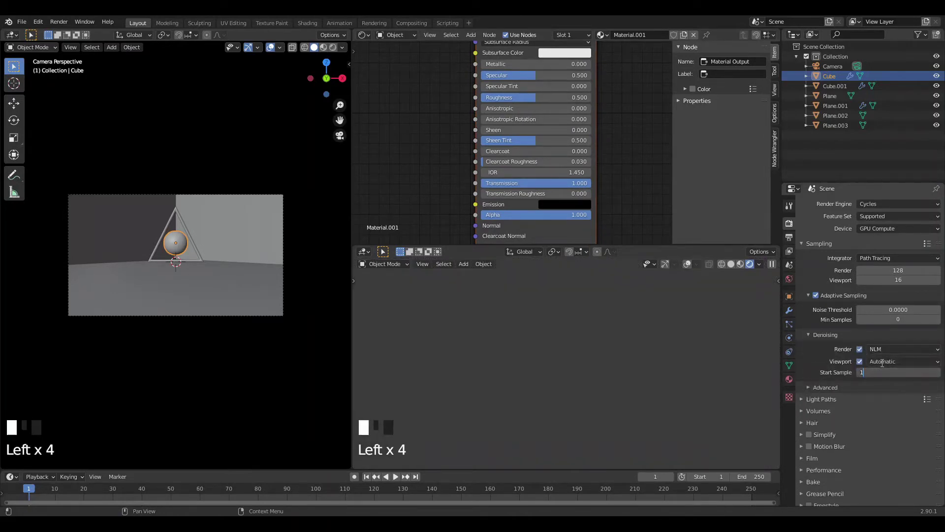
{"action": "type", "text": "10"}
{"action": "key", "text": "Return"}
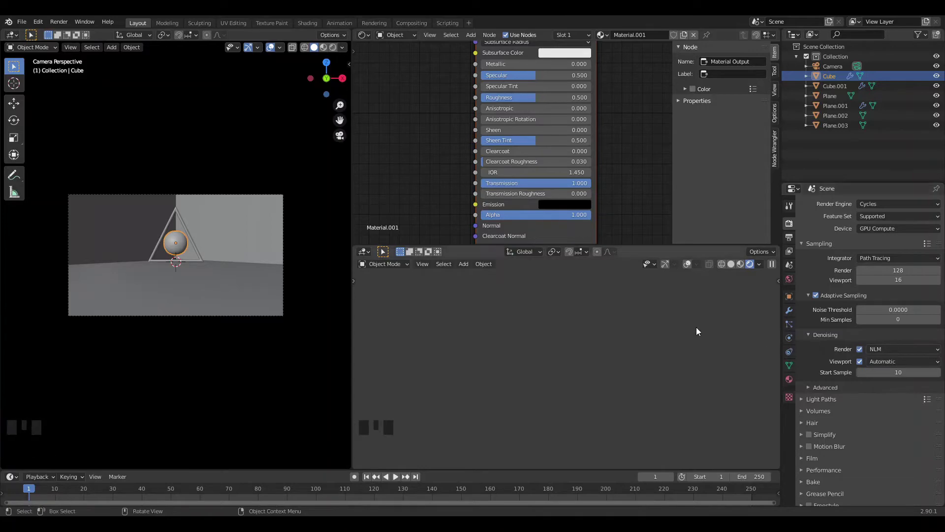
{"action": "key", "text": "z"}
{"action": "key", "text": "z"}
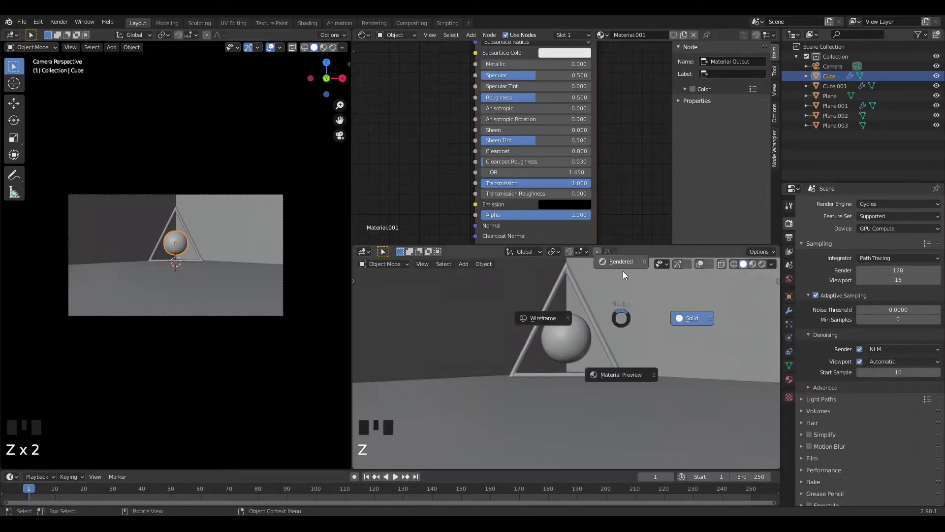
{"action": "scroll", "coordinate": [619, 167], "scroll_direction": "up", "scroll_amount": 1}
{"action": "scroll", "coordinate": [616, 160], "scroll_direction": "down", "scroll_amount": 3}
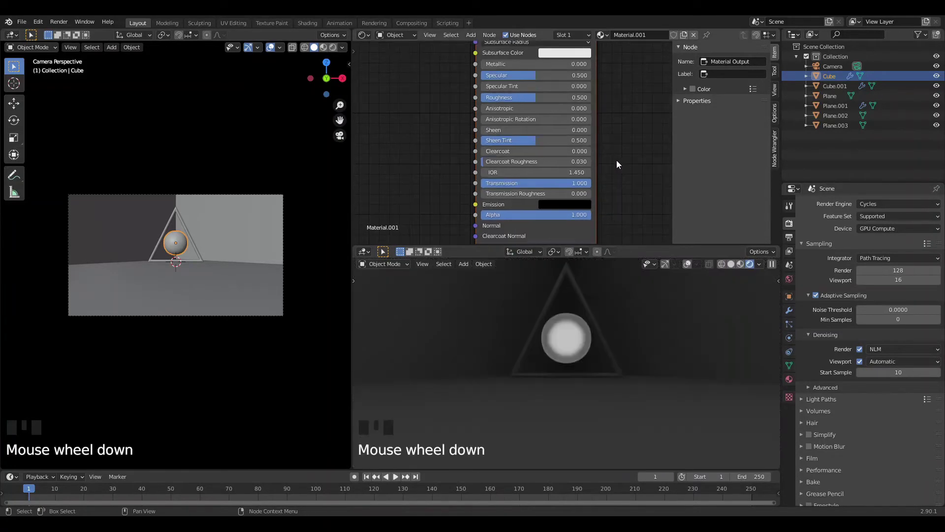
Add a Blackbody node to the material of the inner sphere, Cube.001, and connect it to the Emission shader's Color.
{"action": "scroll", "coordinate": [604, 120], "scroll_direction": "down", "scroll_amount": 3}
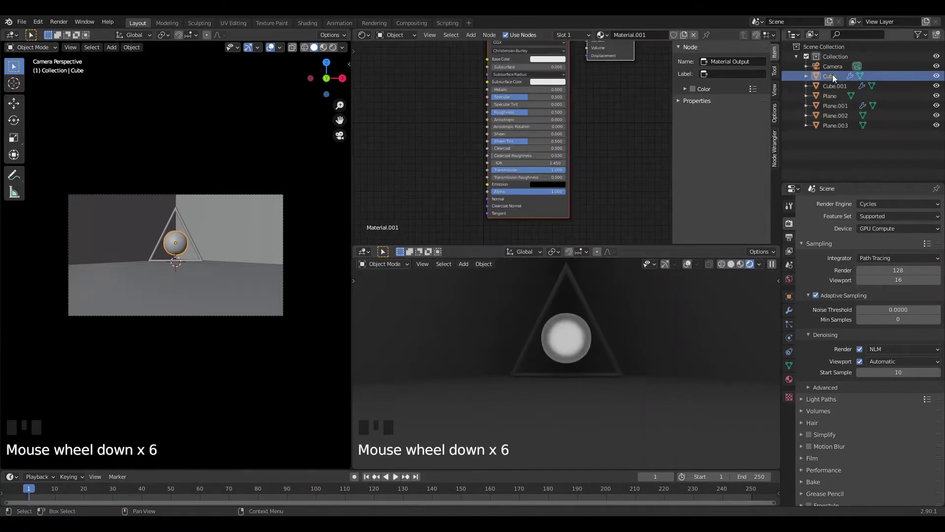
{"action": "left_click", "coordinate": [832, 87]}
{"action": "middle_click_drag", "start_coordinate": [525, 69], "coordinate": [528, 173]}
{"action": "scroll", "coordinate": [498, 120], "scroll_direction": "up", "scroll_amount": 4}
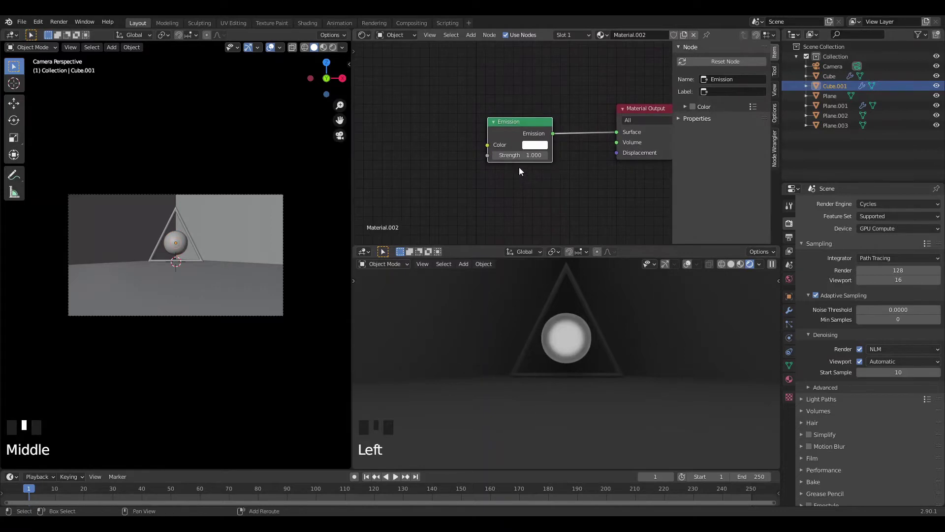
{"action": "key", "text": "shift+a"}
{"action": "left_click", "coordinate": [397, 133]}
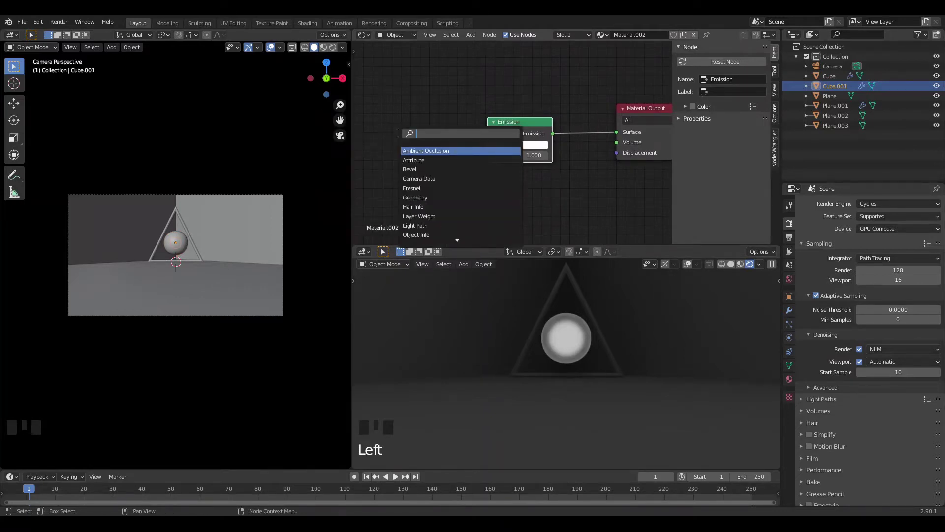
{"action": "type", "text": "BL"}
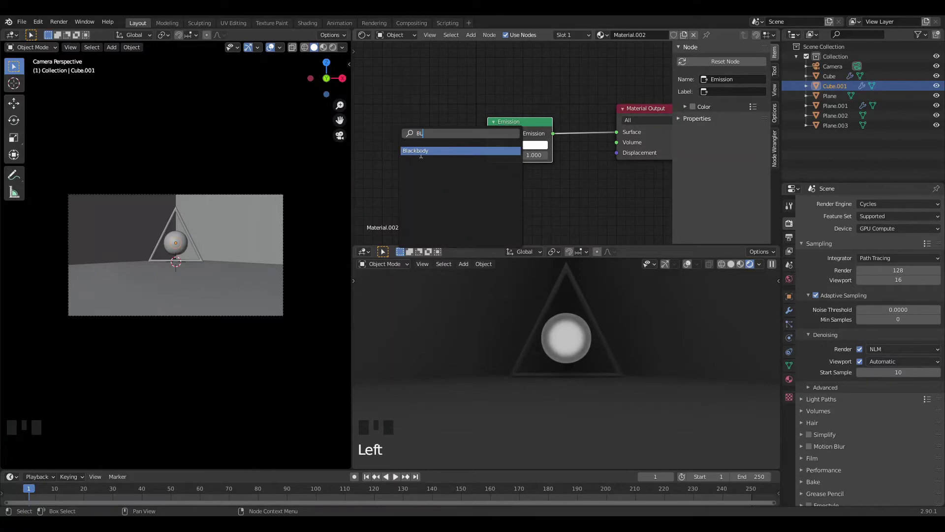
{"action": "key", "text": "Return"}
{"action": "left_click", "coordinate": [397, 138]}
{"action": "left_click_drag", "start_coordinate": [442, 132], "coordinate": [485, 146]}
Set the inner sphere's Emission strength to 300 and the Blackbody temperature to 1432.
{"action": "scroll", "coordinate": [452, 166], "scroll_direction": "up", "scroll_amount": 2}
{"action": "scroll", "coordinate": [452, 166], "scroll_direction": "up", "scroll_amount": 1}
{"action": "middle_click_drag", "start_coordinate": [452, 166], "coordinate": [537, 151]}
{"action": "scroll", "coordinate": [534, 171], "scroll_direction": "up", "scroll_amount": 2}
{"action": "scroll", "coordinate": [615, 161], "scroll_direction": "down", "scroll_amount": 1}
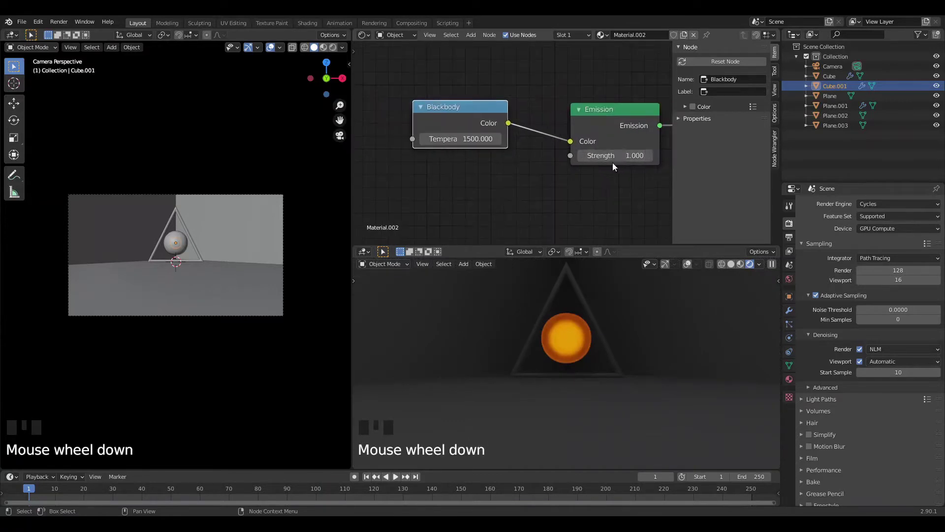
{"action": "left_click", "coordinate": [618, 157]}
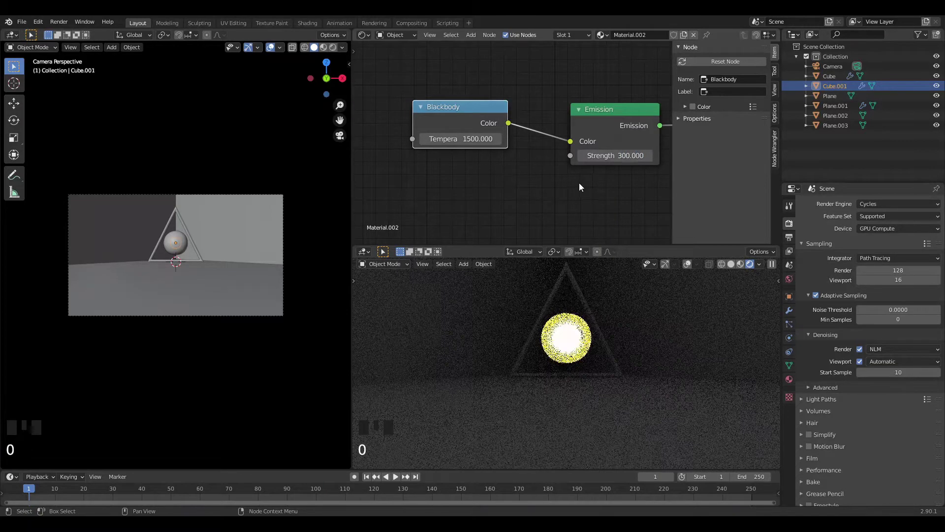
{"action": "scroll", "coordinate": [492, 137], "scroll_direction": "up", "scroll_amount": 2}
{"action": "left_click_drag", "start_coordinate": [492, 138], "coordinate": [515, 138]}
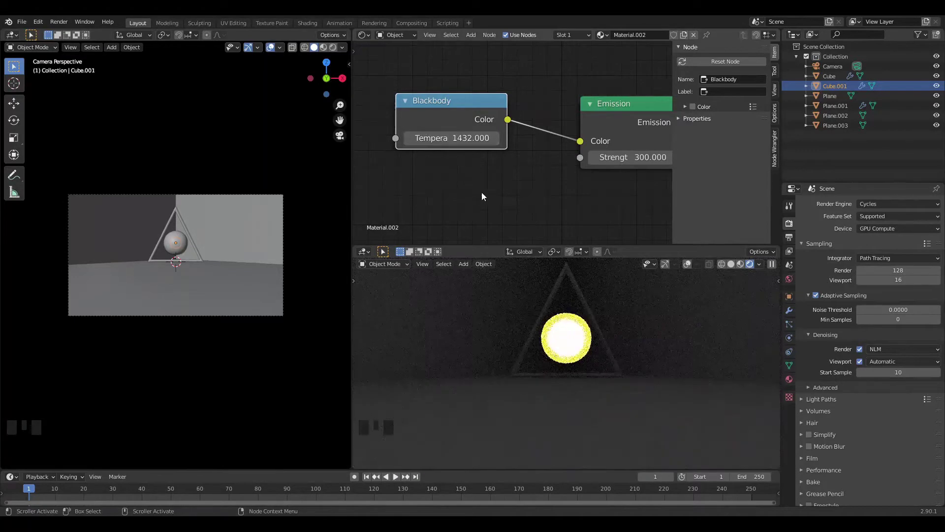
{"action": "scroll", "coordinate": [546, 217], "scroll_direction": "down", "scroll_amount": 2}
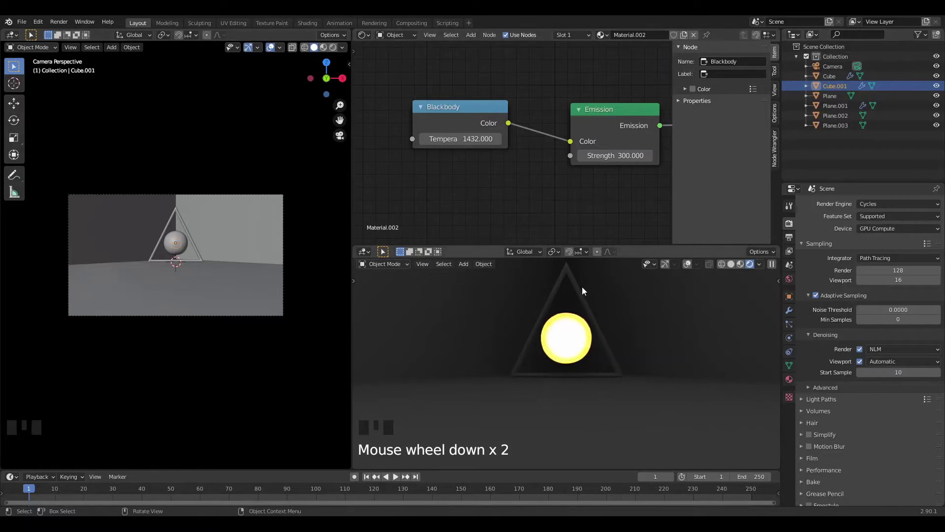
Select the large sphere, Cube, and set its Principled BSDF IOR to 0.990.
{"action": "left_click", "coordinate": [826, 76]}
{"action": "scroll", "coordinate": [477, 131], "scroll_direction": "down", "scroll_amount": 16}
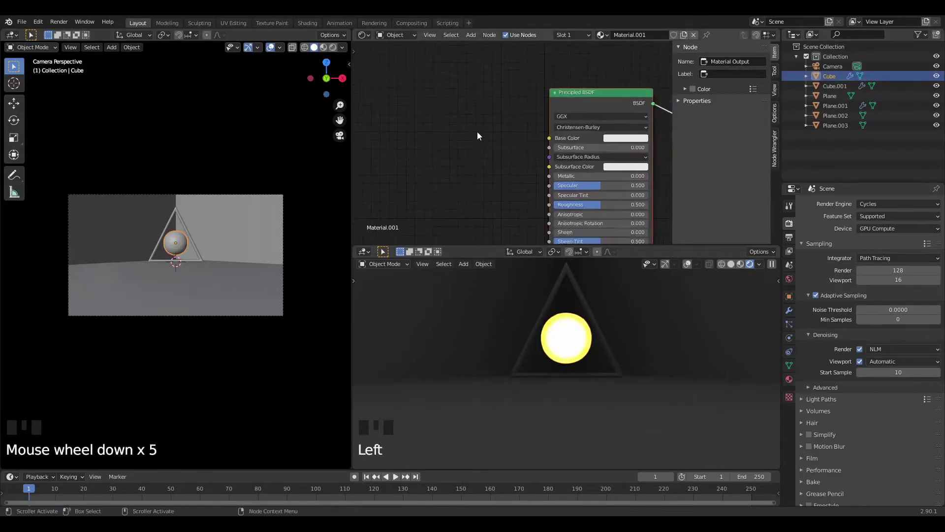
{"action": "middle_click_drag", "start_coordinate": [587, 170], "coordinate": [571, 142]}
{"action": "scroll", "coordinate": [568, 136], "scroll_direction": "up", "scroll_amount": 14}
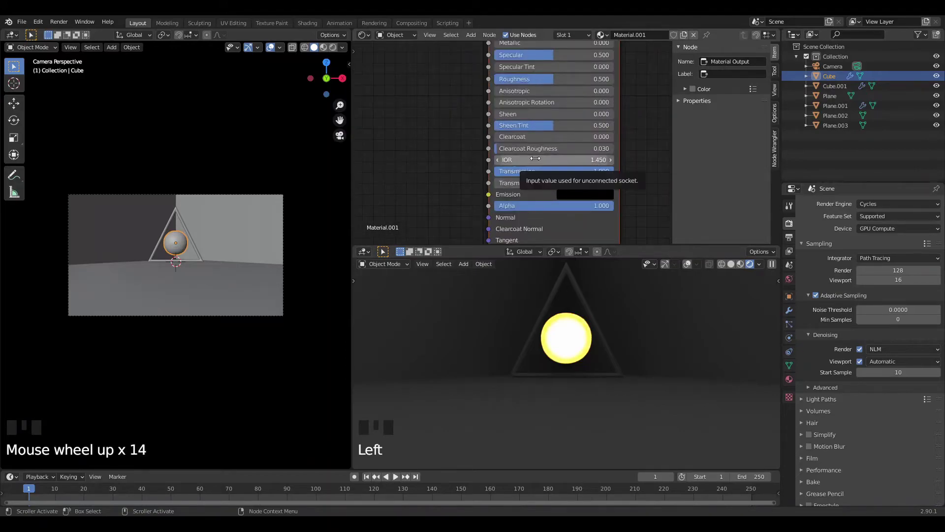
{"action": "left_click_drag", "start_coordinate": [544, 159], "coordinate": [511, 159], "text": "shift"}
{"action": "scroll", "coordinate": [572, 361], "scroll_direction": "up", "scroll_amount": 3}
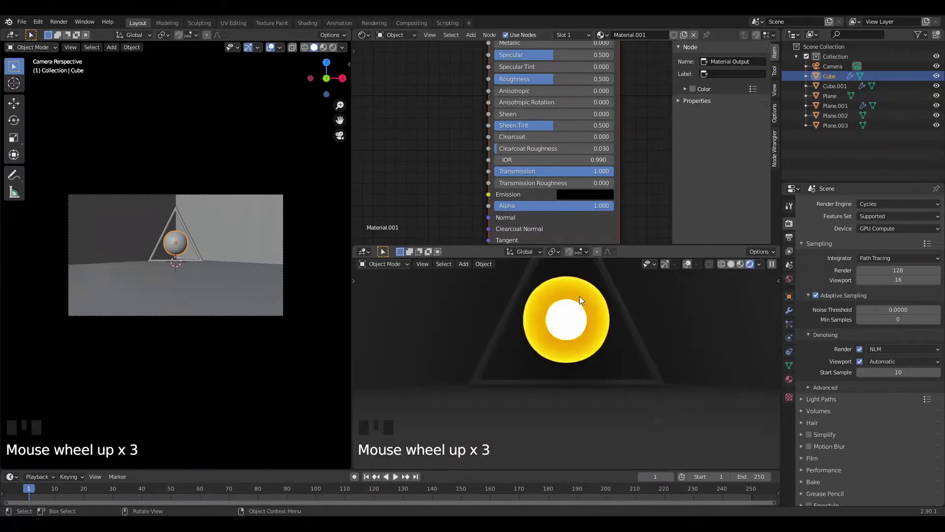
Set the large glass sphere's Principled BSDF roughness to 0.318.
{"action": "scroll", "coordinate": [448, 116], "scroll_direction": "down", "scroll_amount": 2}
{"action": "middle_click_drag", "start_coordinate": [539, 126], "coordinate": [550, 135]}
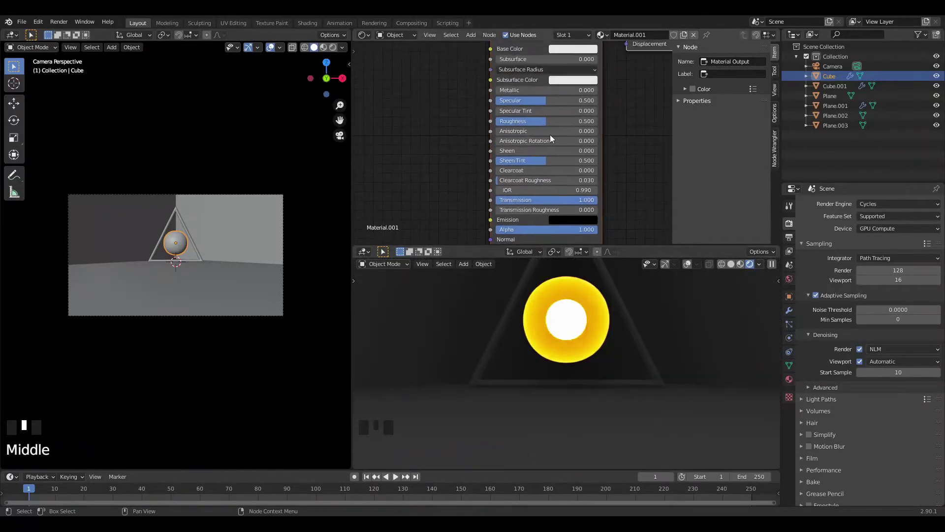
{"action": "left_click_drag", "start_coordinate": [546, 124], "coordinate": [528, 123]}
{"action": "left_click", "coordinate": [385, 178]}
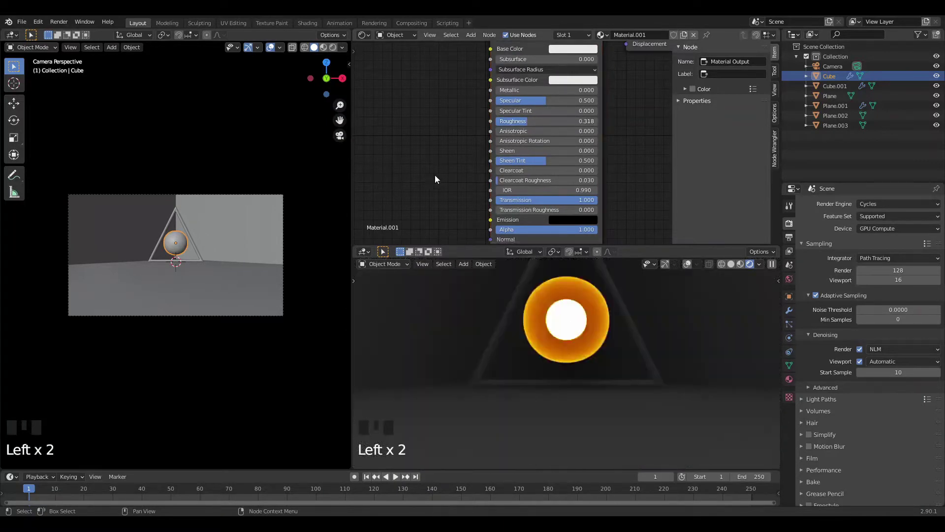
{"action": "scroll", "coordinate": [431, 168], "scroll_direction": "down", "scroll_amount": 4}
{"action": "scroll", "coordinate": [494, 344], "scroll_direction": "down", "scroll_amount": 2}
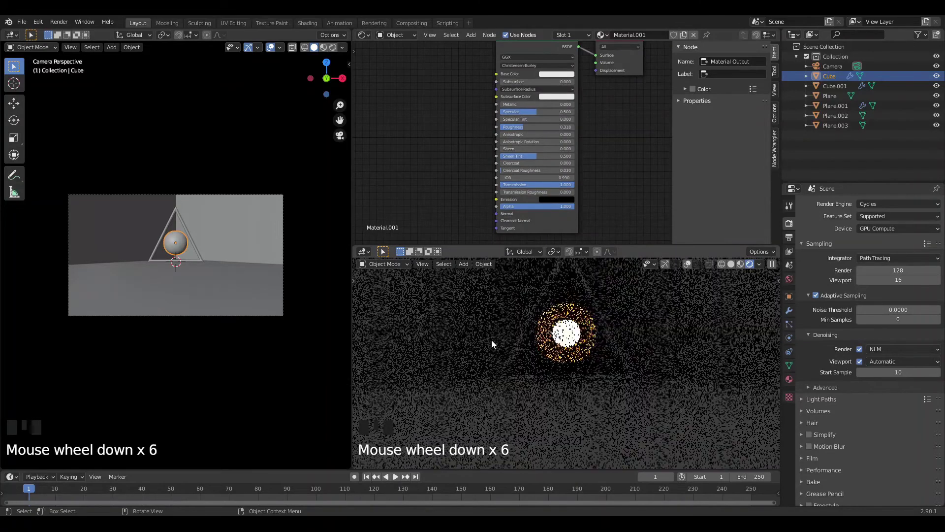
Create a new material for the triangular frame, Plane.001, with Metallic at 1.000 and Roughness at 0.000.
{"action": "left_click", "coordinate": [517, 336]}
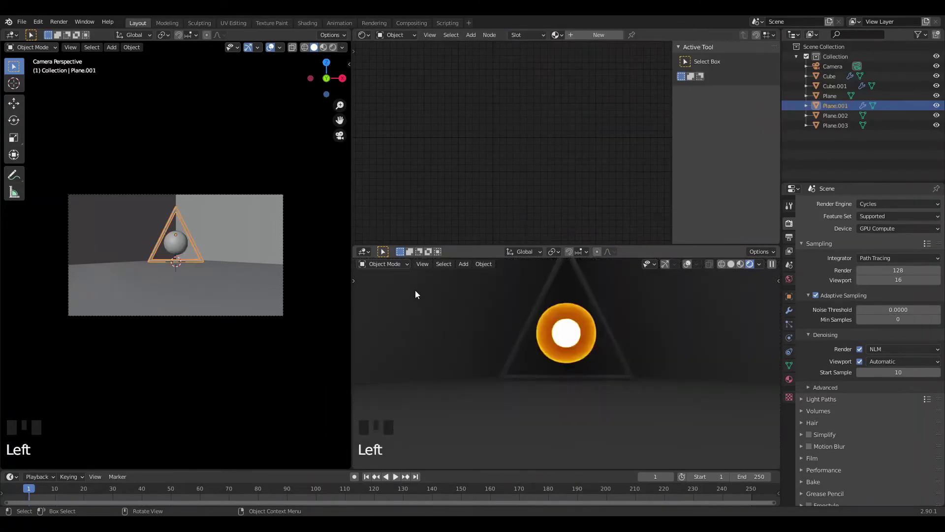
{"action": "left_click", "coordinate": [599, 35]}
{"action": "middle_click_drag", "start_coordinate": [559, 175], "coordinate": [593, 164]}
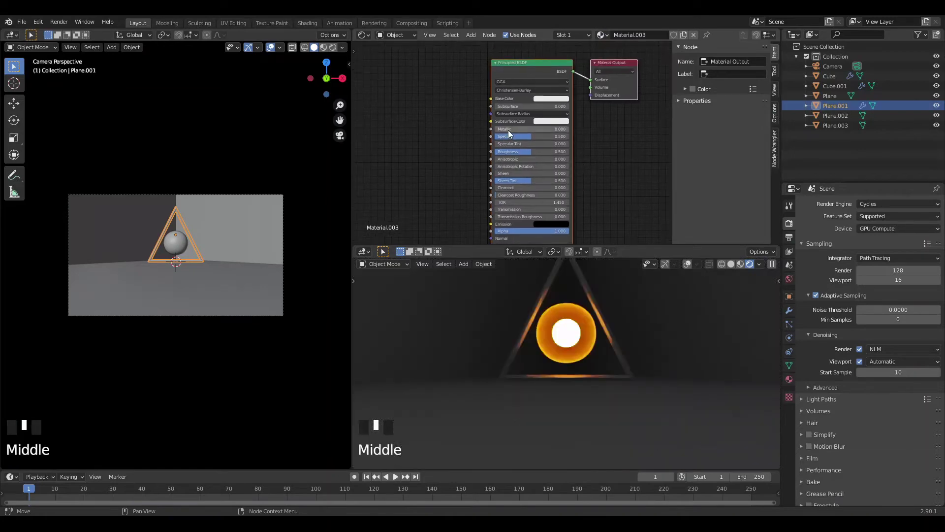
{"action": "left_click_drag", "start_coordinate": [510, 130], "coordinate": [496, 151]}
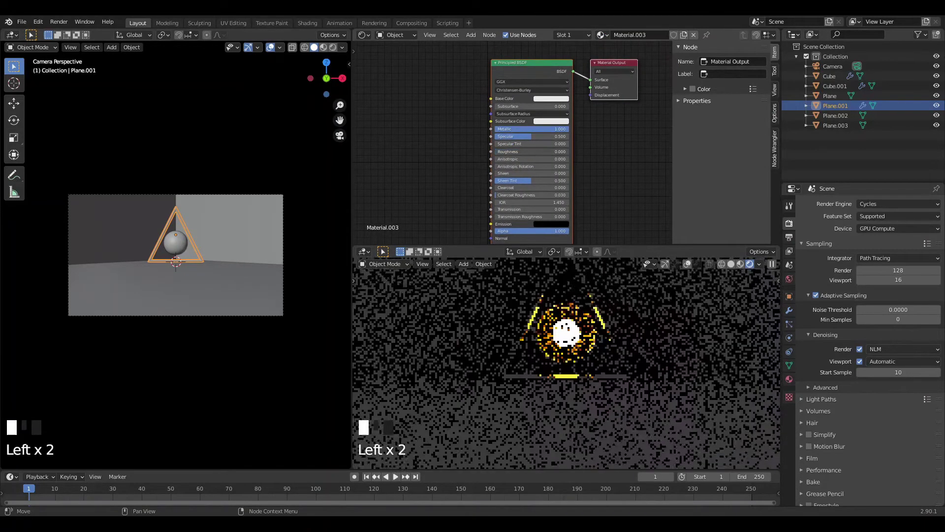
{"action": "scroll", "coordinate": [589, 183], "scroll_direction": "up", "scroll_amount": 1}
{"action": "scroll", "coordinate": [589, 183], "scroll_direction": "up", "scroll_amount": 1}
{"action": "middle_click_drag", "start_coordinate": [618, 140], "coordinate": [601, 154]}
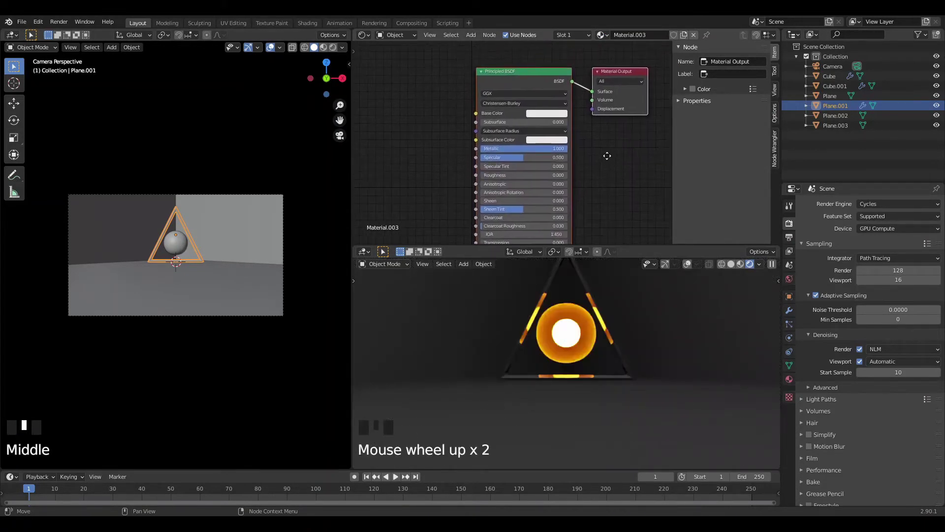
Insert a Mix Shader between the frame material's Principled BSDF and its Material Output.
{"action": "left_click", "coordinate": [500, 75]}
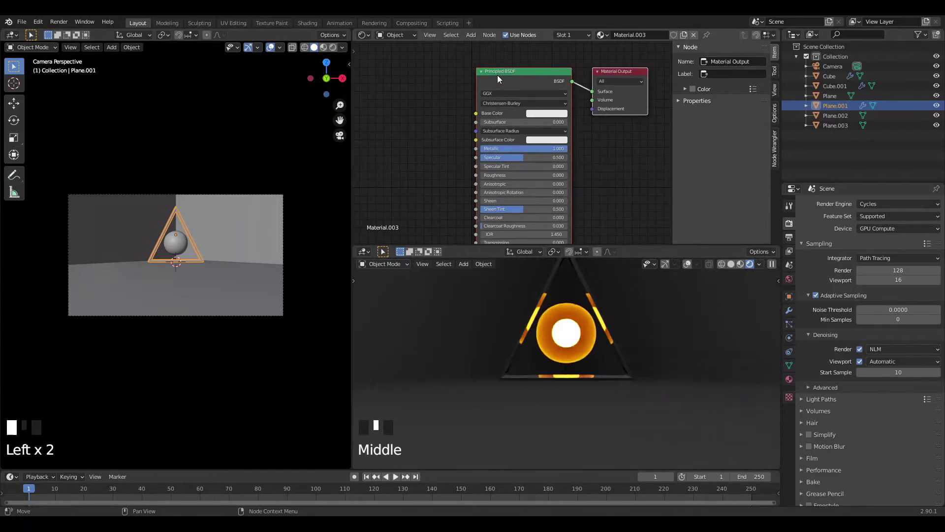
{"action": "left_click_drag", "start_coordinate": [497, 75], "coordinate": [458, 86]}
{"action": "left_click_drag", "start_coordinate": [583, 86], "coordinate": [637, 84]}
{"action": "left_click", "coordinate": [599, 87]}
{"action": "left_click", "coordinate": [592, 93]}
{"action": "key", "text": "shift+a"}
{"action": "left_click", "coordinate": [575, 123]}
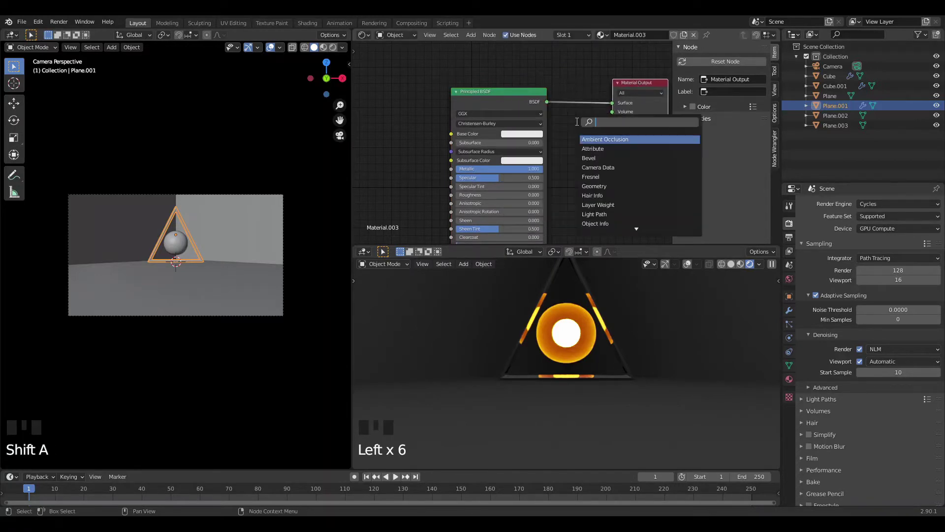
{"action": "type", "text": "mi"}
{"action": "left_click", "coordinate": [600, 145]}
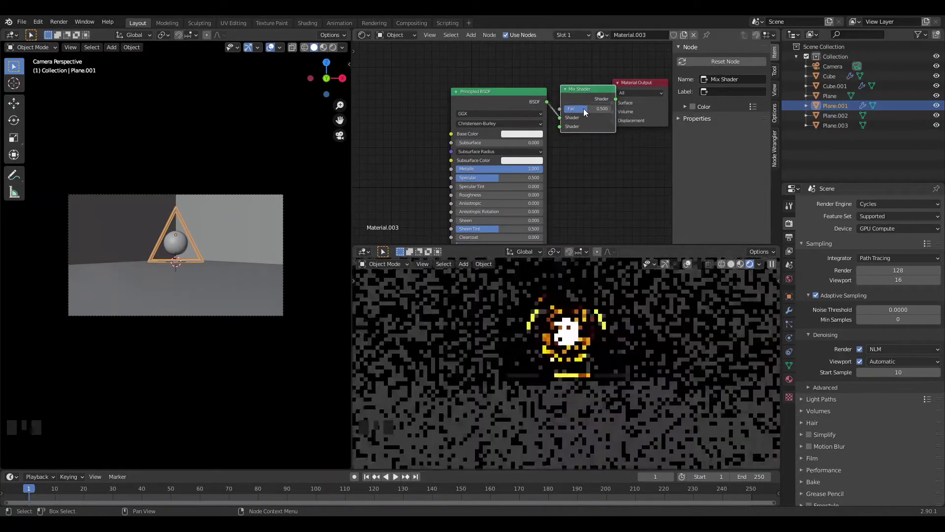
{"action": "left_click", "coordinate": [572, 123]}
Add an Emission shader to the frame material and connect it to the Mix Shader's second Shader input.
{"action": "key", "text": "shift+a"}
{"action": "left_click", "coordinate": [571, 131]}
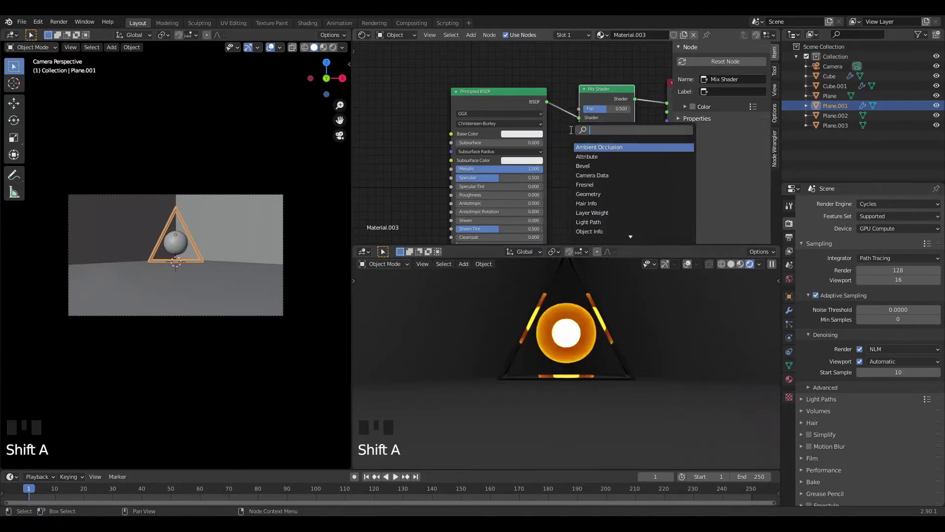
{"action": "type", "text": "EM"}
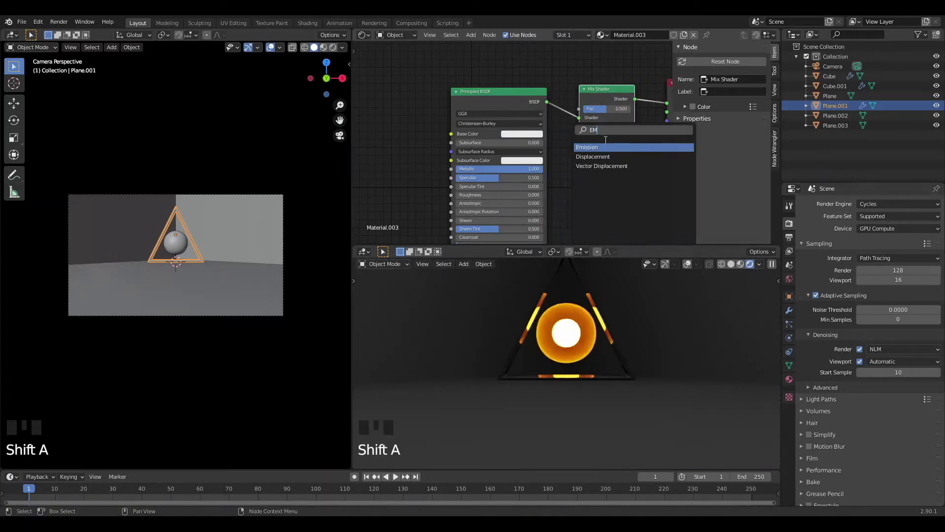
{"action": "left_click", "coordinate": [607, 147]}
{"action": "left_click", "coordinate": [628, 166]}
{"action": "left_click_drag", "start_coordinate": [634, 166], "coordinate": [579, 126]}
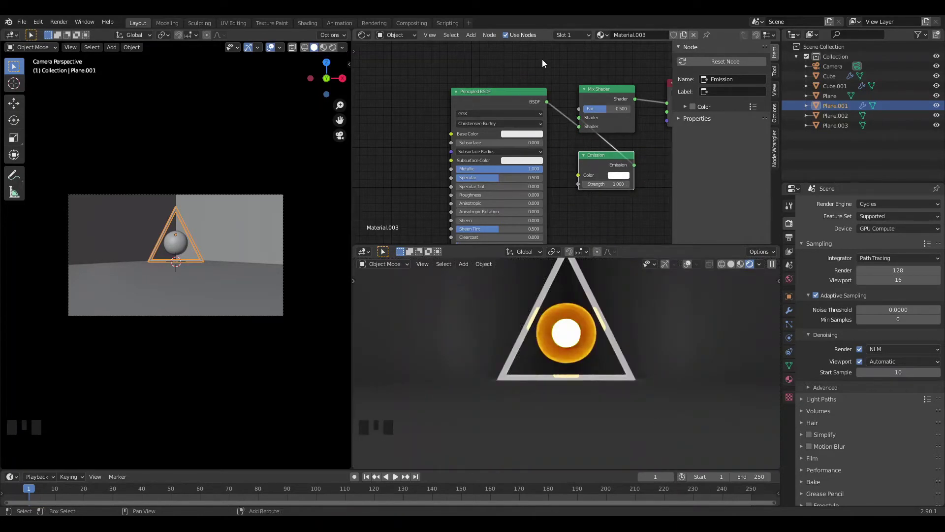
Add a Fresnel node to the frame material and connect it to the Mix Shader's Fac input.
{"action": "key", "text": "shift+a"}
{"action": "type", "text": "FER"}
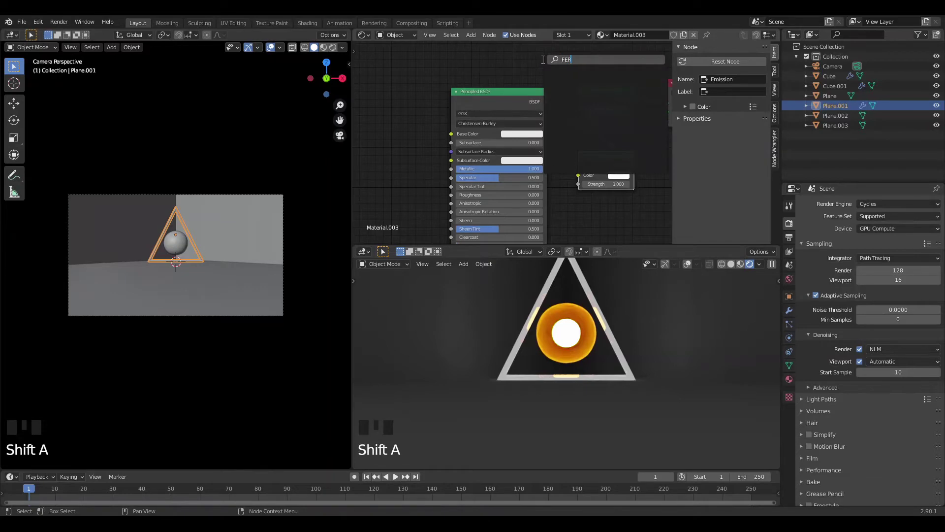
{"action": "key", "text": "BackSpace"}
{"action": "key", "text": "BackSpace"}
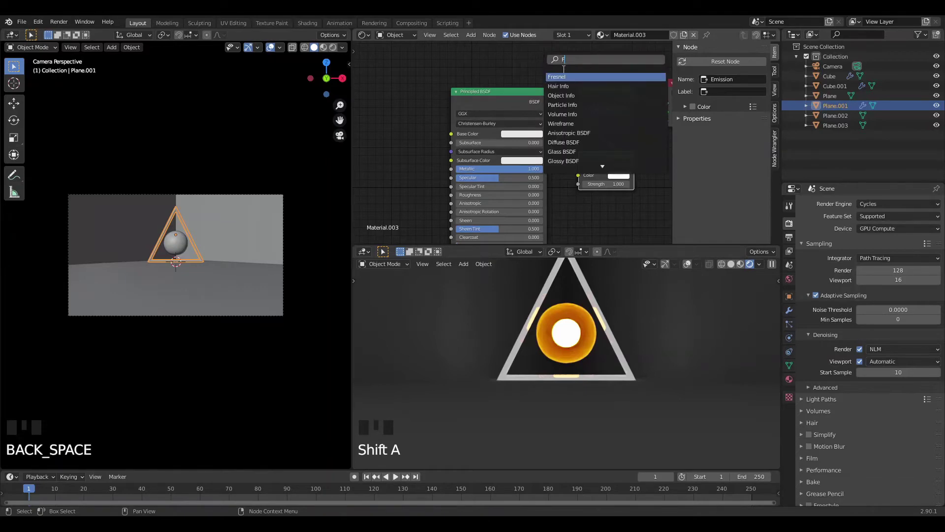
{"action": "left_click", "coordinate": [567, 77]}
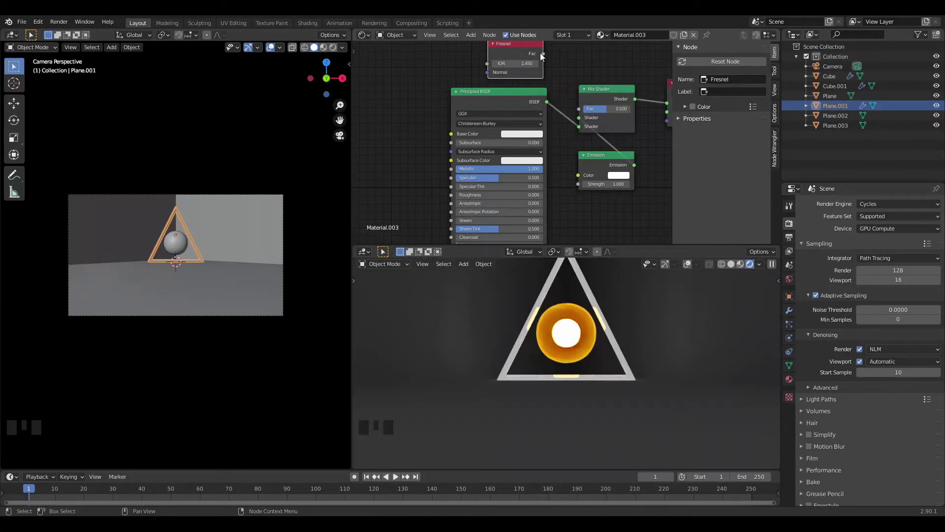
{"action": "left_click_drag", "start_coordinate": [543, 55], "coordinate": [580, 109]}
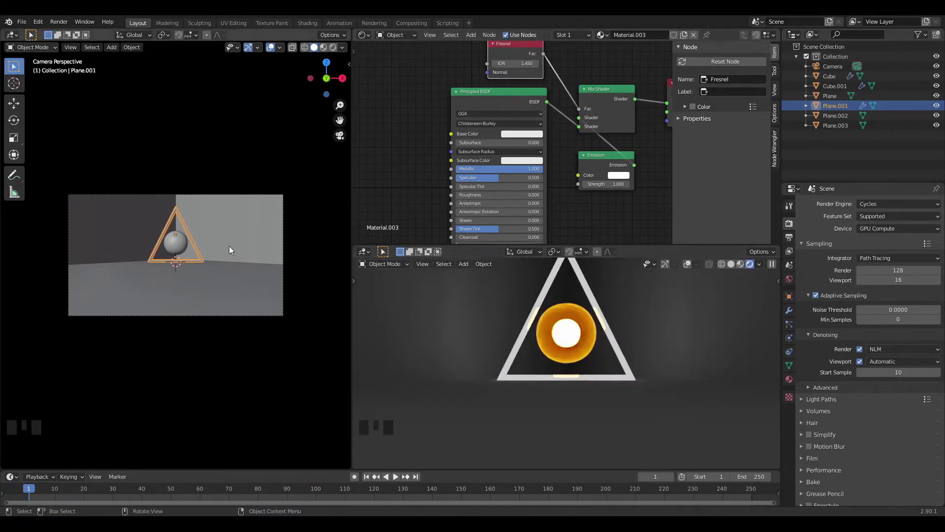
Set the IOR of the frame material's Fresnel node to 0.600.
{"action": "scroll", "coordinate": [230, 249], "scroll_direction": "up", "scroll_amount": 3}
{"action": "middle_click_drag", "start_coordinate": [234, 254], "coordinate": [235, 253]}
{"action": "scroll", "coordinate": [235, 253], "scroll_direction": "up", "scroll_amount": 1}
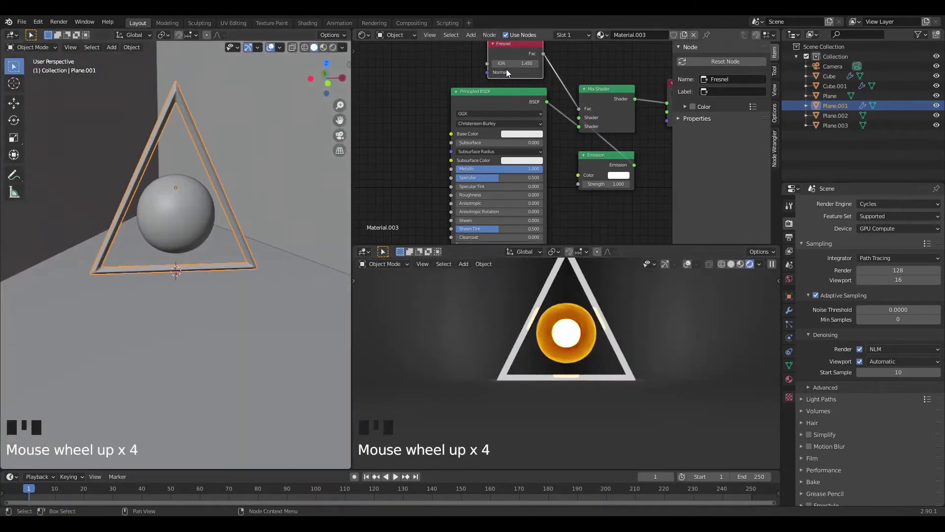
{"action": "left_click_drag", "start_coordinate": [509, 64], "coordinate": [481, 64], "text": "shift"}
Set the strength of the frame material's Emission shader to 300.
{"action": "left_click", "coordinate": [591, 188]}
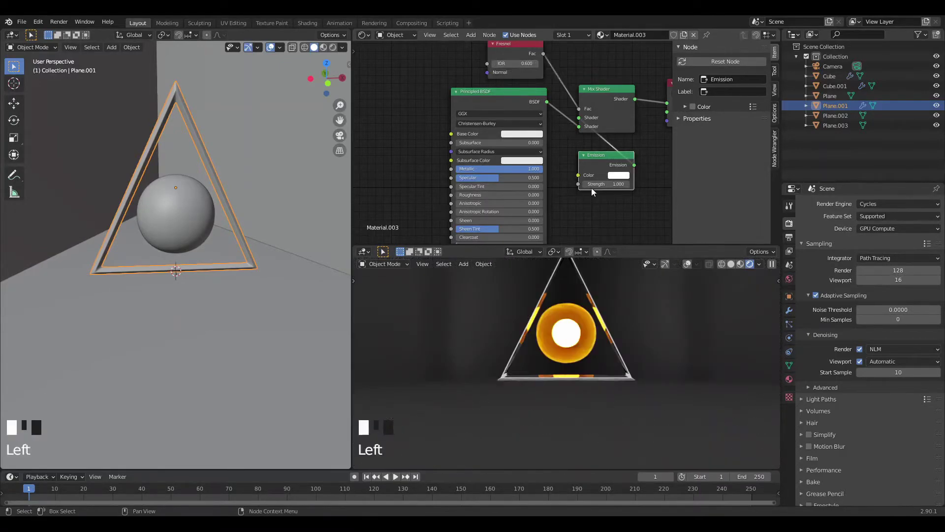
{"action": "left_click", "coordinate": [593, 186]}
{"action": "left_click", "coordinate": [595, 185]}
{"action": "type", "text": "300"}
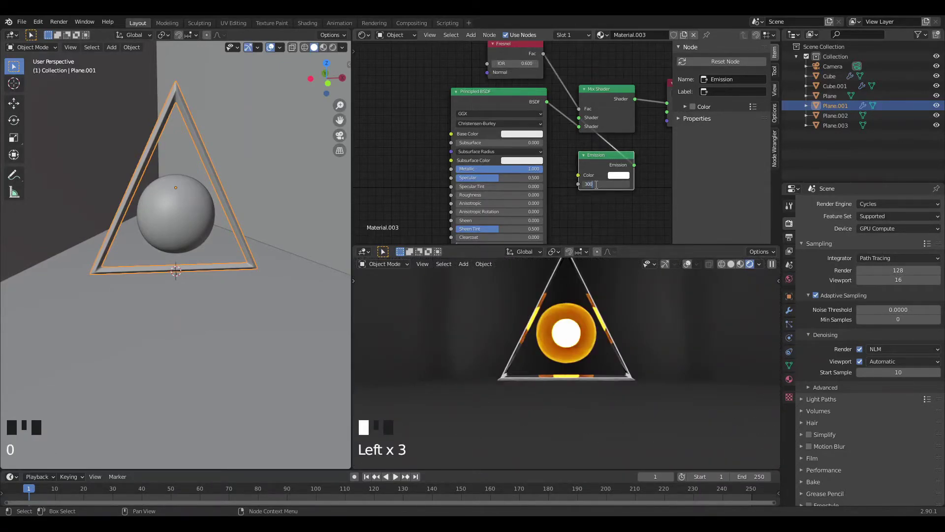
{"action": "key", "text": "Return"}
Lower the IOR of the frame material's Fresnel node to 0.200.
{"action": "scroll", "coordinate": [568, 331], "scroll_direction": "down", "scroll_amount": 3}
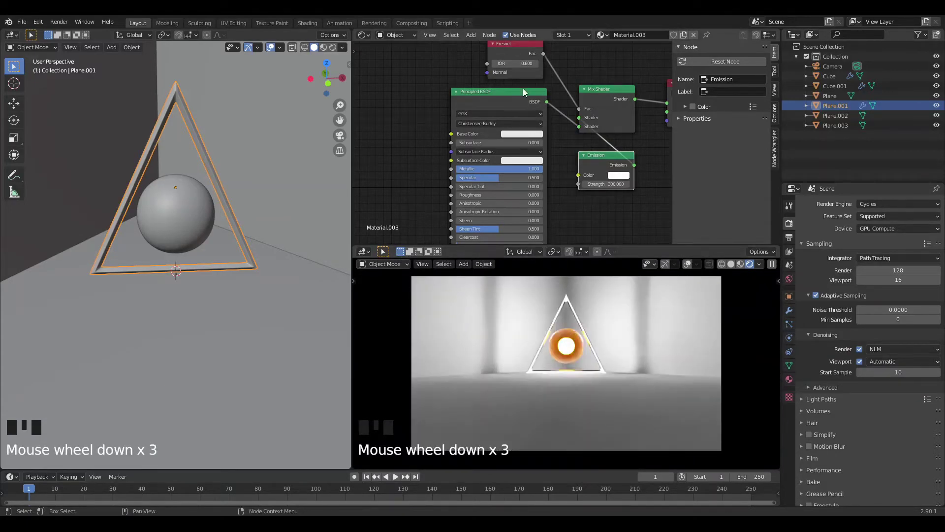
{"action": "left_click_drag", "start_coordinate": [522, 63], "coordinate": [501, 63]}
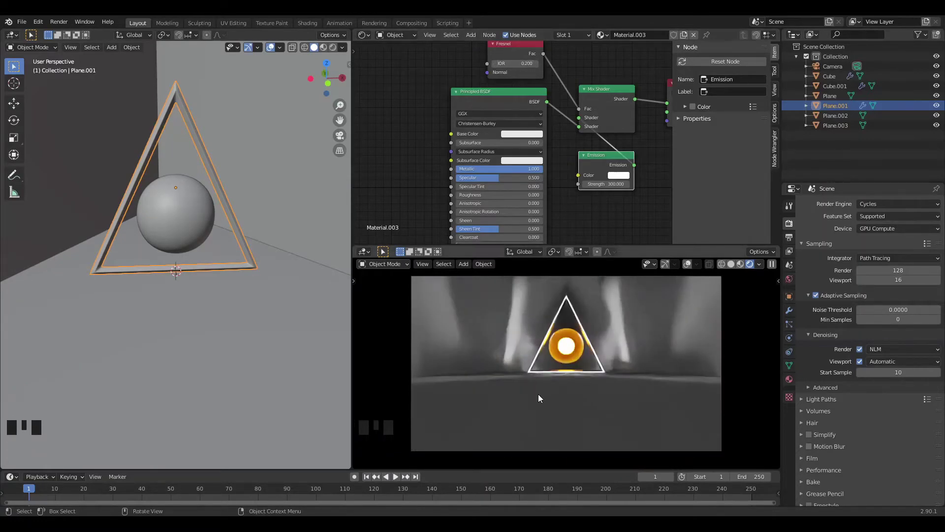
{"action": "scroll", "coordinate": [538, 394], "scroll_direction": "up", "scroll_amount": 3}
{"action": "scroll", "coordinate": [533, 433], "scroll_direction": "down", "scroll_amount": 1}
Select the wall plane Plane.002 and give it a new material.
{"action": "left_click", "coordinate": [531, 421]}
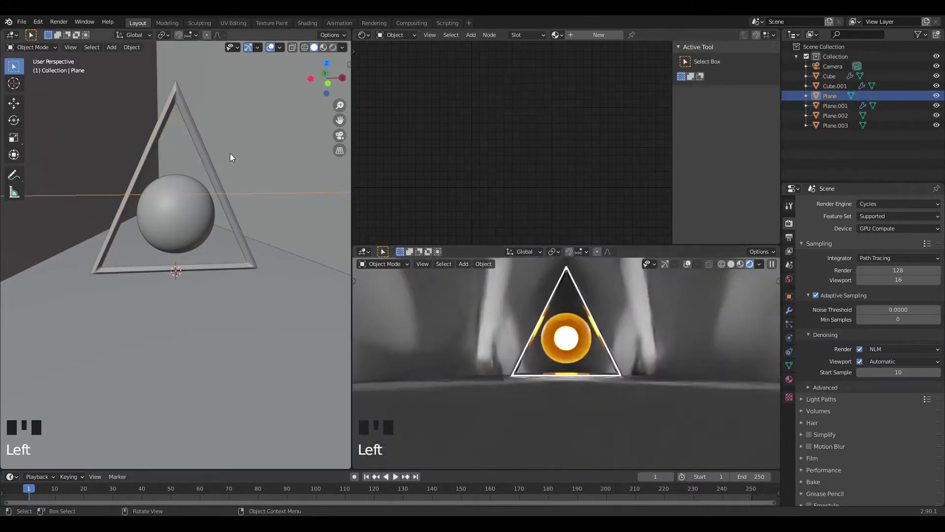
{"action": "scroll", "coordinate": [235, 150], "scroll_direction": "down", "scroll_amount": 1}
{"action": "left_click", "coordinate": [176, 108]}
{"action": "scroll", "coordinate": [216, 113], "scroll_direction": "down", "scroll_amount": 3}
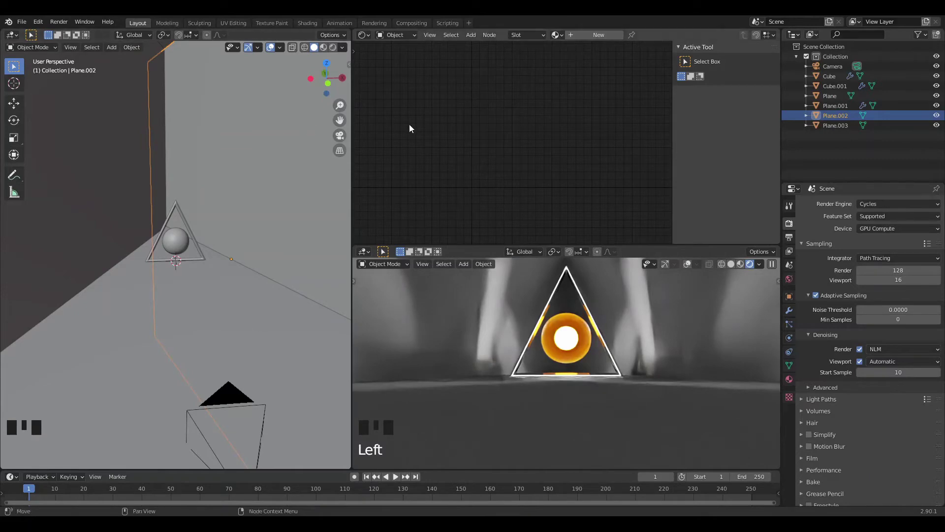
{"action": "left_click", "coordinate": [579, 36]}
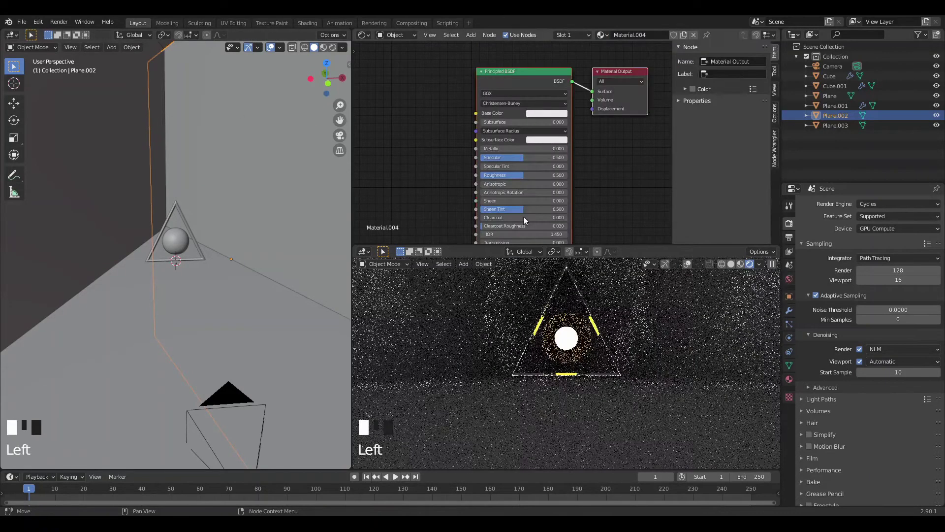
{"action": "scroll", "coordinate": [526, 87], "scroll_direction": "down", "scroll_amount": 1}
{"action": "left_click", "coordinate": [523, 84]}
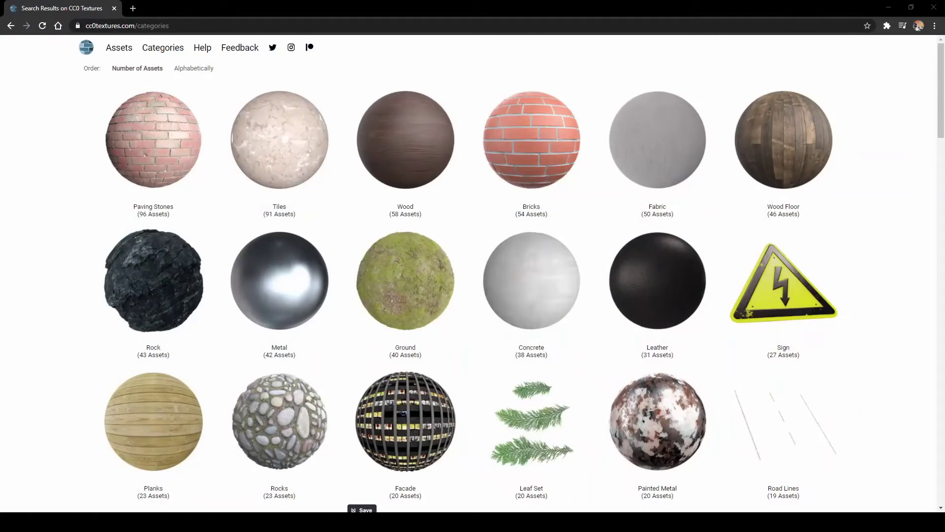
Switch to the CC0 Textures website in the browser and open the dark blue-black rock texture in the Rock category.
{"action": "scroll", "coordinate": [180, 222], "scroll_direction": "down", "scroll_amount": 1}
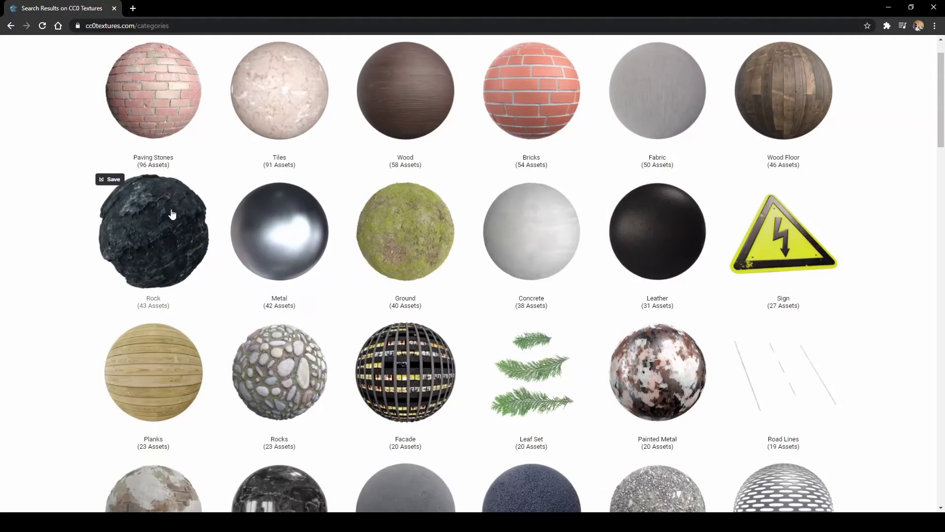
{"action": "scroll", "coordinate": [117, 92], "scroll_direction": "up", "scroll_amount": 1}
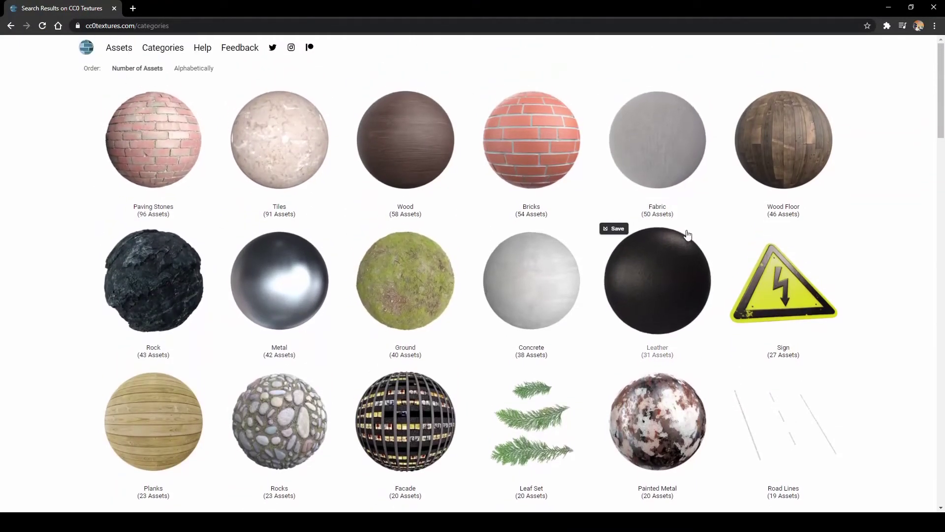
{"action": "left_click", "coordinate": [201, 286]}
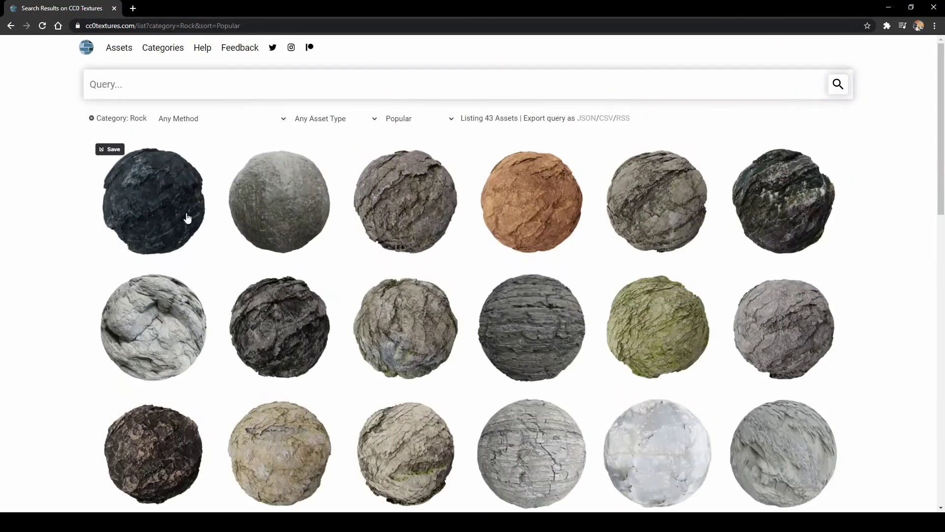
{"action": "left_click", "coordinate": [112, 223]}
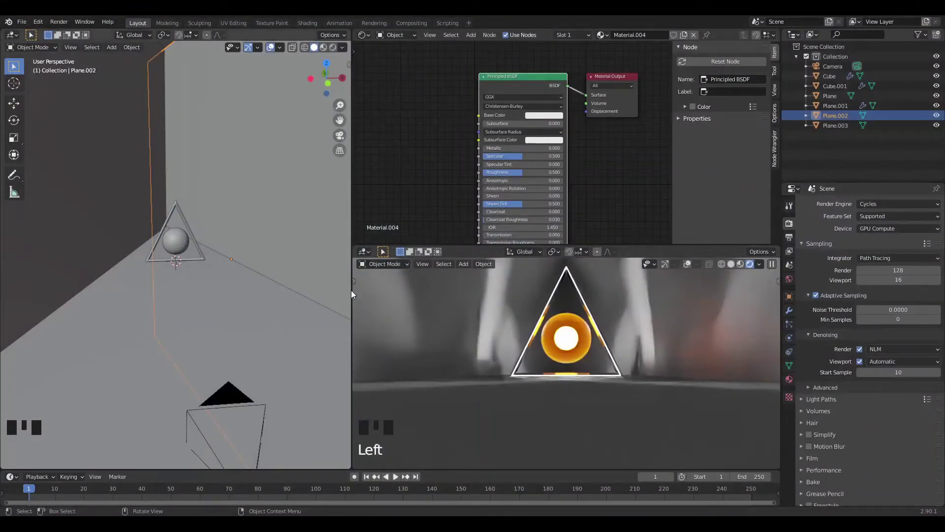
Switch back to Blender and load the rock texture maps onto the wall's Principled BSDF with Node Wrangler's Principled Texture Setup.
{"action": "left_click", "coordinate": [513, 85]}
{"action": "left_click", "coordinate": [38, 22]}
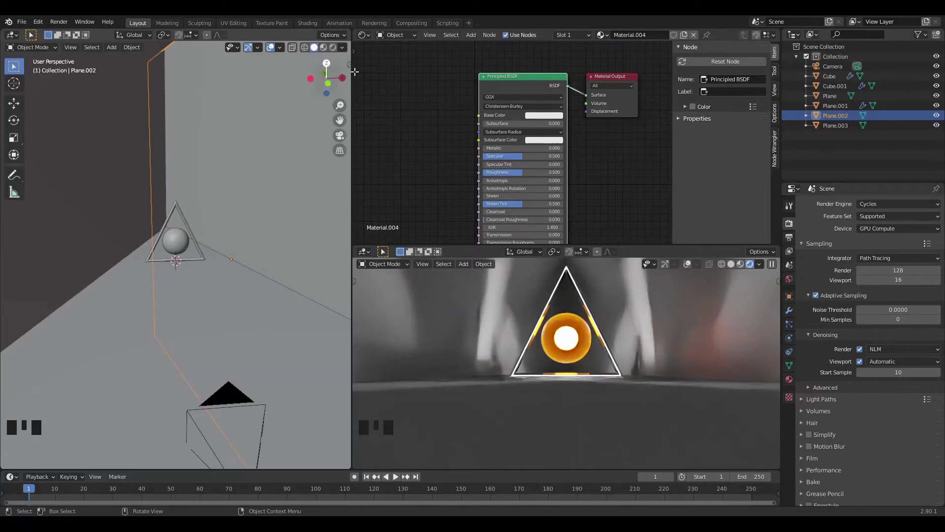
{"action": "left_click", "coordinate": [490, 76]}
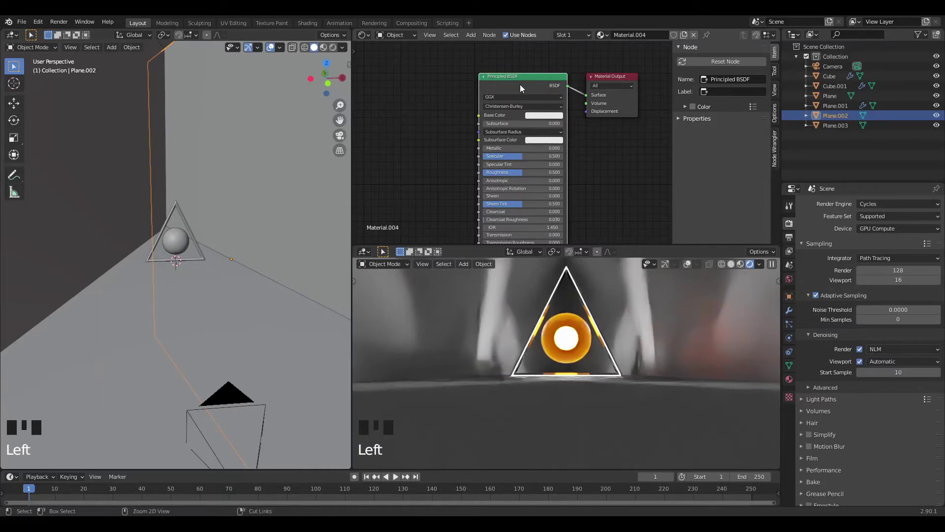
{"action": "key", "text": "ctrl+shift+t"}
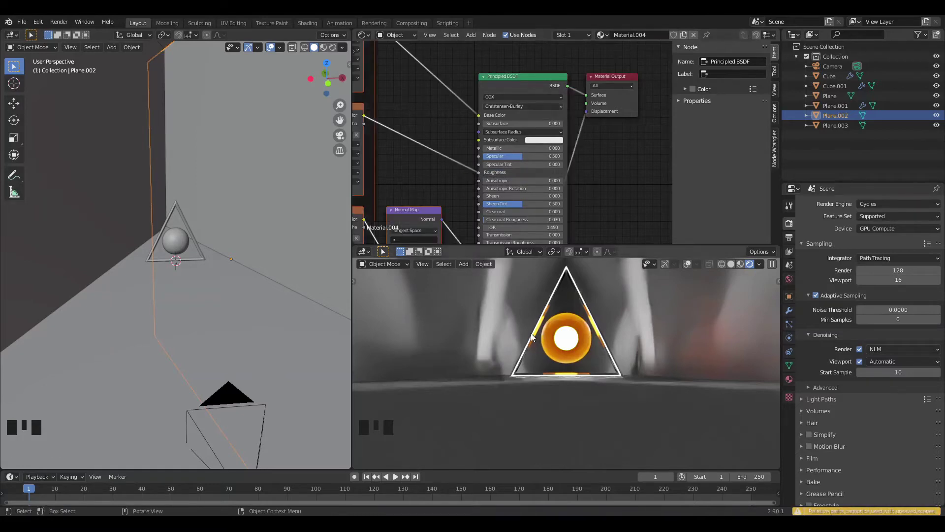
{"action": "scroll", "coordinate": [475, 160], "scroll_direction": "down", "scroll_amount": 3}
{"action": "scroll", "coordinate": [474, 160], "scroll_direction": "down", "scroll_amount": 4}
{"action": "middle_click_drag", "start_coordinate": [475, 156], "coordinate": [571, 137]}
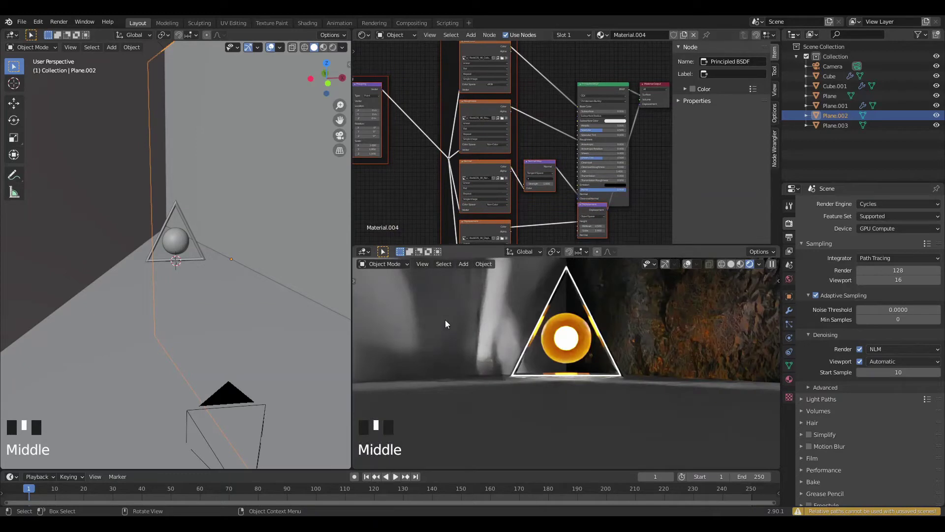
Link the rock material of Plane.002 to the other wall plane, Plane.003.
{"action": "left_click", "coordinate": [75, 193]}
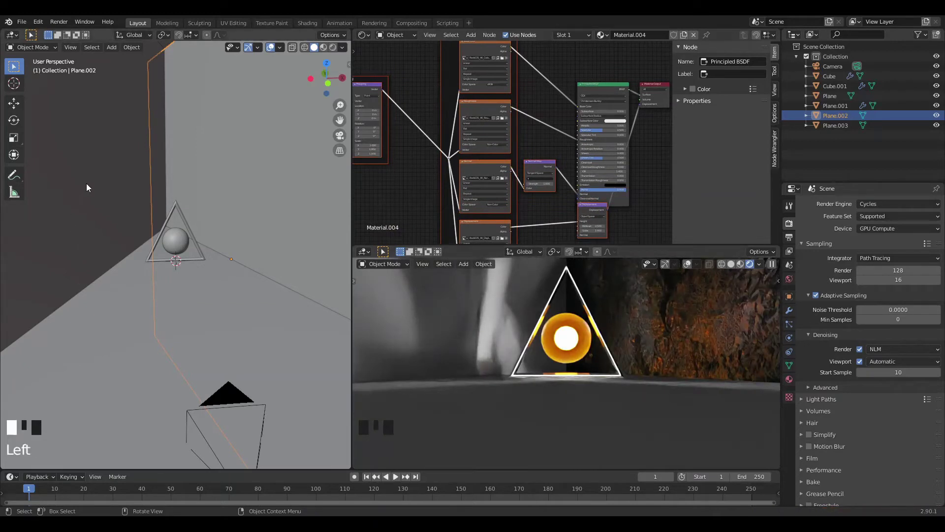
{"action": "left_click", "coordinate": [271, 128], "text": "shift"}
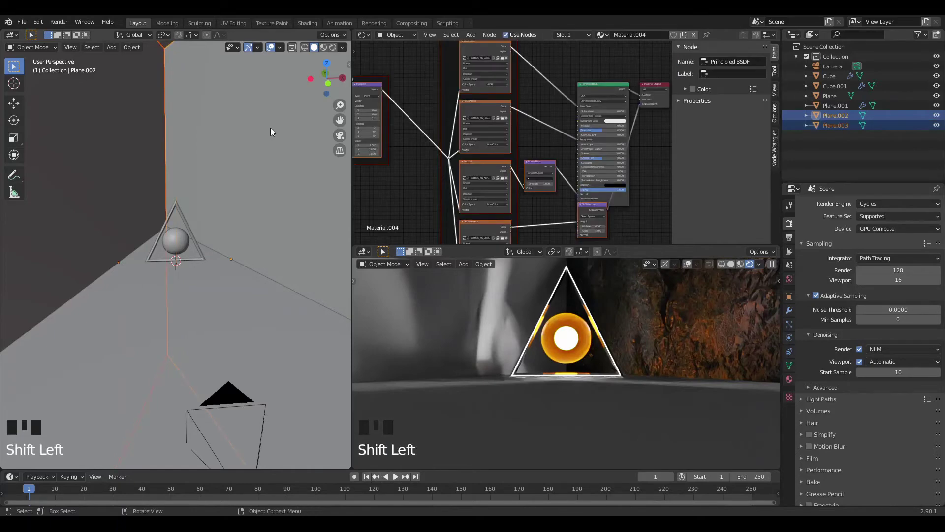
{"action": "key", "text": "ctrl+l"}
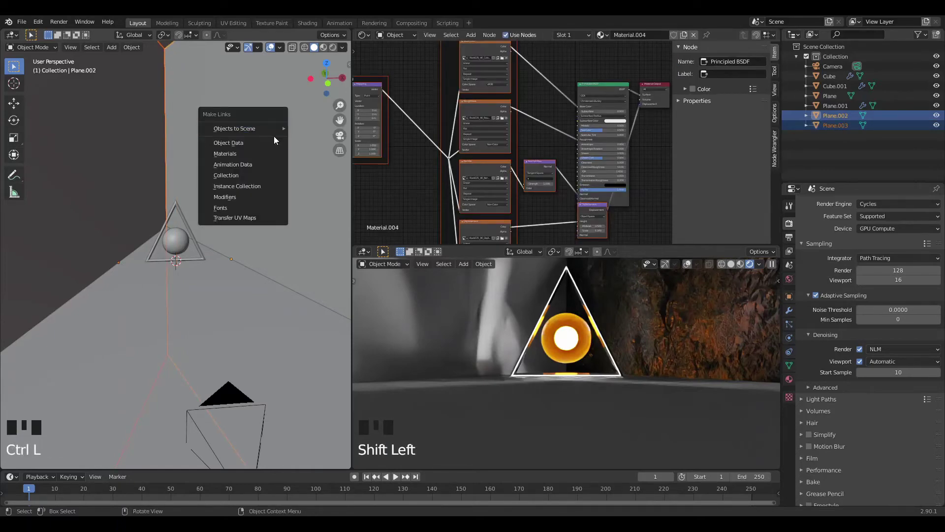
{"action": "left_click", "coordinate": [256, 154]}
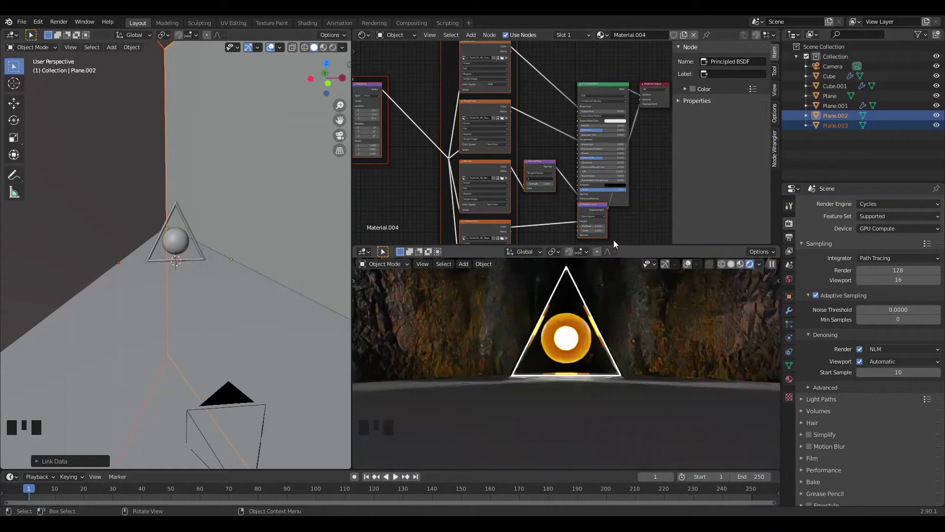
{"action": "left_click", "coordinate": [630, 215]}
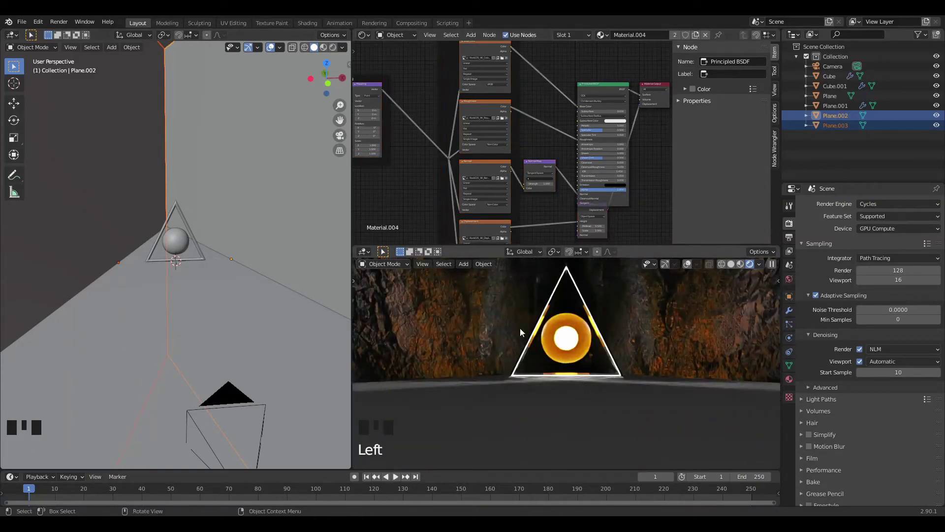
Select the floor plane and give it a new material.
{"action": "left_click", "coordinate": [555, 406]}
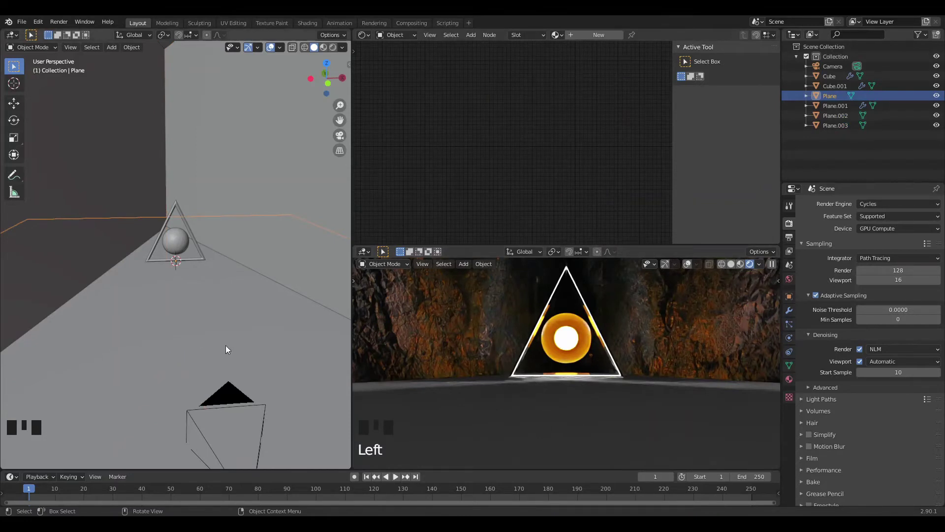
{"action": "scroll", "coordinate": [189, 373], "scroll_direction": "down", "scroll_amount": 2}
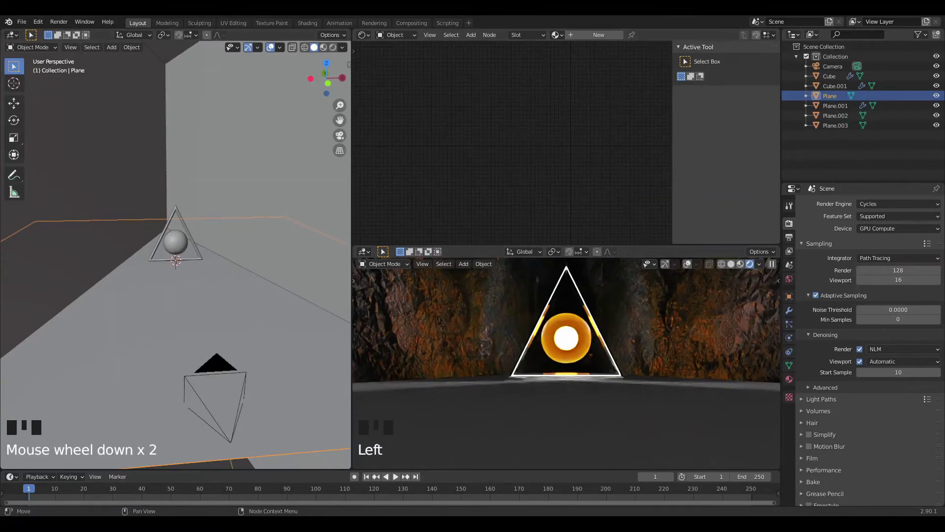
{"action": "left_click", "coordinate": [587, 35]}
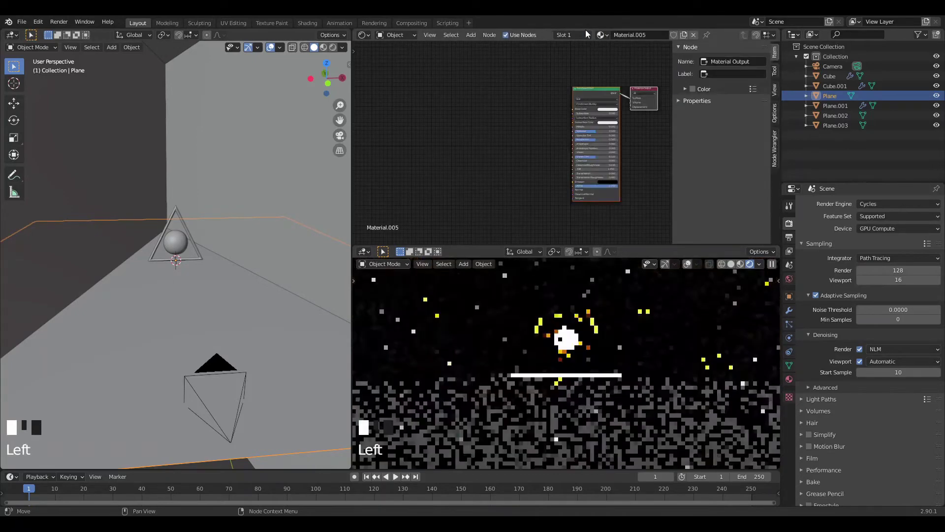
{"action": "scroll", "coordinate": [582, 163], "scroll_direction": "up", "scroll_amount": 6}
{"action": "middle_click_drag", "start_coordinate": [582, 164], "coordinate": [528, 121]}
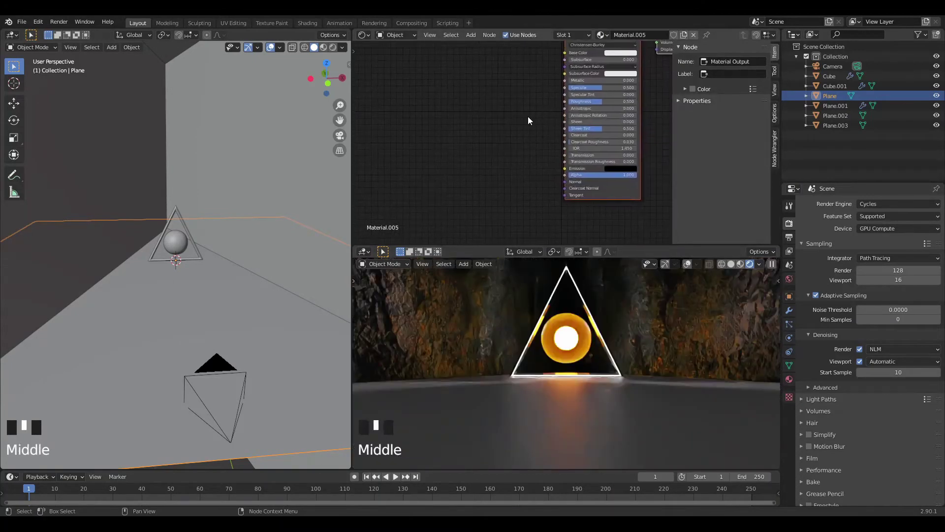
Add a ColorRamp node to the floor material and connect its Color output to the Principled BSDF's Normal input.
{"action": "key", "text": "shift+a"}
{"action": "left_click", "coordinate": [535, 110]}
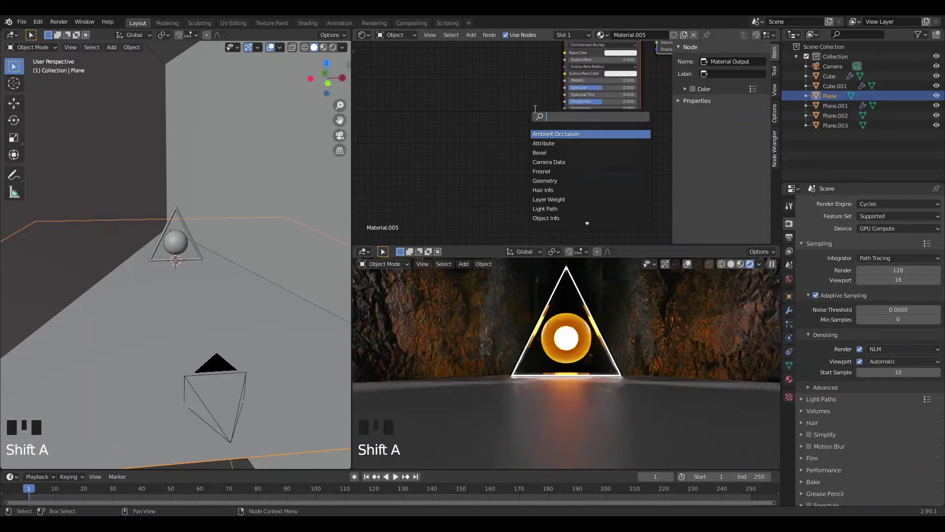
{"action": "type", "text": "colo"}
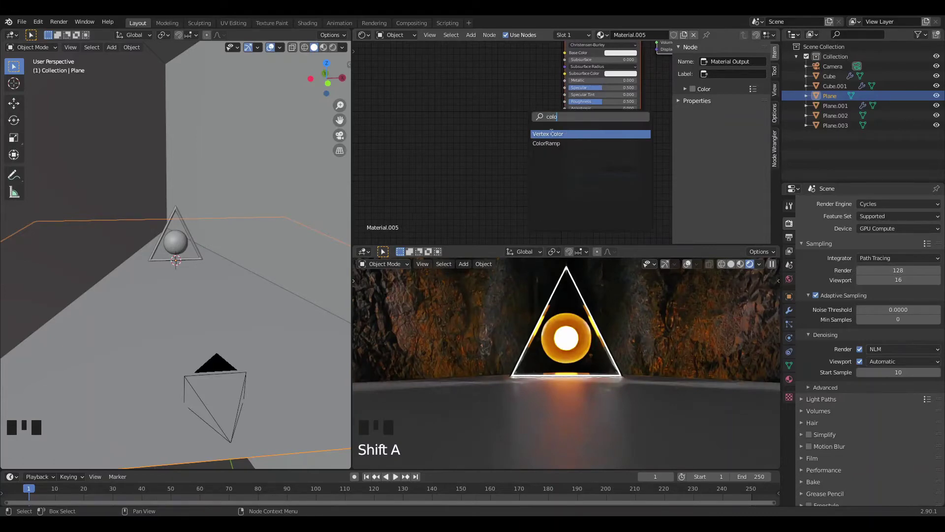
{"action": "left_click", "coordinate": [555, 144]}
{"action": "left_click", "coordinate": [488, 155]}
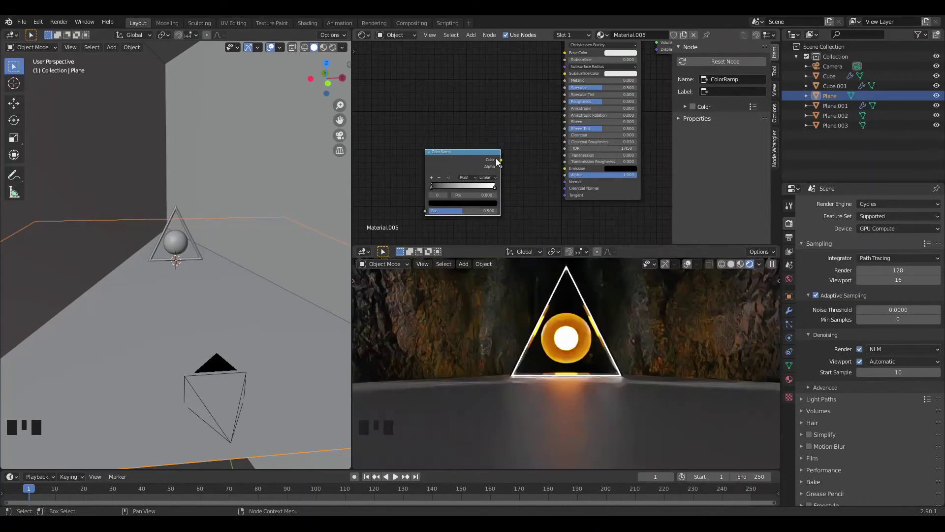
{"action": "left_click_drag", "start_coordinate": [512, 167], "coordinate": [565, 180]}
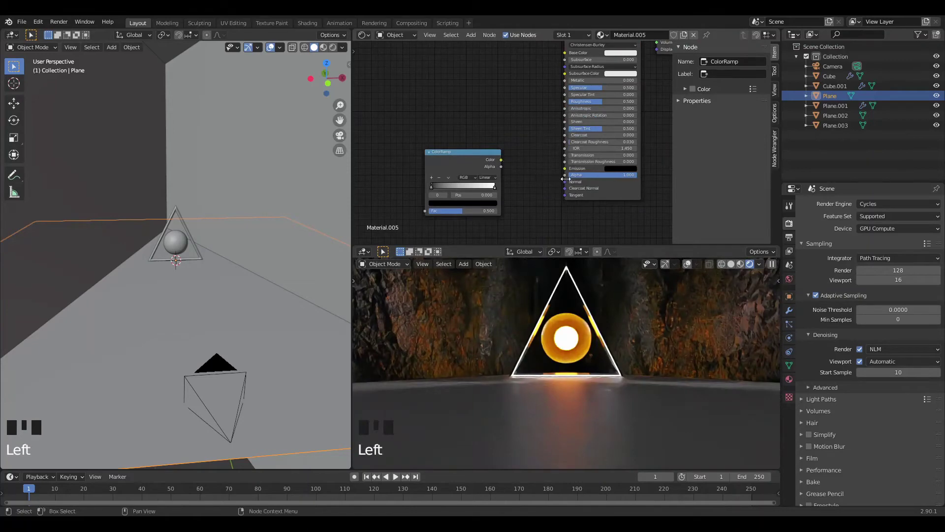
{"action": "mouse_move", "coordinate": [502, 160]}
{"action": "left_mouse_down"}
{"action": "mouse_move", "coordinate": [566, 185]}
{"action": "mouse_move", "coordinate": [516, 159]}
{"action": "left_mouse_up"}
Insert a Bump node between the ColorRamp and the Principled BSDF, with the ramp's Color feeding the Height input.
{"action": "key", "text": "shift+a"}
{"action": "type", "text": "bump"}
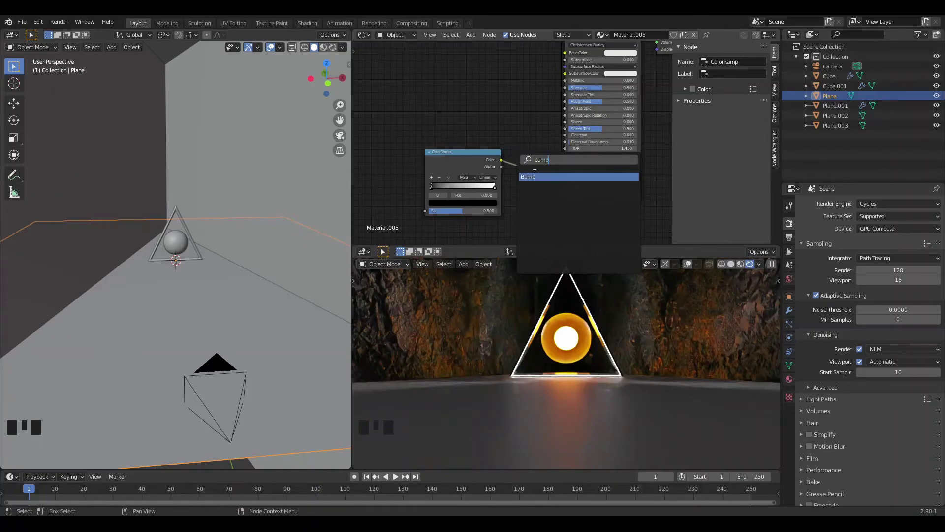
{"action": "key", "text": "Return"}
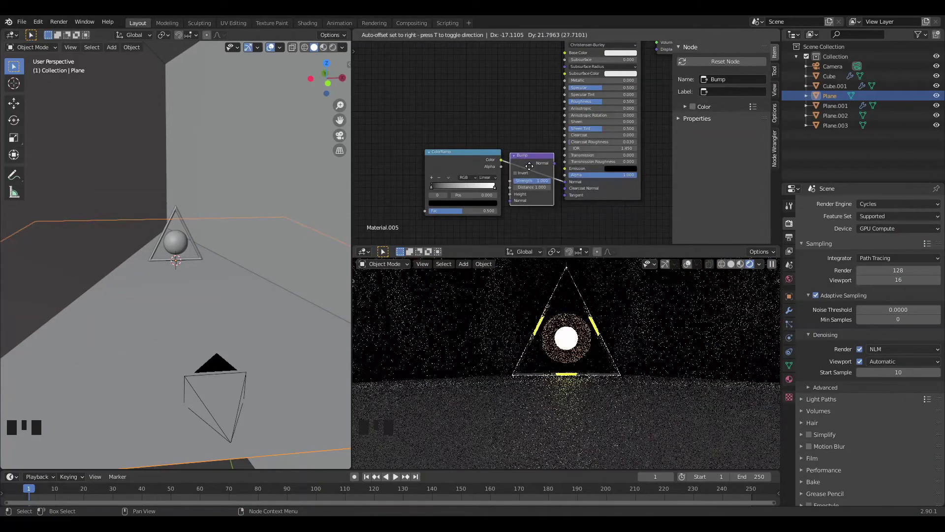
{"action": "left_click", "coordinate": [513, 182]}
{"action": "left_click_drag", "start_coordinate": [527, 188], "coordinate": [526, 182]}
{"action": "middle_click_drag", "start_coordinate": [458, 163], "coordinate": [479, 164]}
{"action": "left_click", "coordinate": [500, 165]}
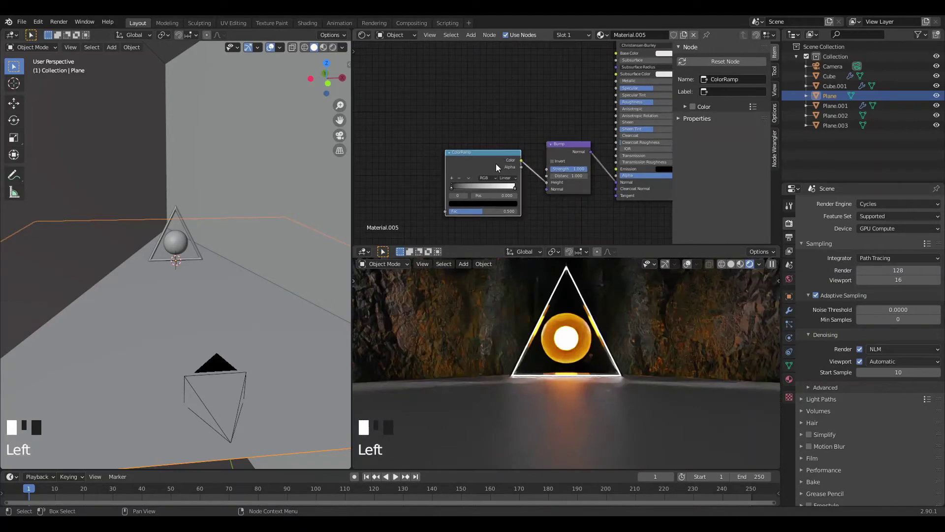
Add a Noise Texture node to the floor material and connect its Color output to the ColorRamp's Fac input.
{"action": "key", "text": "shift+a"}
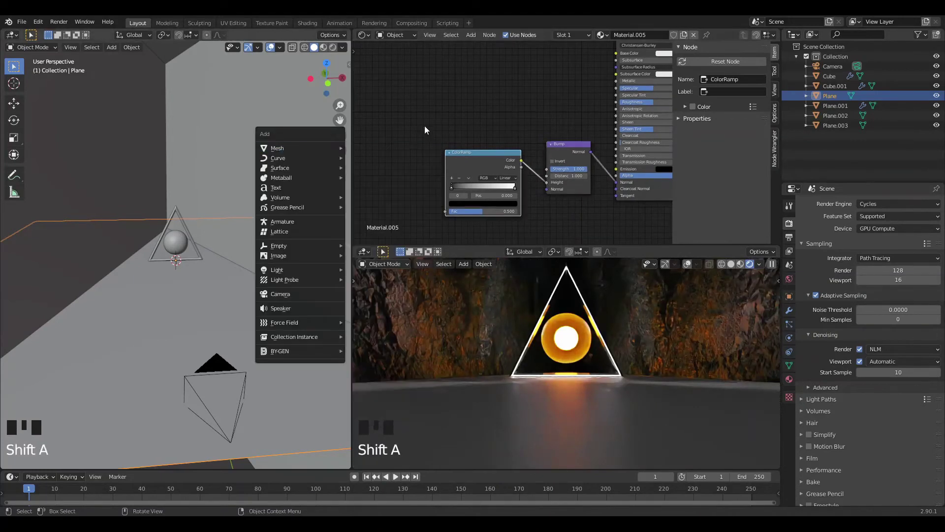
{"action": "key", "text": "shift+a"}
{"action": "left_click", "coordinate": [413, 128]}
{"action": "type", "text": "noi"}
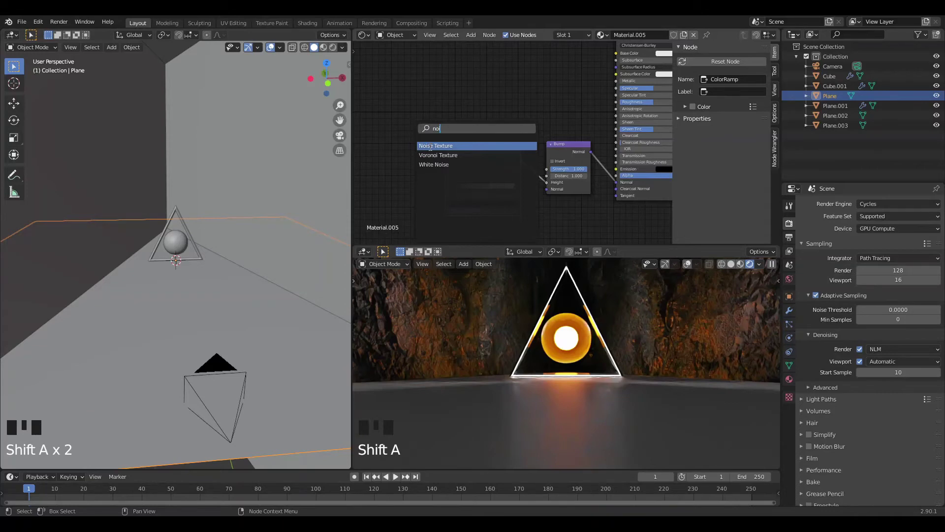
{"action": "left_click", "coordinate": [431, 146]}
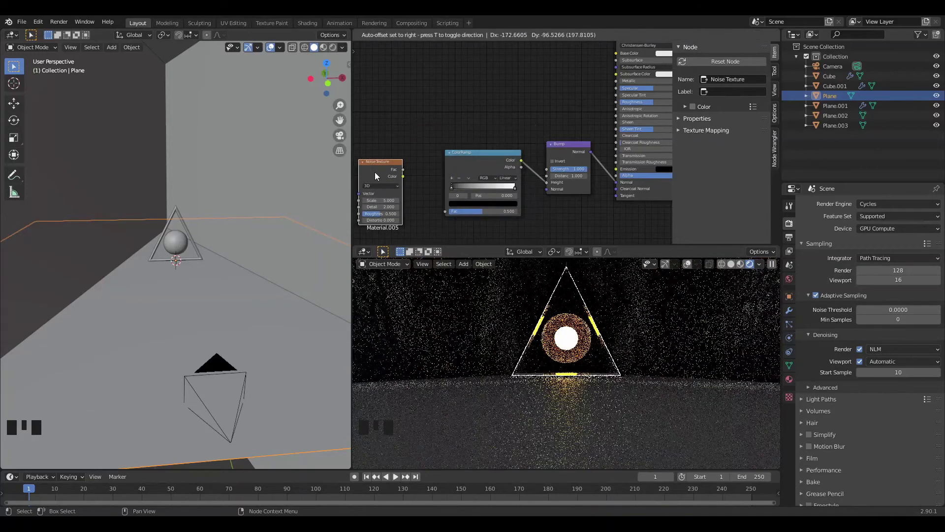
{"action": "left_click", "coordinate": [422, 161]}
{"action": "left_click_drag", "start_coordinate": [405, 176], "coordinate": [434, 213]}
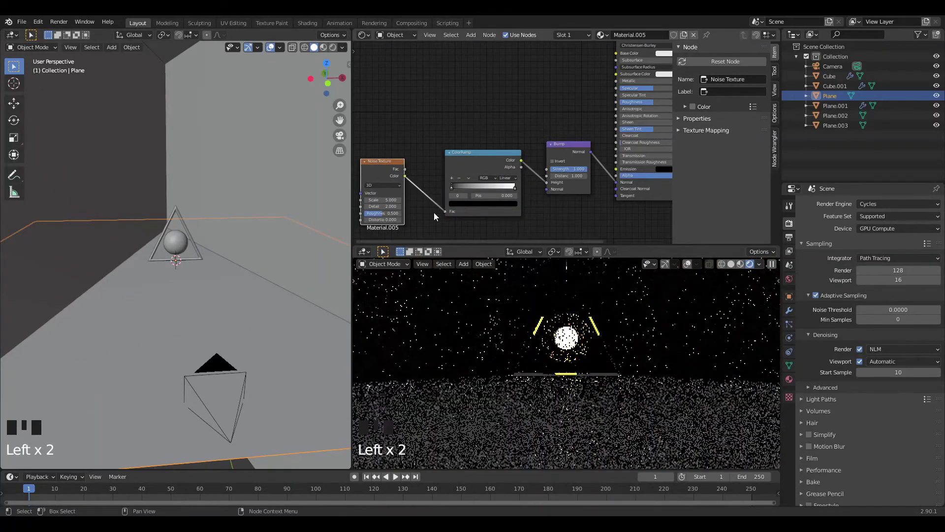
Set the Noise Texture's scale to 36.200 and show the scene viewport in Material Preview shading.
{"action": "left_click_drag", "start_coordinate": [382, 200], "coordinate": [410, 200]}
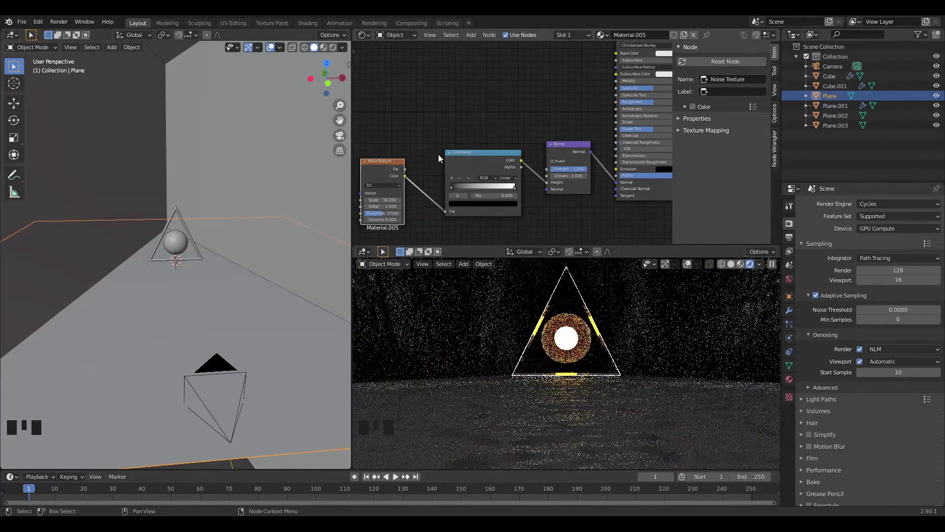
{"action": "key", "text": "z"}
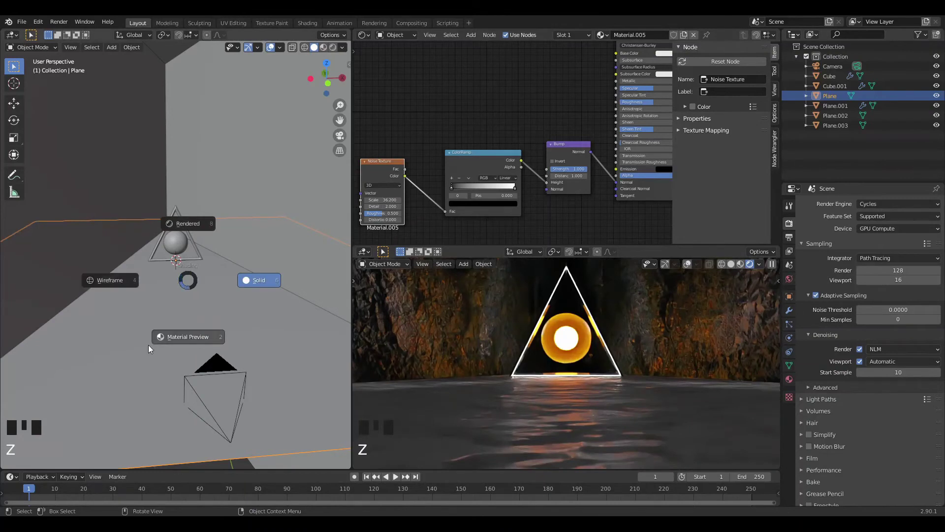
{"action": "left_click", "coordinate": [170, 330]}
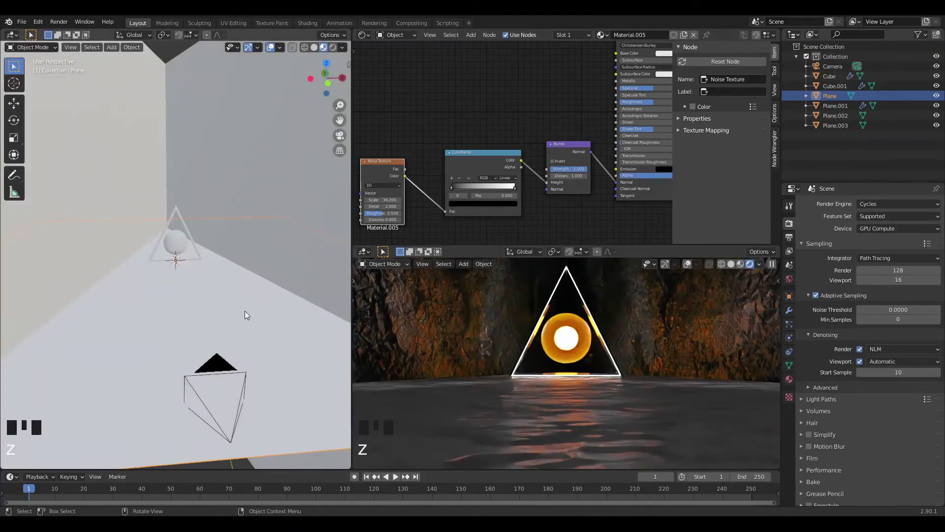
Narrow the floor ColorRamp's gradient with the black stop at about 0.516 and the white stop just beyond it, and enable Invert on the Bump node.
{"action": "middle_click_drag", "start_coordinate": [254, 263], "coordinate": [241, 212], "text": "shift"}
{"action": "scroll", "coordinate": [241, 226], "scroll_direction": "up", "scroll_amount": 3}
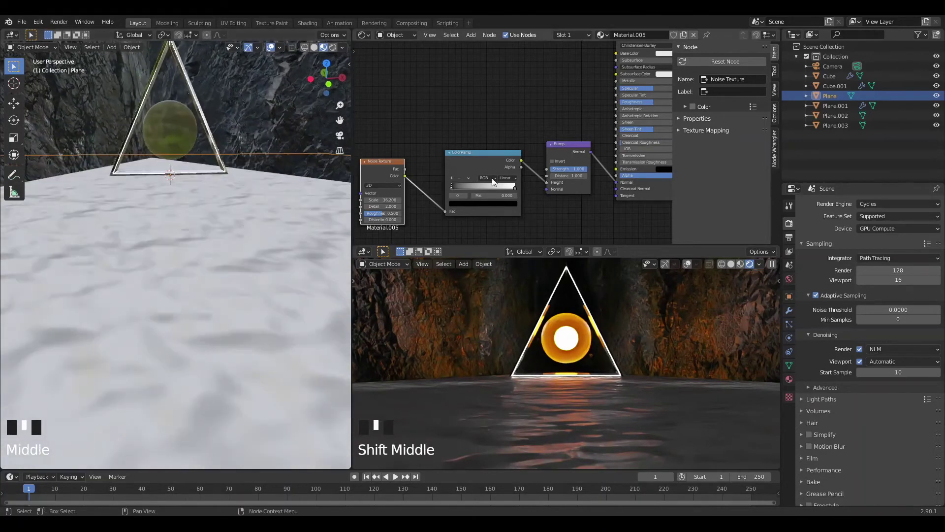
{"action": "left_click_drag", "start_coordinate": [452, 188], "coordinate": [477, 188]}
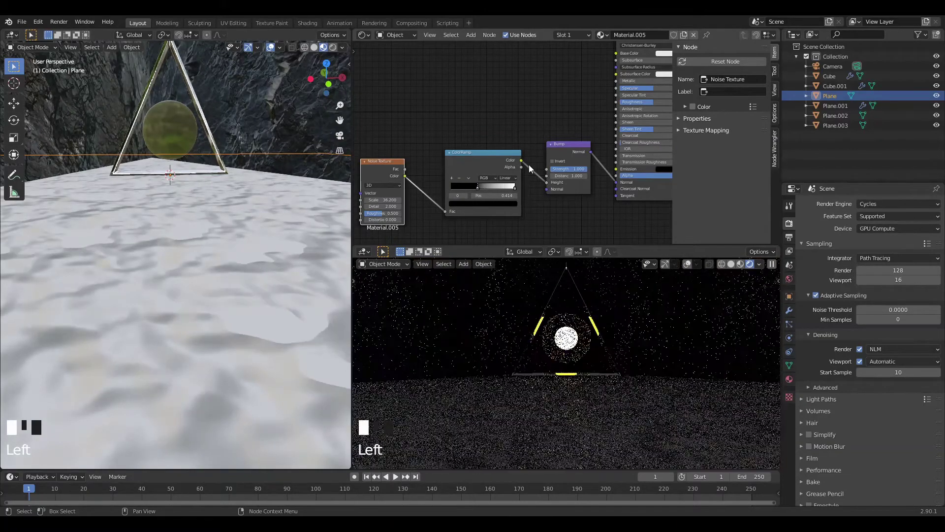
{"action": "left_click", "coordinate": [549, 157]}
{"action": "left_click", "coordinate": [552, 161]}
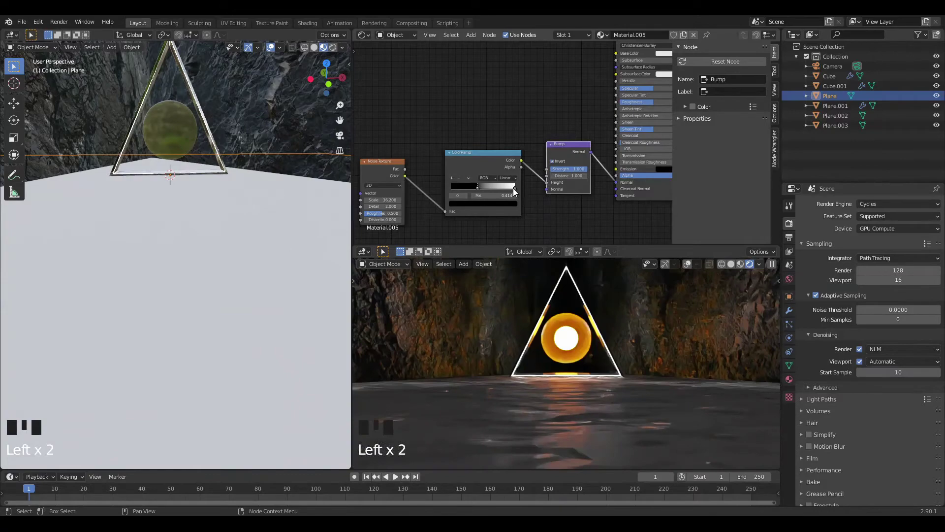
{"action": "left_click_drag", "start_coordinate": [515, 188], "coordinate": [486, 190]}
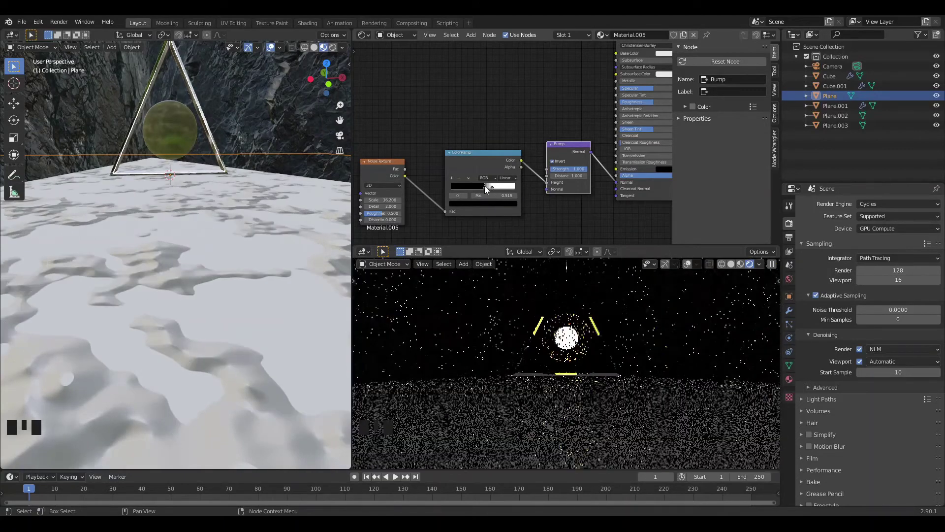
Connect the ColorRamp's Color output to the Principled BSDF's Roughness and widen the gradient, with the black stop at 0.505 and white at the end.
{"action": "middle_click_drag", "start_coordinate": [522, 149], "coordinate": [498, 178]}
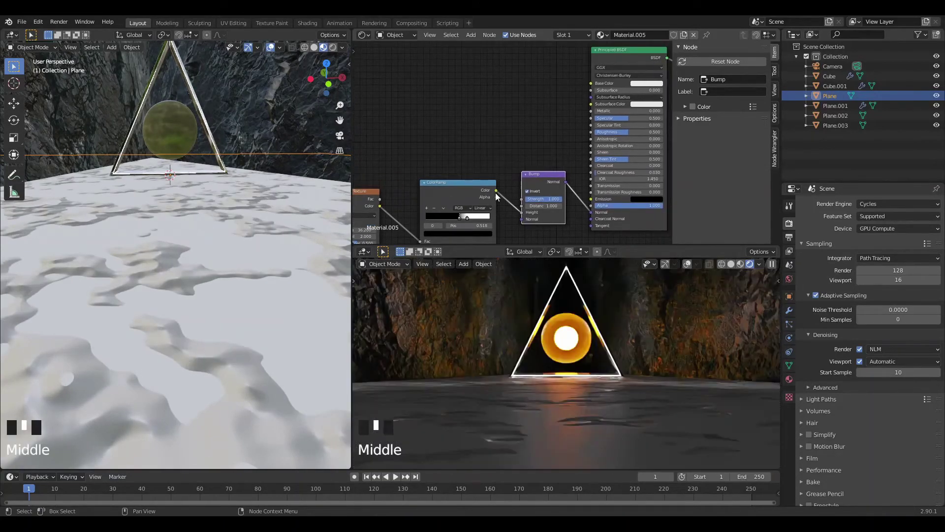
{"action": "left_click_drag", "start_coordinate": [497, 191], "coordinate": [534, 165]}
{"action": "left_click_drag", "start_coordinate": [586, 135], "coordinate": [588, 134]}
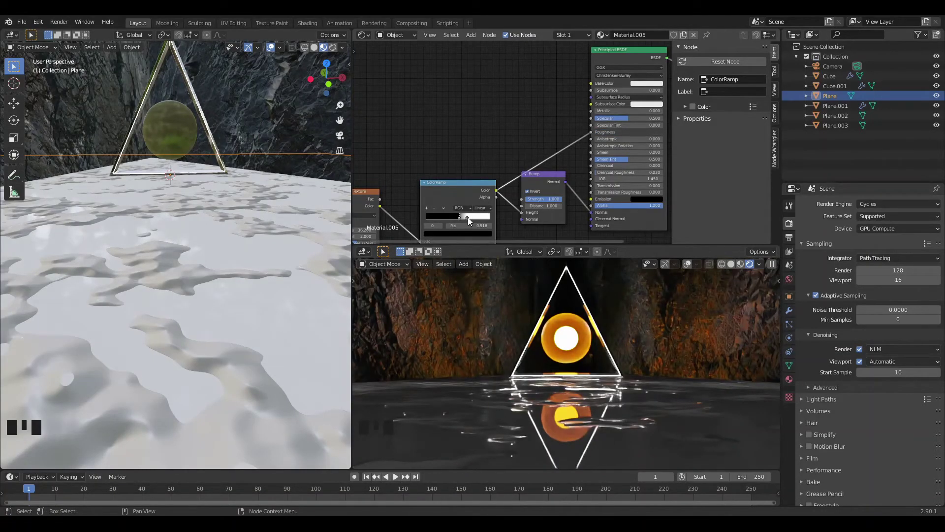
{"action": "mouse_move", "coordinate": [468, 217]}
{"action": "left_mouse_down"}
{"action": "mouse_move", "coordinate": [506, 217]}
{"action": "mouse_move", "coordinate": [462, 217]}
{"action": "left_mouse_up"}
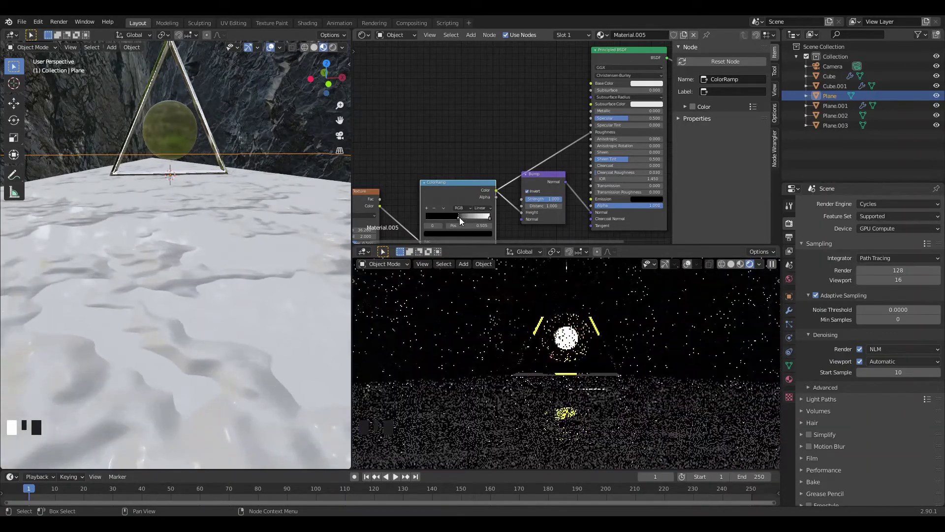
Duplicate the ColorRamp above the original and wire the copy between the Noise Texture and the Principled BSDF's Base Color.
{"action": "middle_click_drag", "start_coordinate": [486, 126], "coordinate": [477, 78]}
{"action": "scroll", "coordinate": [474, 81], "scroll_direction": "down", "scroll_amount": 5}
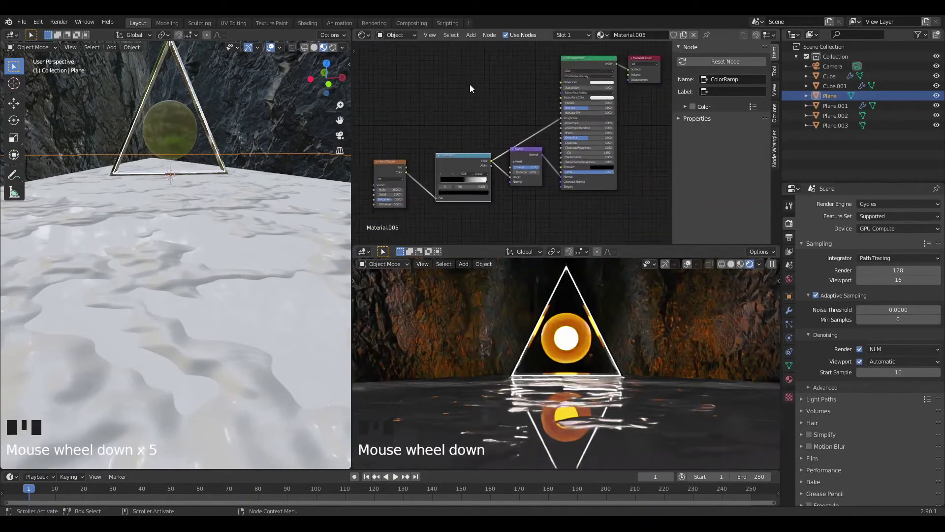
{"action": "left_click", "coordinate": [459, 158]}
{"action": "key", "text": "shift+d"}
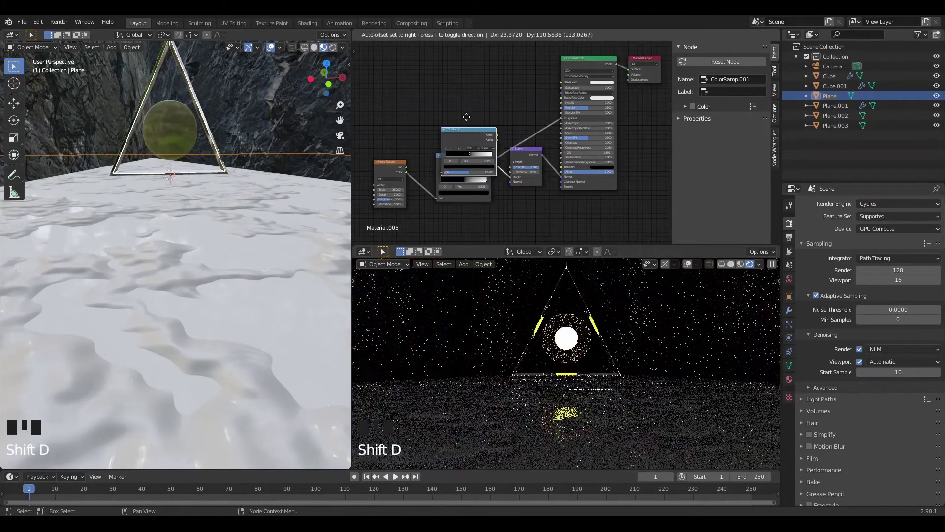
{"action": "left_click", "coordinate": [460, 101]}
{"action": "left_click_drag", "start_coordinate": [407, 175], "coordinate": [437, 143]}
{"action": "left_click", "coordinate": [492, 104]}
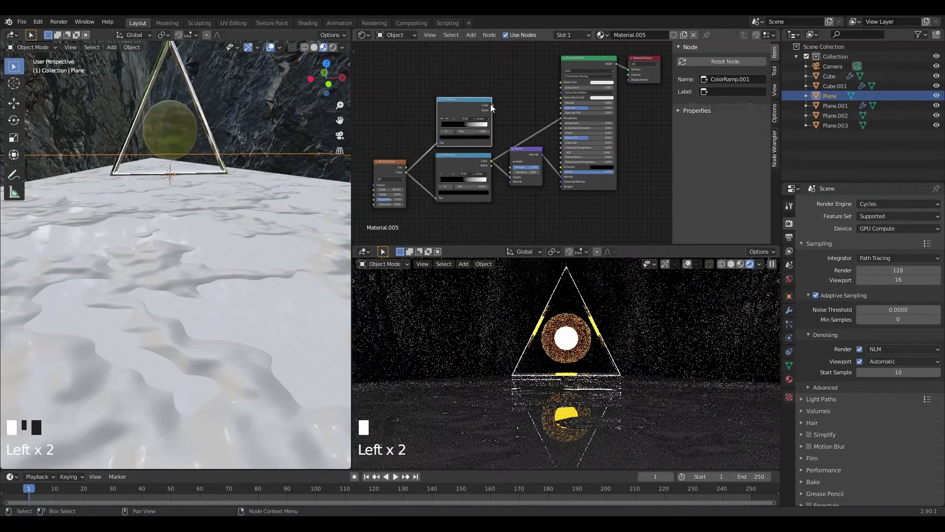
{"action": "left_click_drag", "start_coordinate": [491, 105], "coordinate": [561, 82]}
Flip the color ramp that feeds the floor material's Base Color.
{"action": "scroll", "coordinate": [500, 117], "scroll_direction": "up", "scroll_amount": 4}
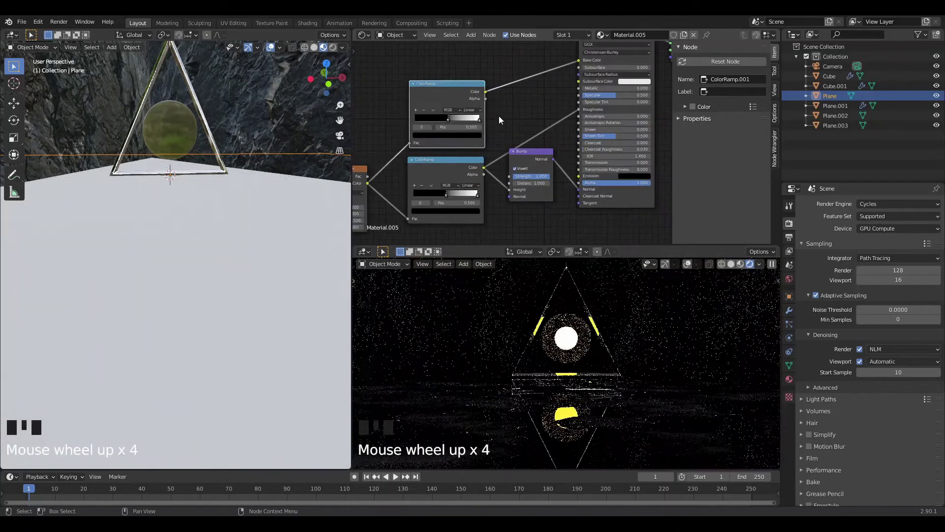
{"action": "middle_click_drag", "start_coordinate": [498, 116], "coordinate": [443, 115]}
{"action": "left_click", "coordinate": [452, 114]}
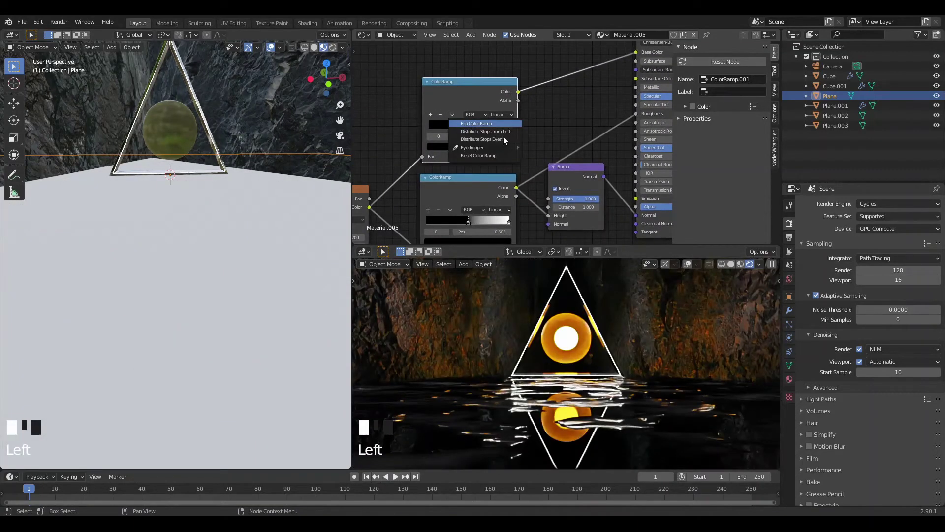
{"action": "left_click", "coordinate": [470, 124]}
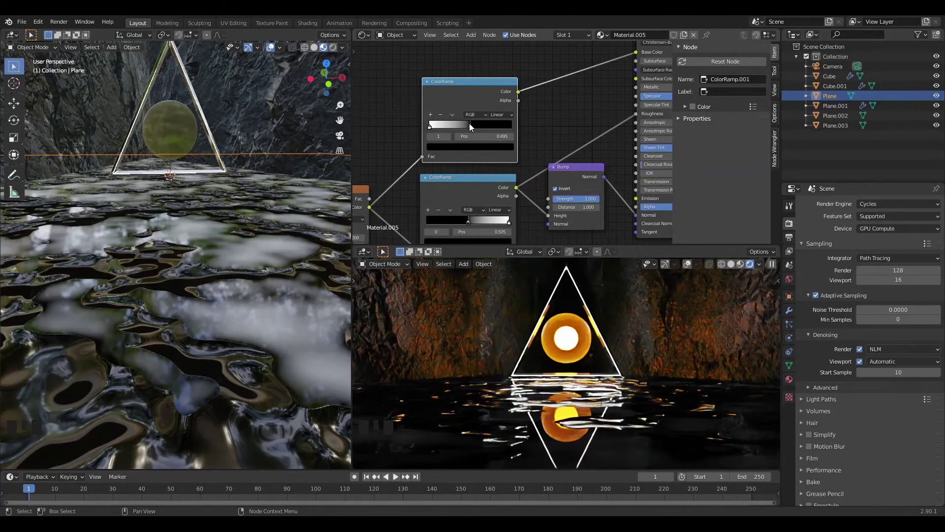
Check the floor reflections in the rendered camera view and show the scene viewport in Solid shading.
{"action": "scroll", "coordinate": [575, 303], "scroll_direction": "down", "scroll_amount": 2}
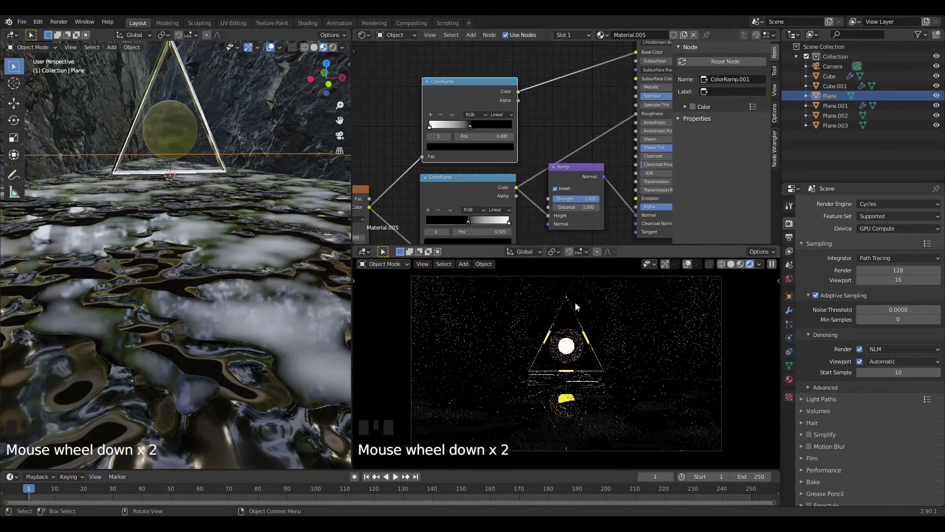
{"action": "scroll", "coordinate": [589, 406], "scroll_direction": "up", "scroll_amount": 1}
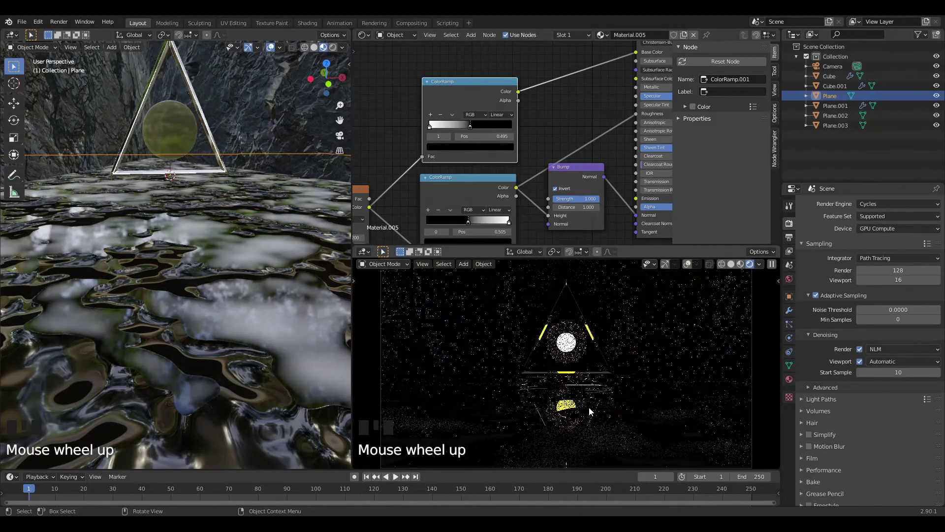
{"action": "scroll", "coordinate": [181, 113], "scroll_direction": "down", "scroll_amount": 1}
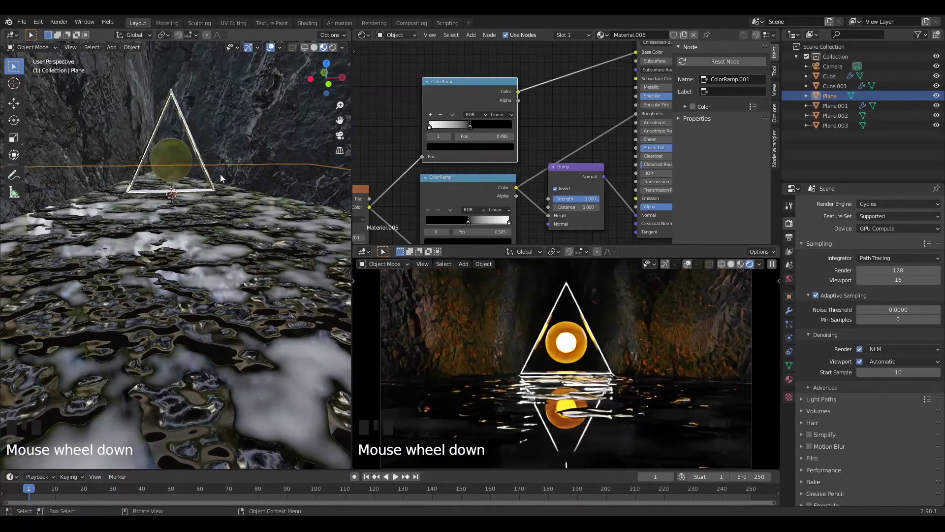
{"action": "key", "text": "z"}
{"action": "left_click", "coordinate": [278, 182]}
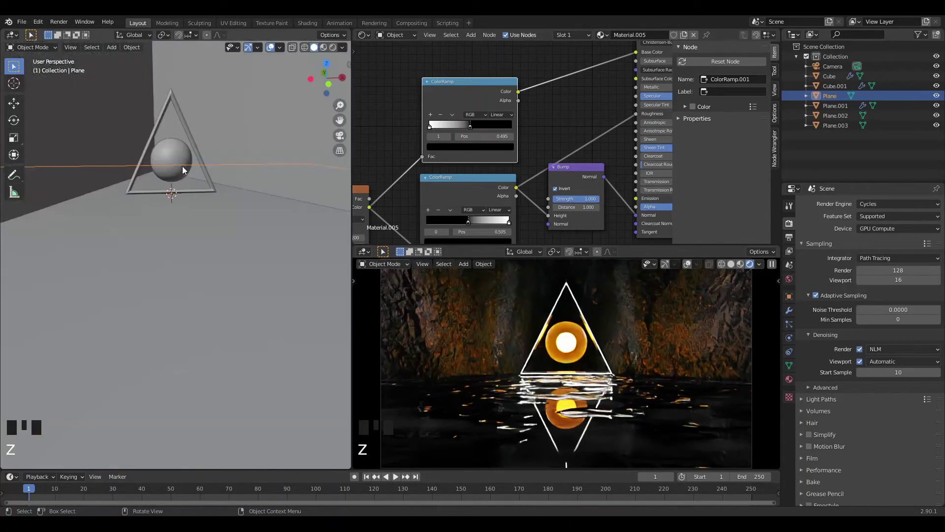
Select the inner light object Cube.001 inside the glass sphere and show the scene viewport through the camera.
{"action": "middle_click_drag", "start_coordinate": [182, 167], "coordinate": [170, 162]}
{"action": "scroll", "coordinate": [174, 153], "scroll_direction": "up", "scroll_amount": 2}
{"action": "scroll", "coordinate": [170, 147], "scroll_direction": "down", "scroll_amount": 3}
{"action": "left_click", "coordinate": [170, 162]}
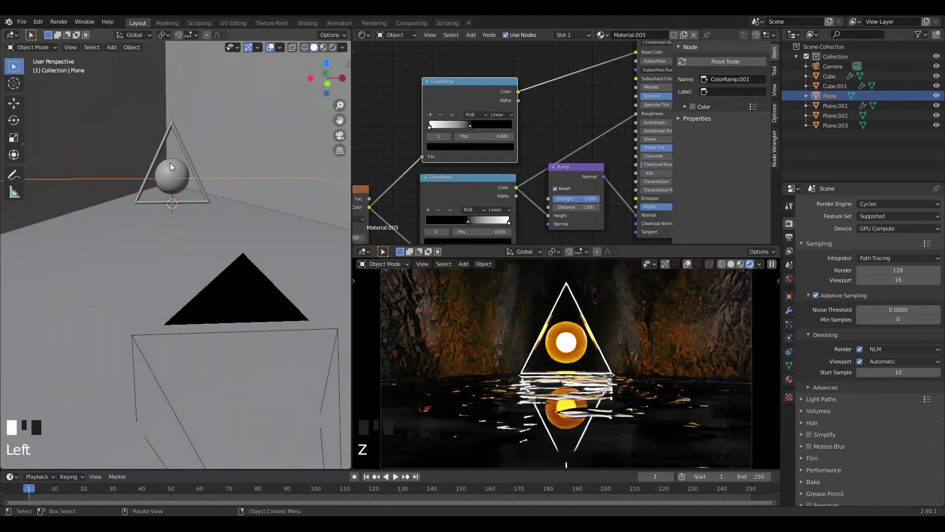
{"action": "left_click", "coordinate": [828, 87]}
{"action": "key", "text": "KP_0"}
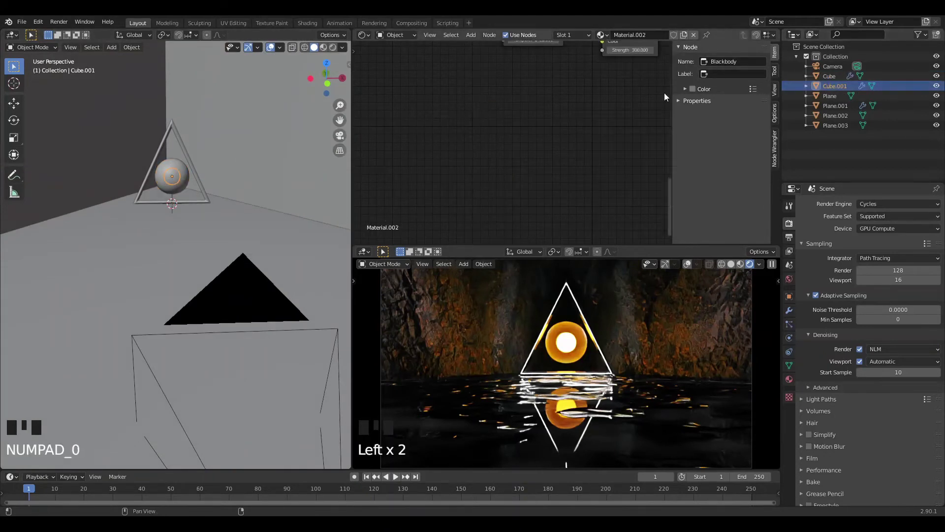
{"action": "key", "text": "KP_1"}
{"action": "scroll", "coordinate": [226, 179], "scroll_direction": "up", "scroll_amount": 2}
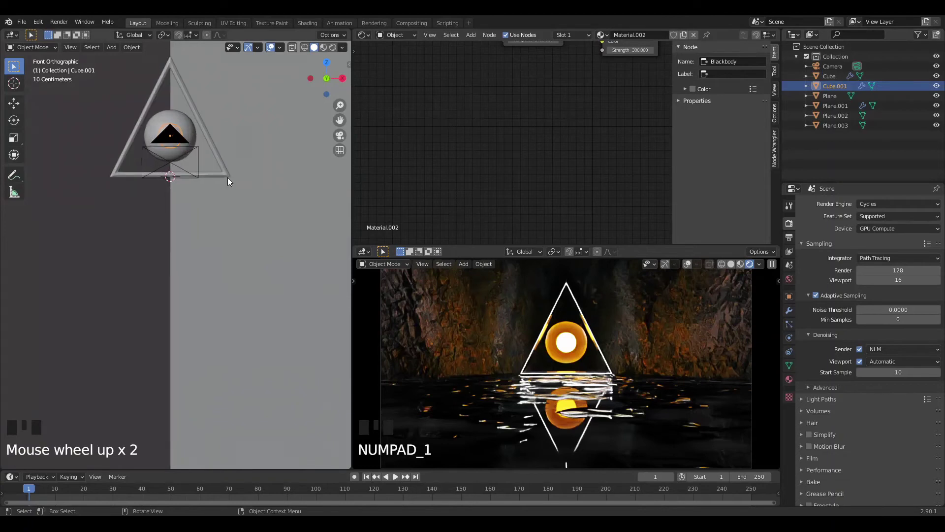
{"action": "middle_click_drag", "start_coordinate": [259, 118], "coordinate": [274, 219], "text": "shift"}
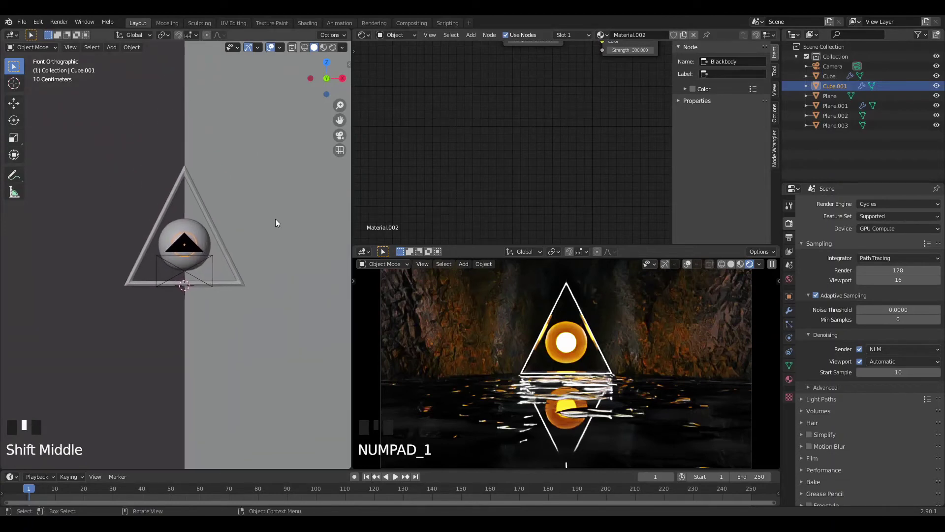
{"action": "key", "text": "KP_0"}
{"action": "scroll", "coordinate": [215, 245], "scroll_direction": "up", "scroll_amount": 1}
{"action": "scroll", "coordinate": [216, 241], "scroll_direction": "up", "scroll_amount": 3}
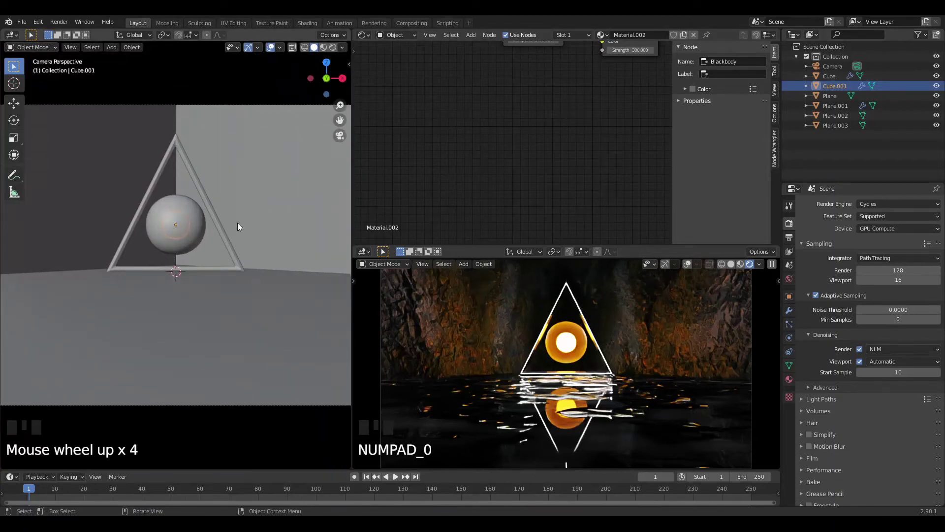
Set the animation's end frame to 90 and insert location keyframes for Cube.001 at frame 1.
{"action": "left_click", "coordinate": [749, 477]}
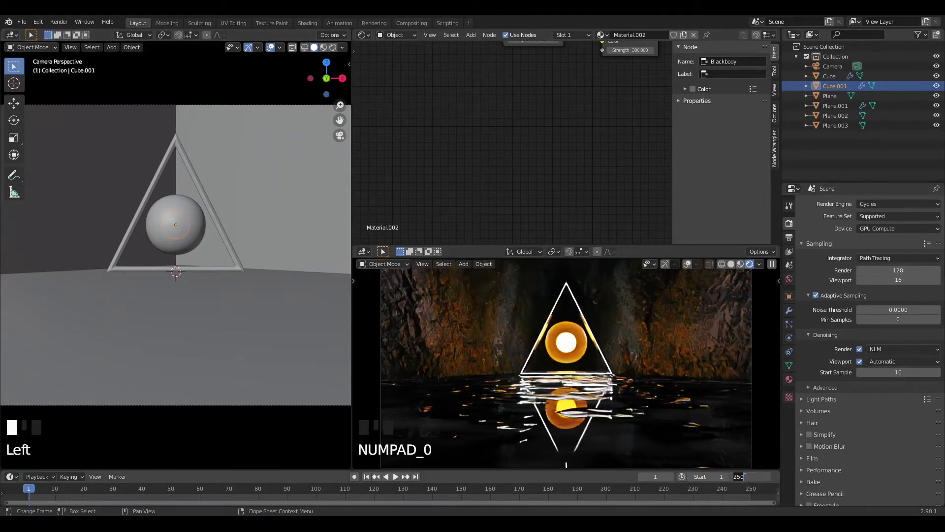
{"action": "left_click", "coordinate": [773, 462]}
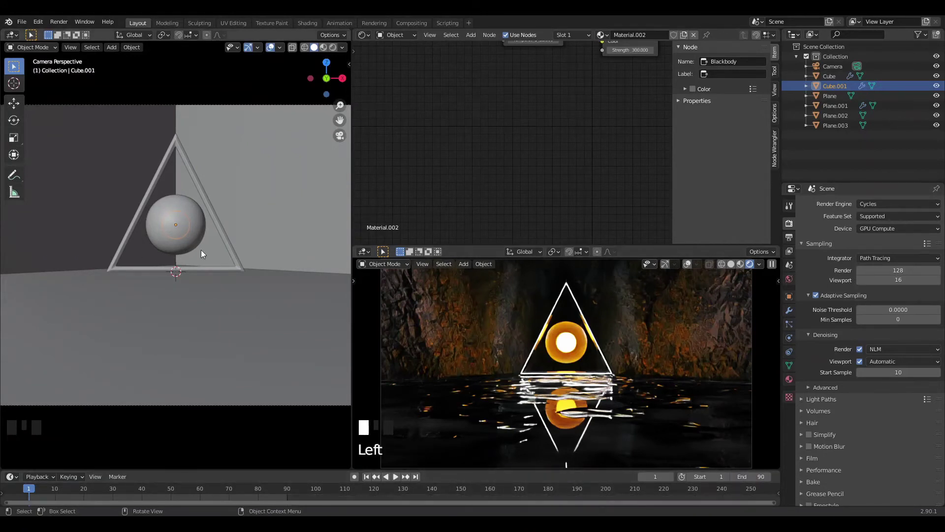
{"action": "key", "text": "n"}
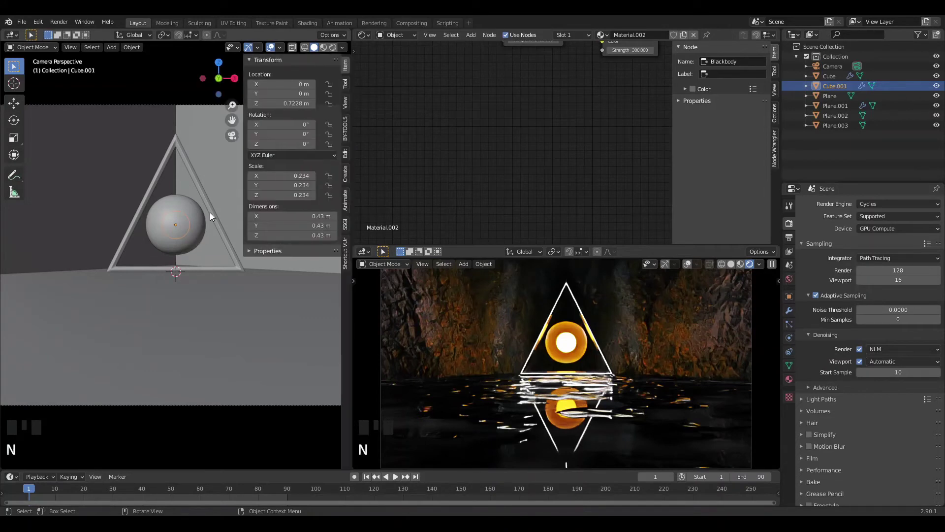
{"action": "right_click", "coordinate": [287, 89]}
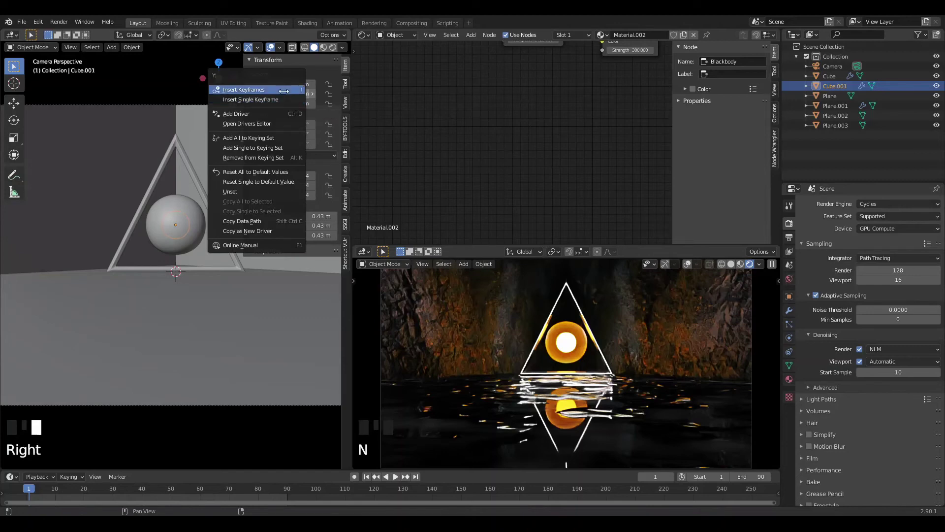
{"action": "left_click", "coordinate": [284, 91]}
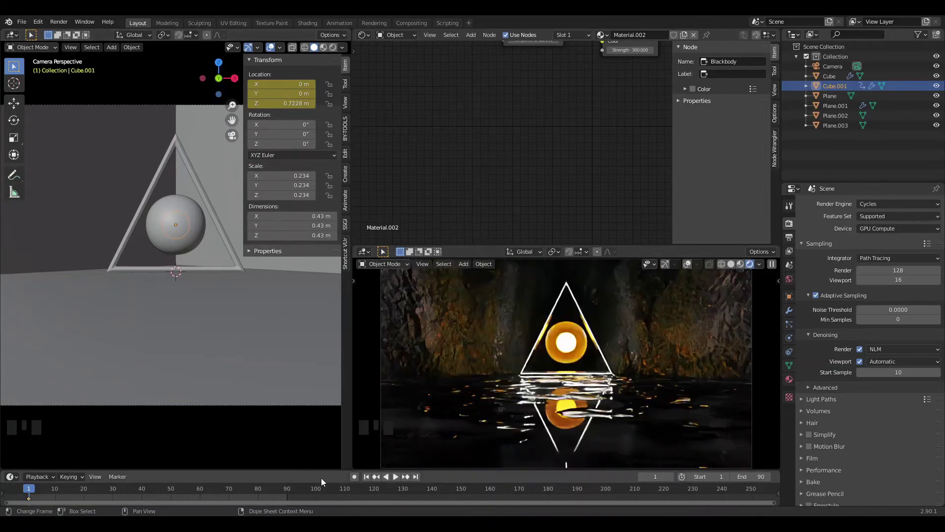
Insert location keyframes for Cube.001 at frame 91, keeping its starting position.
{"action": "left_click", "coordinate": [416, 476]}
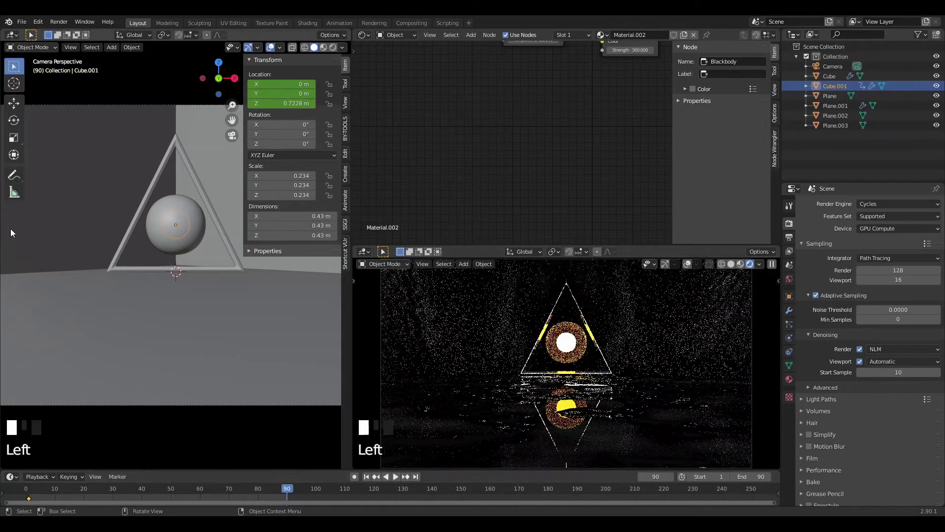
{"action": "key", "text": "Right"}
{"action": "right_click", "coordinate": [286, 93]}
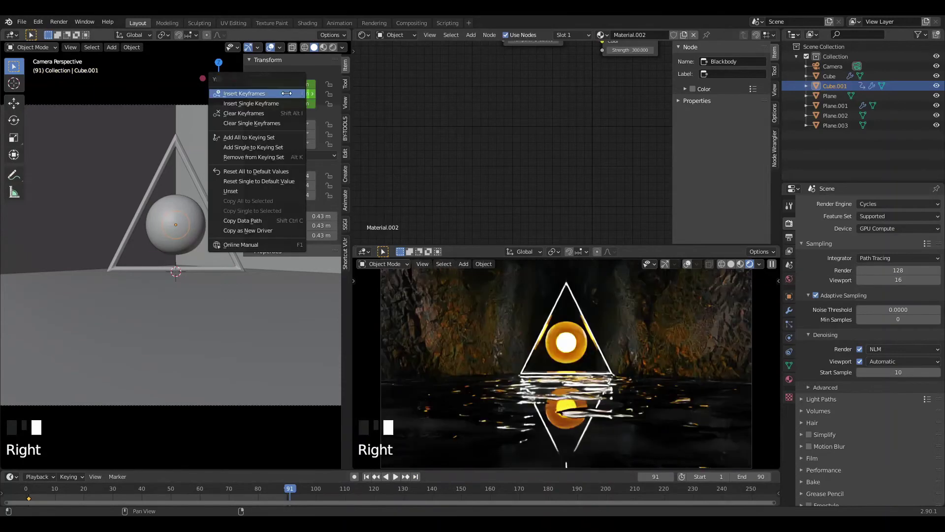
{"action": "left_click", "coordinate": [286, 93]}
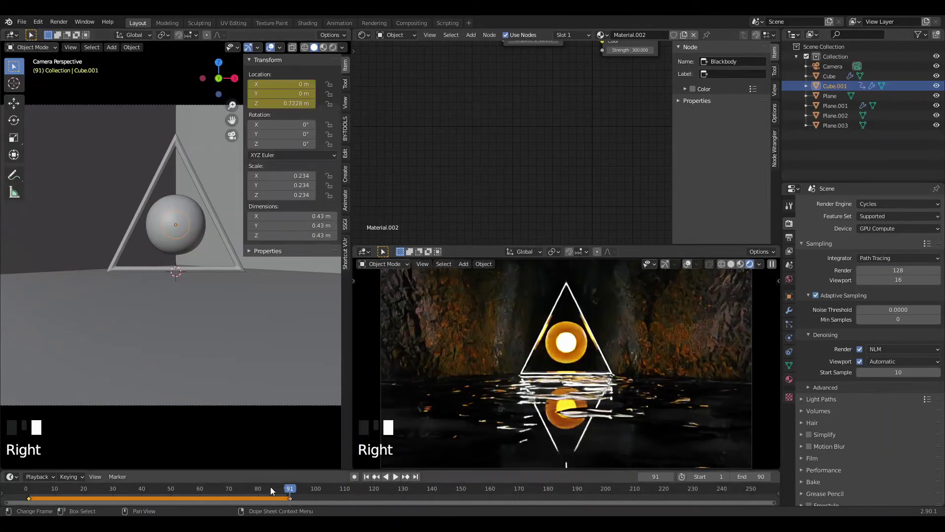
At frame 11, move Cube.001 to about X -0.091 m, Z 0.874 m inside the glass sphere and keyframe its location.
{"action": "left_click_drag", "start_coordinate": [288, 488], "coordinate": [57, 476]}
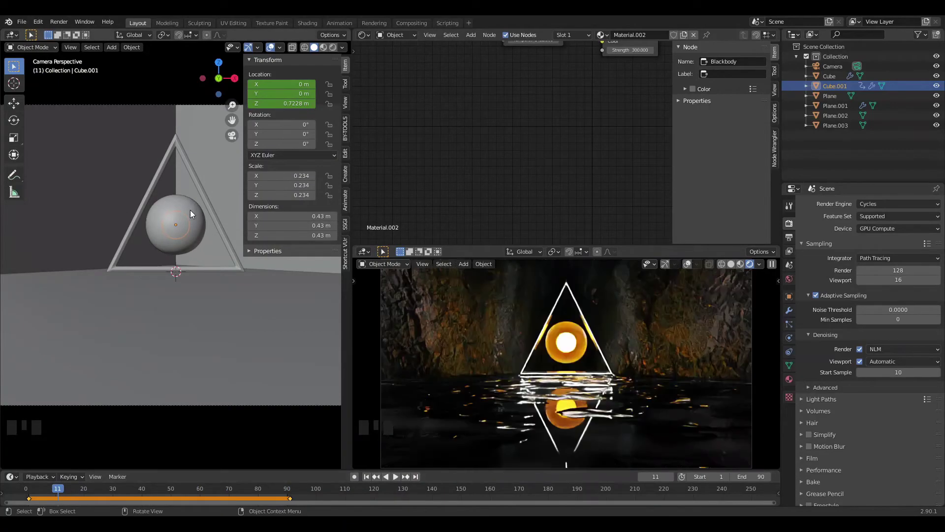
{"action": "key", "text": "g"}
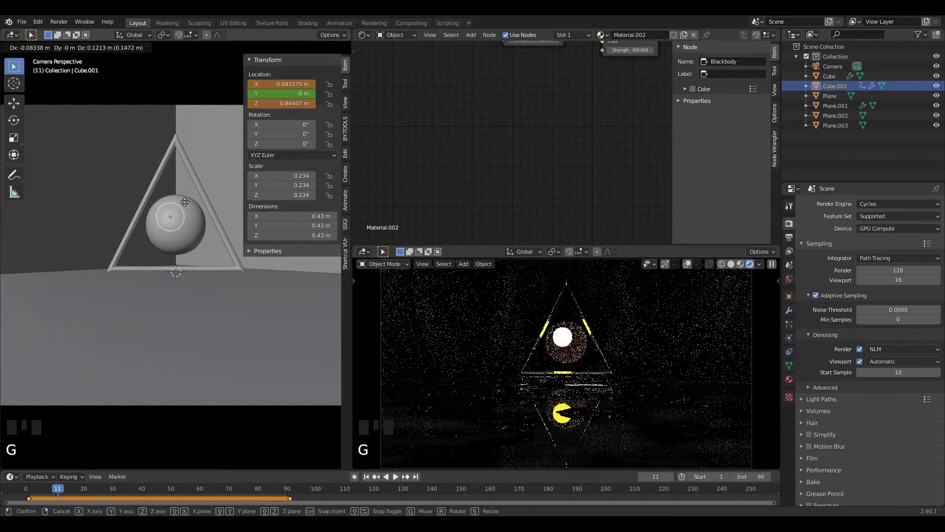
{"action": "left_click", "coordinate": [184, 200]}
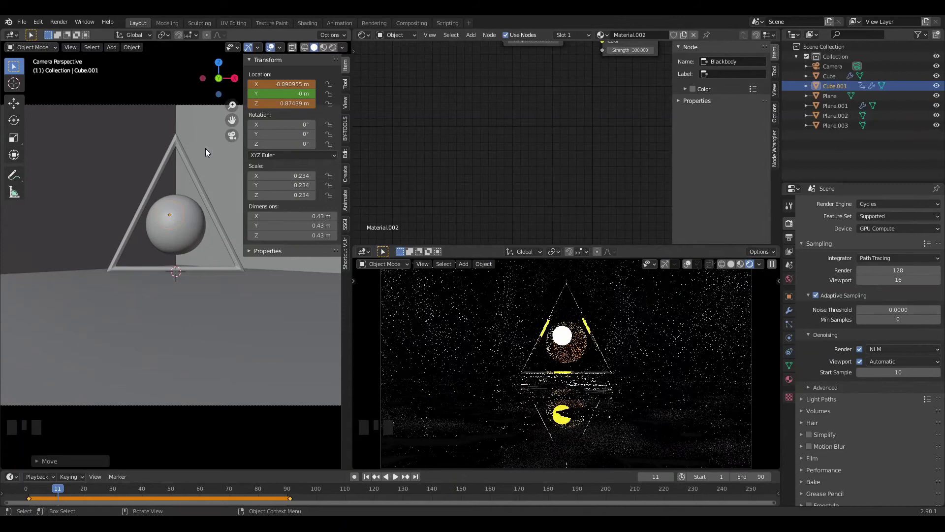
{"action": "right_click", "coordinate": [268, 86]}
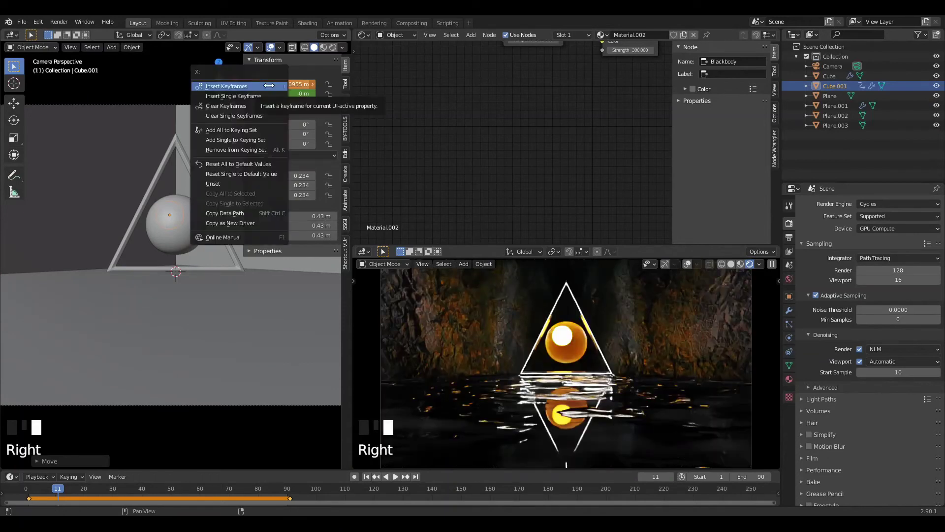
{"action": "left_click", "coordinate": [269, 86]}
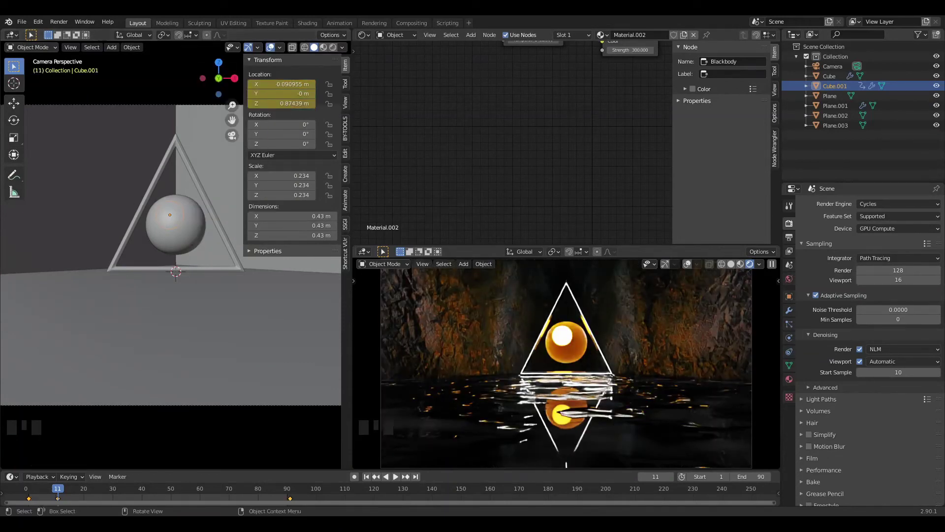
Duplicate Cube.001's frame 11 location keyframe to frame 17 so the light holds its position.
{"action": "left_click", "coordinate": [57, 498]}
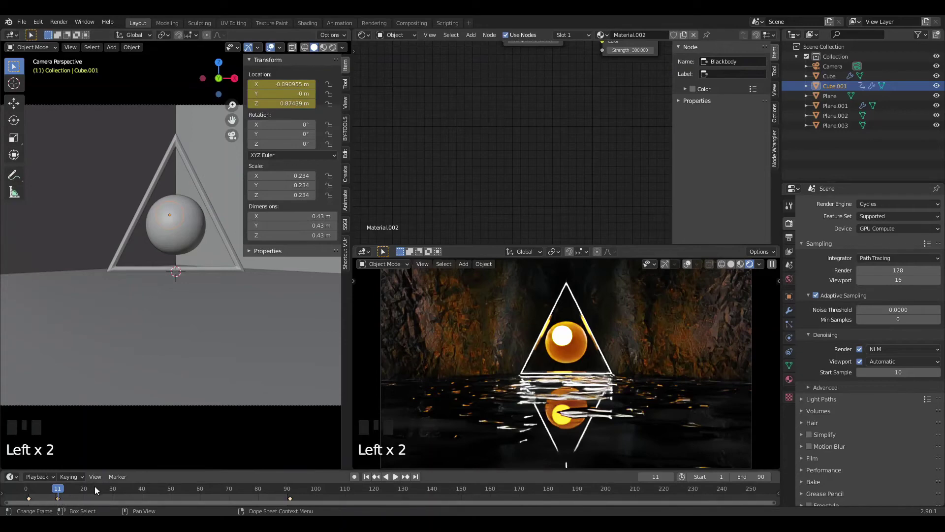
{"action": "key", "text": "shift+d"}
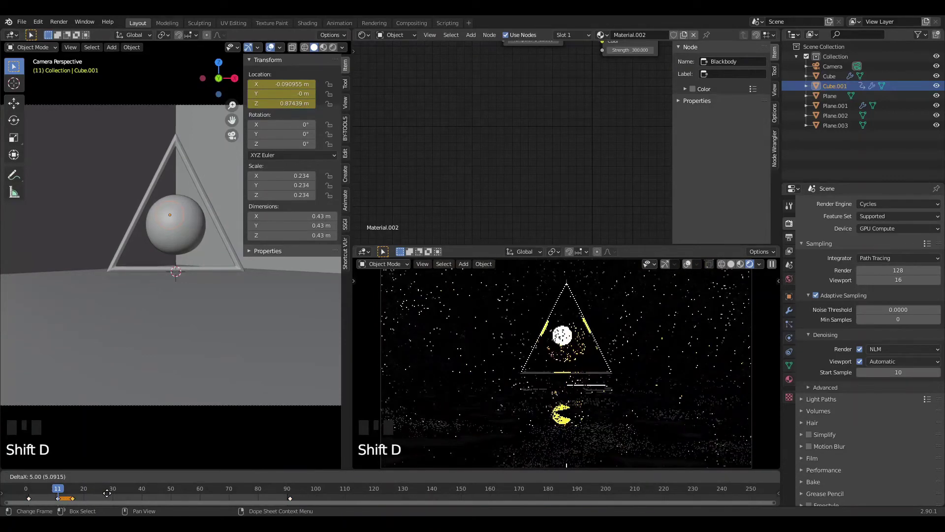
{"action": "left_click", "coordinate": [108, 492]}
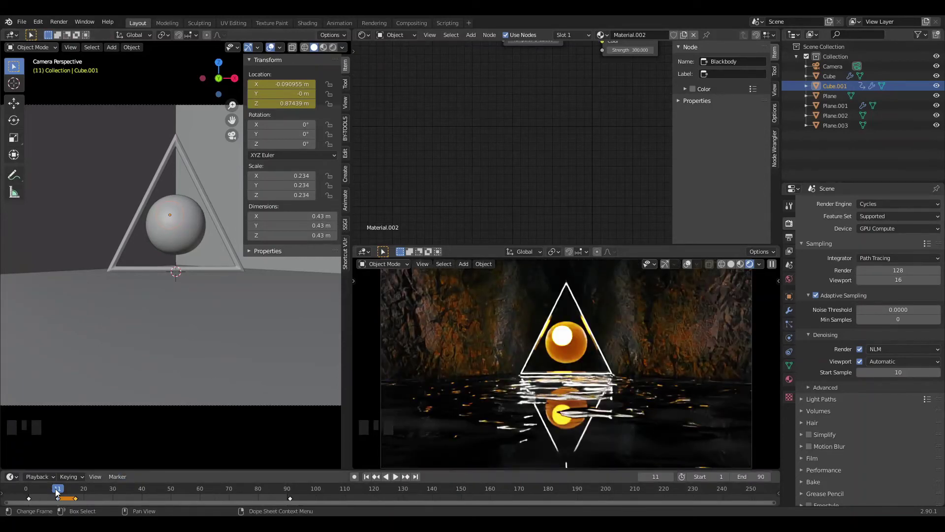
At frame 40, move Cube.001 to about X 0.157 m, Z 0.676 m inside the sphere and keyframe its location.
{"action": "left_click_drag", "start_coordinate": [58, 492], "coordinate": [142, 491]}
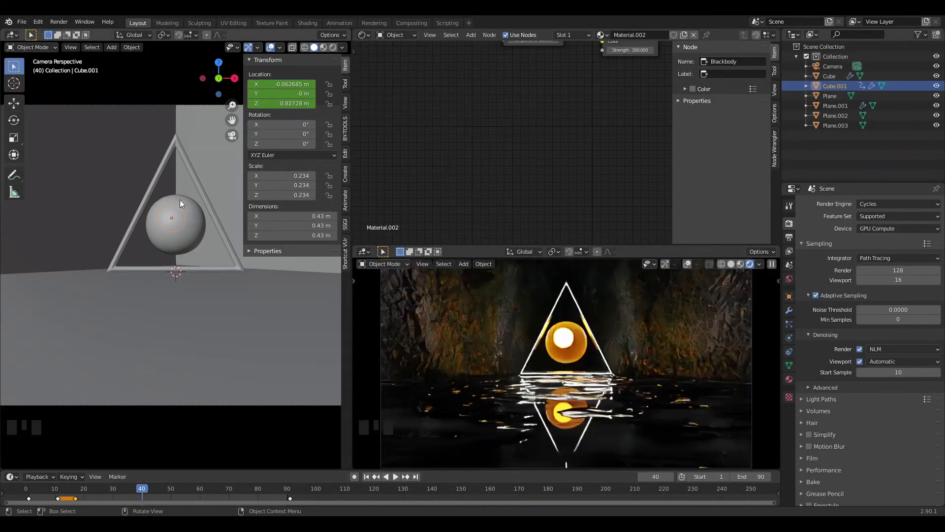
{"action": "key", "text": "g"}
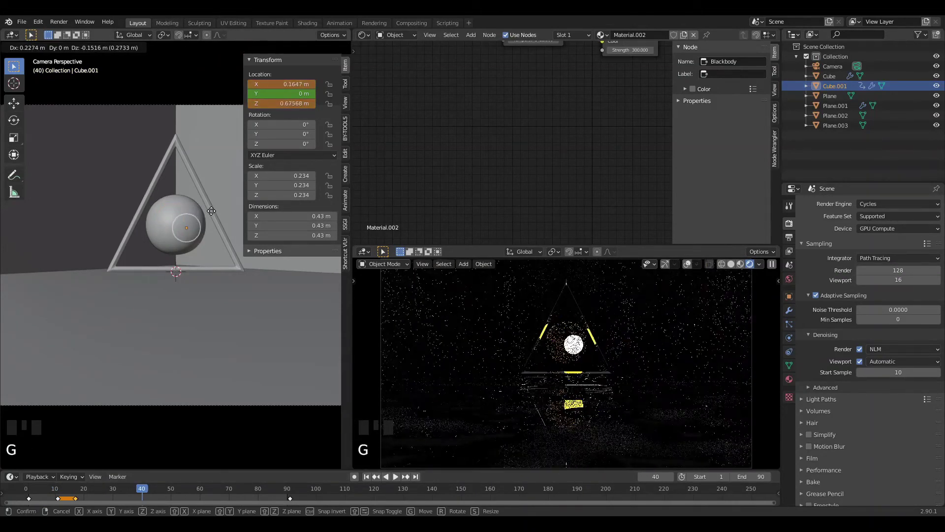
{"action": "left_click", "coordinate": [211, 211]}
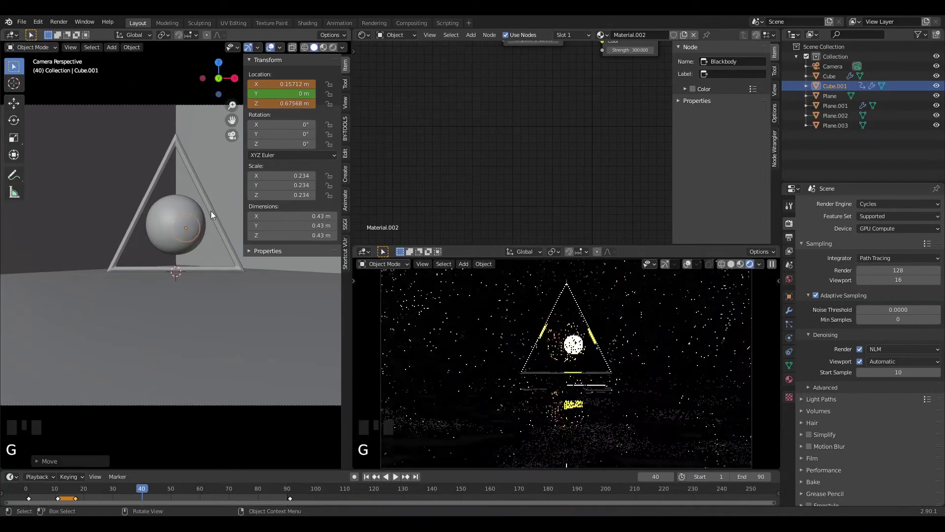
{"action": "right_click", "coordinate": [281, 83]}
{"action": "left_click", "coordinate": [281, 83]}
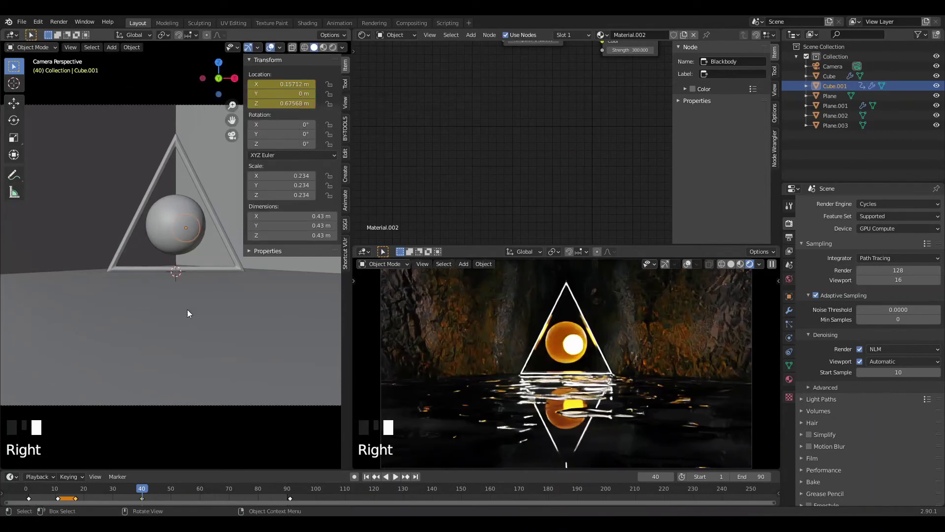
Duplicate Cube.001's frame 40 location keyframe to about frame 45.
{"action": "left_click", "coordinate": [141, 498]}
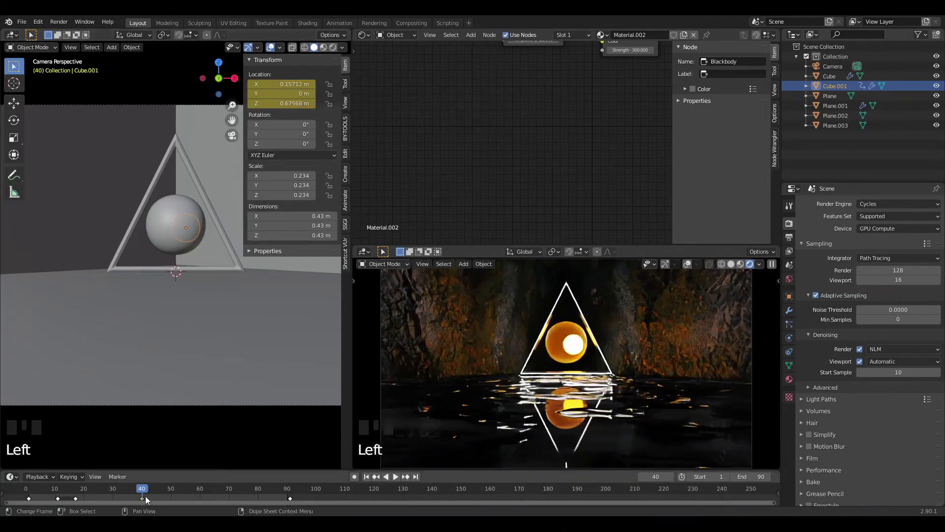
{"action": "key", "text": "shift+d"}
{"action": "left_click", "coordinate": [156, 495]}
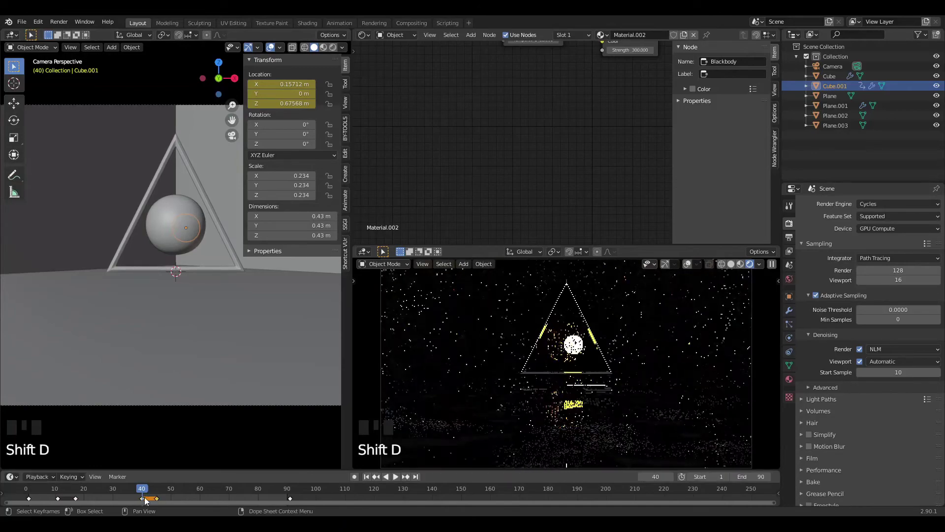
At frame 64, move Cube.001 to about X -0.105 m, Z 0.748 m and keyframe its location.
{"action": "left_click_drag", "start_coordinate": [141, 490], "coordinate": [206, 486]}
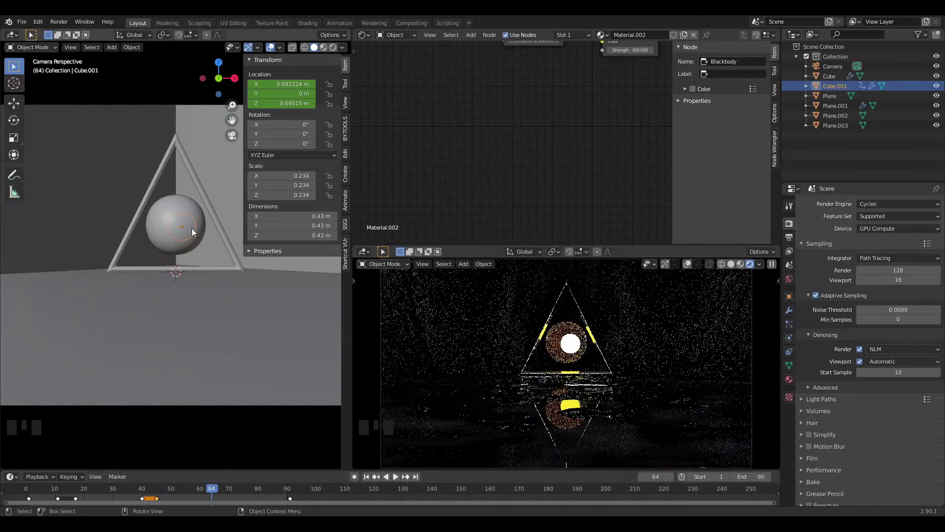
{"action": "key", "text": "g"}
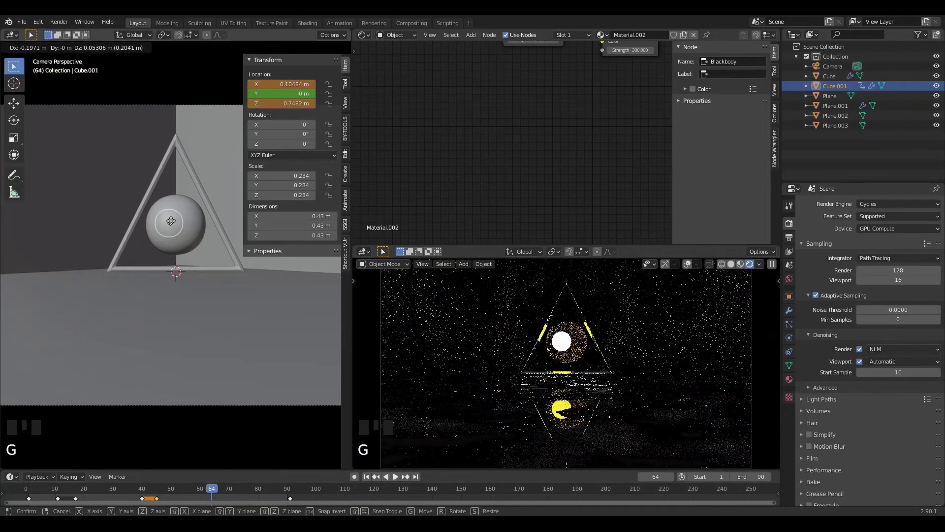
{"action": "left_click", "coordinate": [171, 223]}
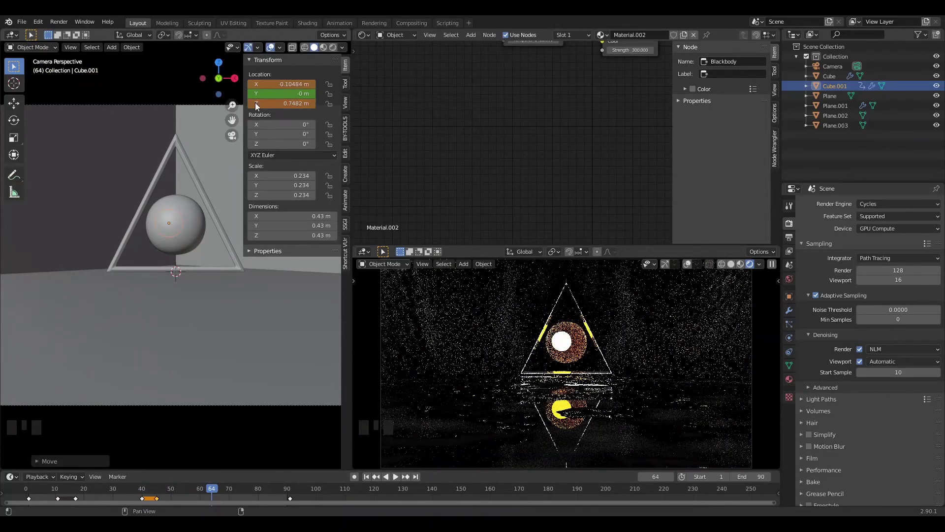
{"action": "right_click", "coordinate": [266, 87]}
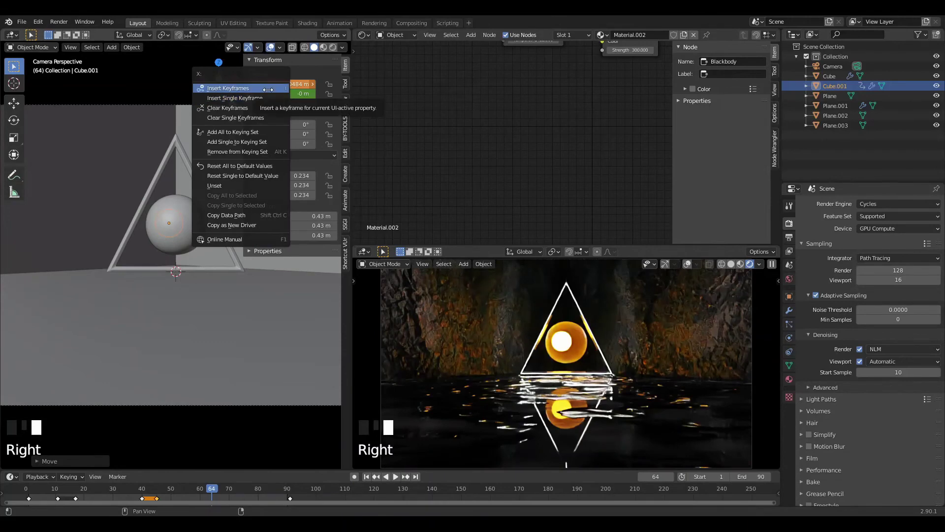
{"action": "left_click", "coordinate": [268, 89]}
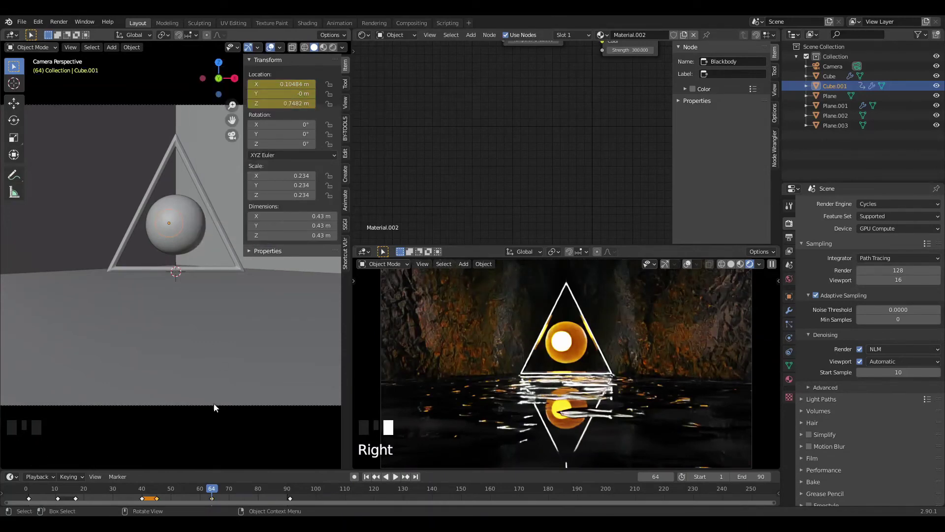
Duplicate Cube.001 in place and copy the duplicate's frame 64 location keyframe to about frame 68.
{"action": "key", "text": "shift+d"}
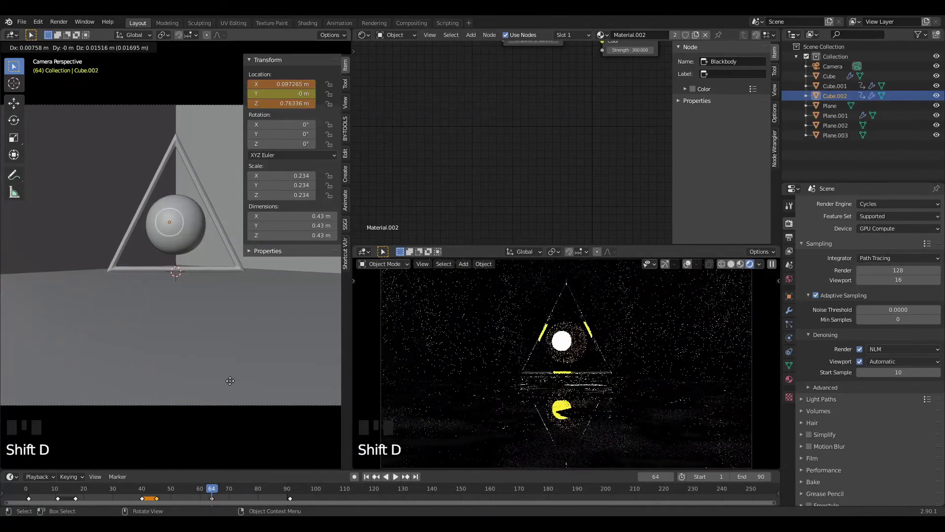
{"action": "right_click", "coordinate": [230, 385]}
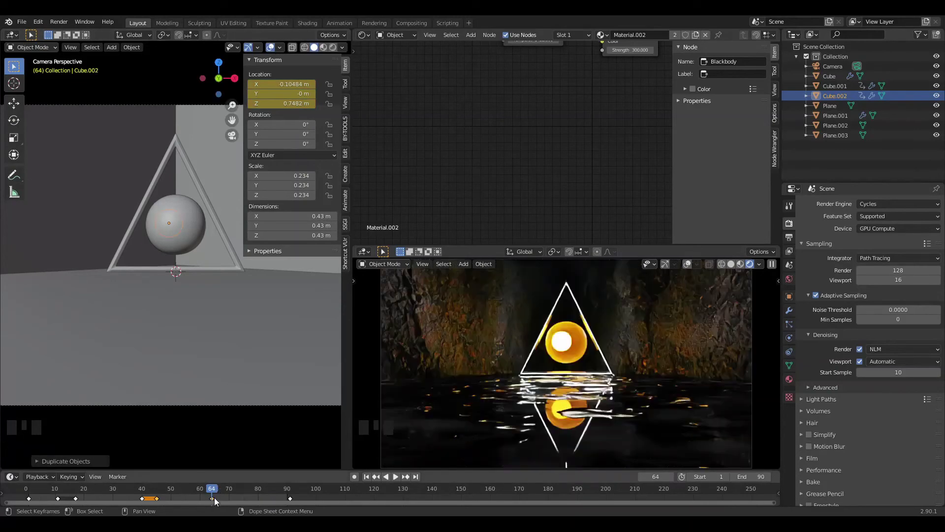
{"action": "key", "text": "shift+d"}
{"action": "left_click", "coordinate": [200, 500]}
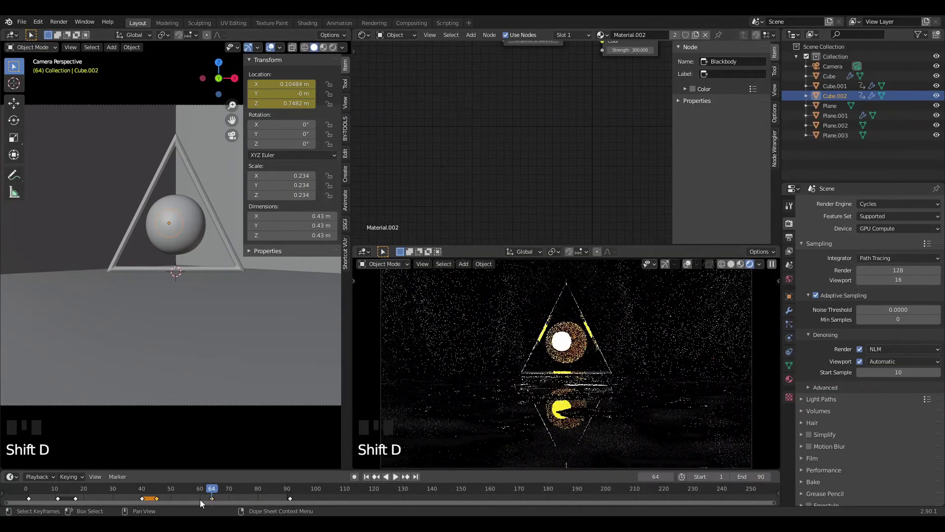
{"action": "key", "text": "shift+d"}
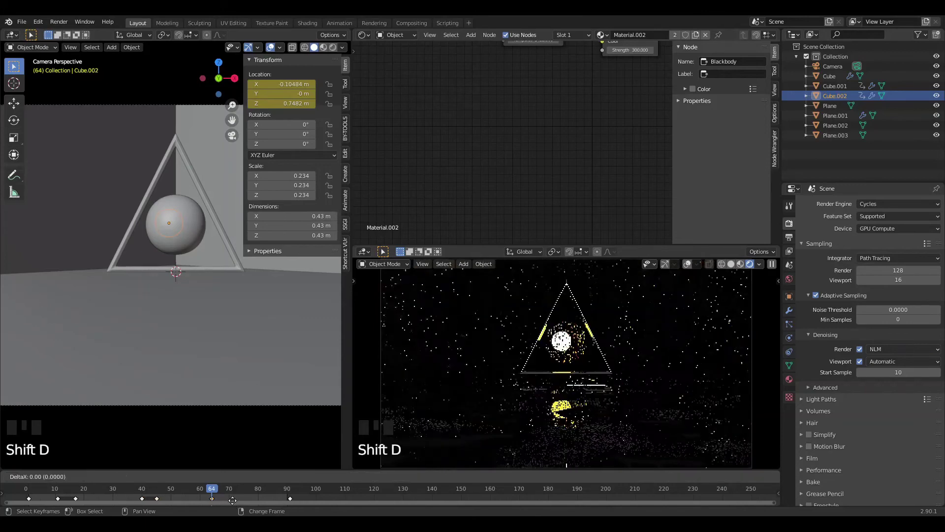
{"action": "left_click", "coordinate": [243, 498]}
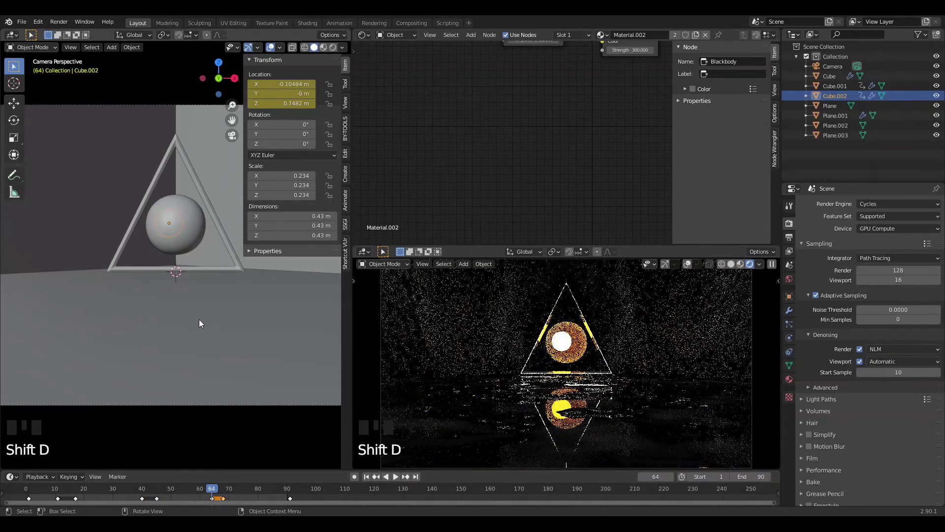
Play back the animation to check the light's movement inside the sphere.
{"action": "key", "text": "space"}
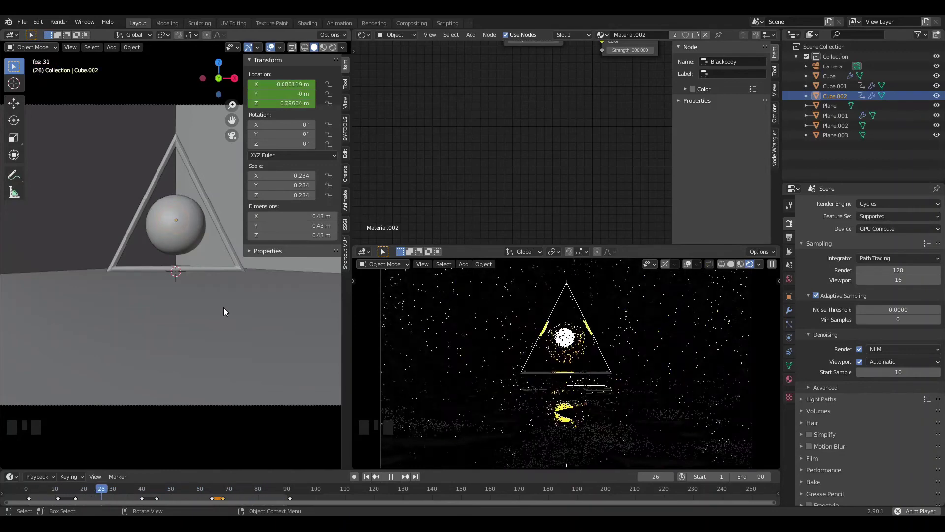
{"action": "key", "text": "space"}
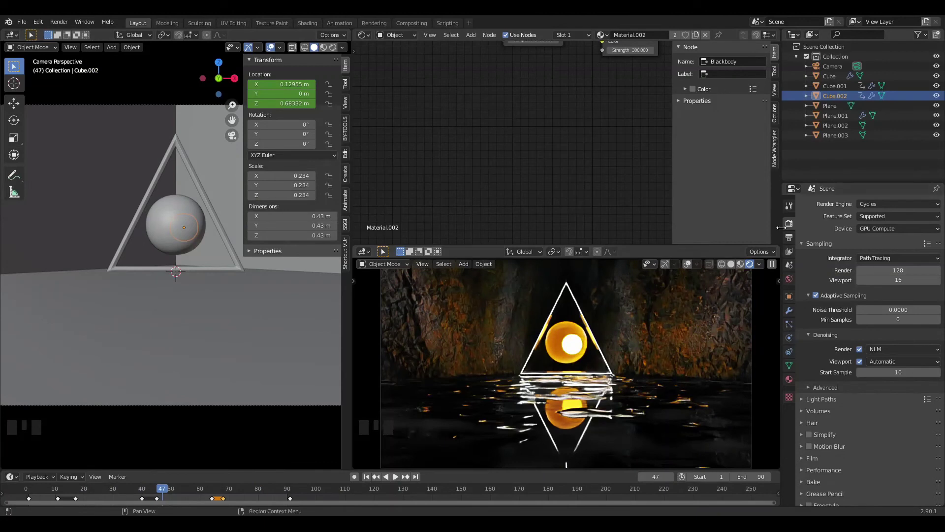
Set the scene's colour management look to Medium High Contrast.
{"action": "scroll", "coordinate": [822, 426], "scroll_direction": "down", "scroll_amount": 3}
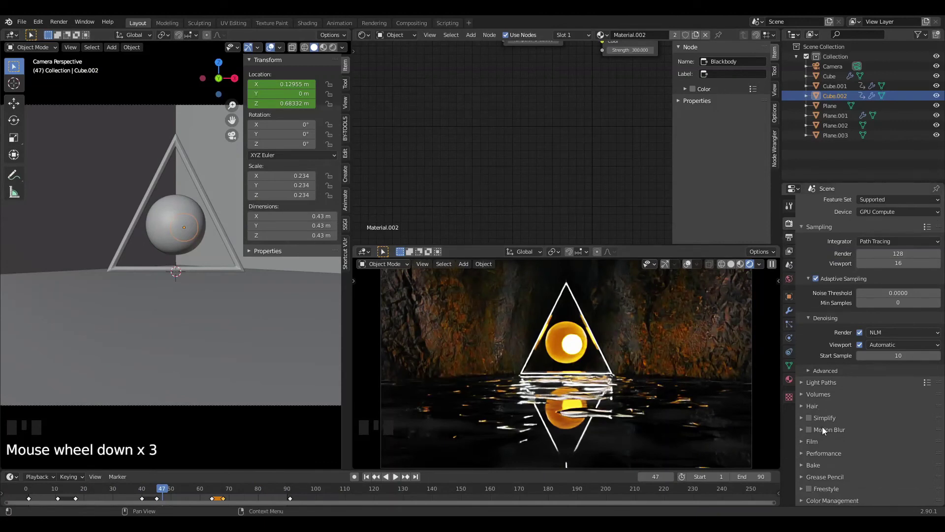
{"action": "left_click", "coordinate": [814, 499]}
{"action": "scroll", "coordinate": [832, 463], "scroll_direction": "down", "scroll_amount": 3}
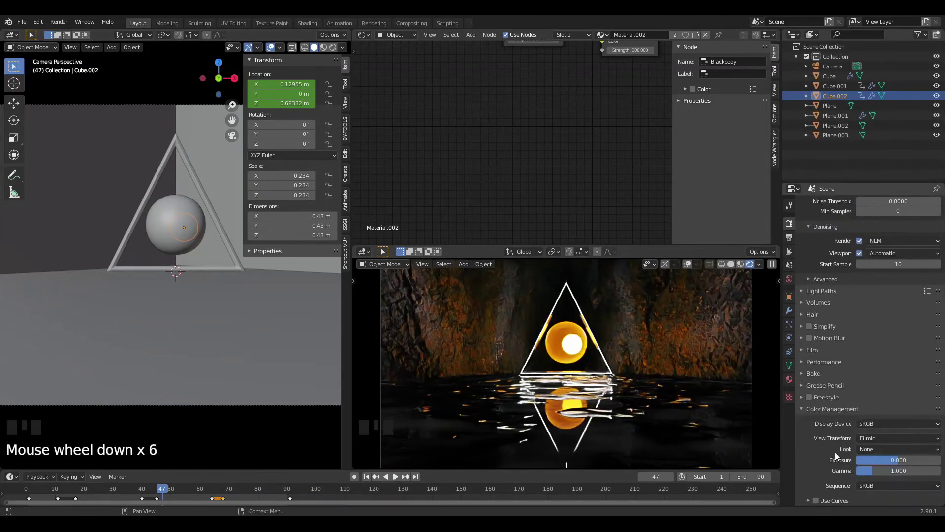
{"action": "left_click", "coordinate": [880, 449]}
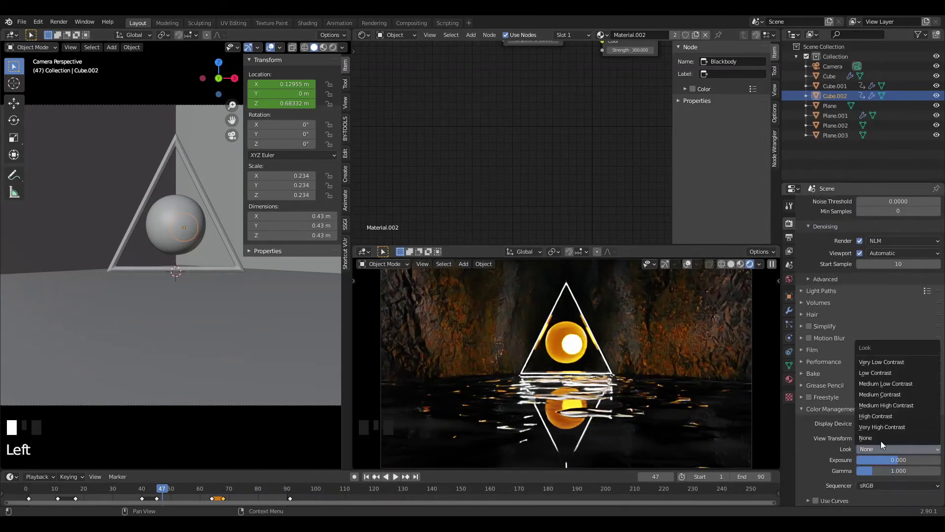
{"action": "left_click", "coordinate": [885, 406]}
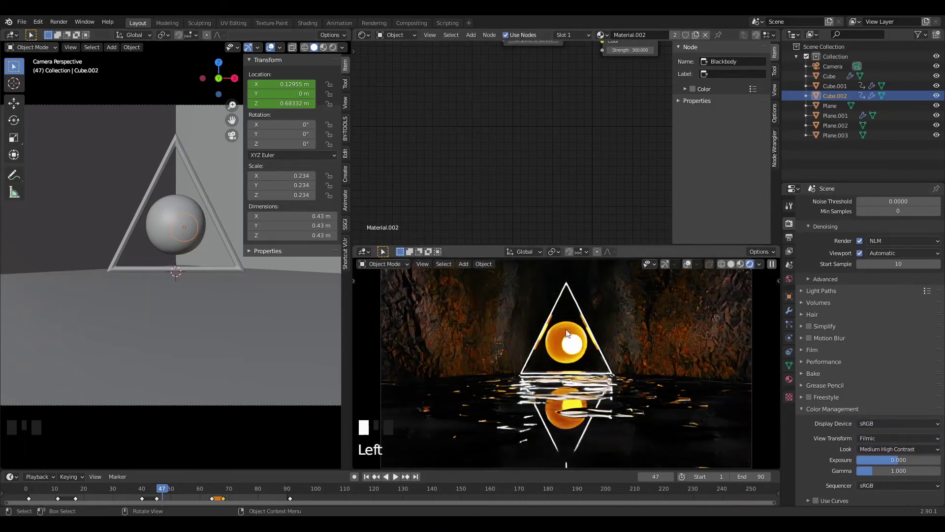
Try a blue emission colour on the triangular frame's material and undo the colour change.
{"action": "left_click", "coordinate": [576, 304]}
{"action": "scroll", "coordinate": [507, 116], "scroll_direction": "down", "scroll_amount": 4}
{"action": "middle_click_drag", "start_coordinate": [513, 132], "coordinate": [414, 175]}
{"action": "scroll", "coordinate": [536, 156], "scroll_direction": "up", "scroll_amount": 3}
{"action": "left_click", "coordinate": [599, 163]}
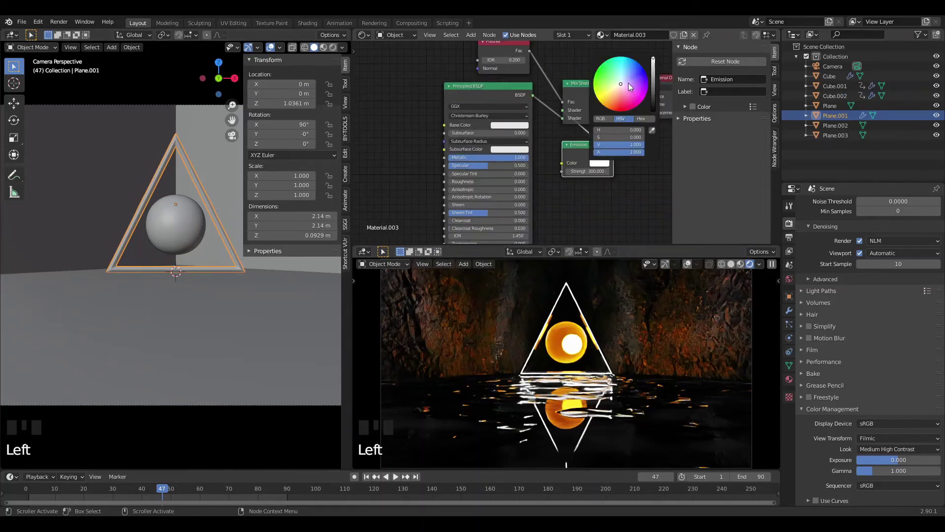
{"action": "left_click_drag", "start_coordinate": [627, 80], "coordinate": [635, 60]}
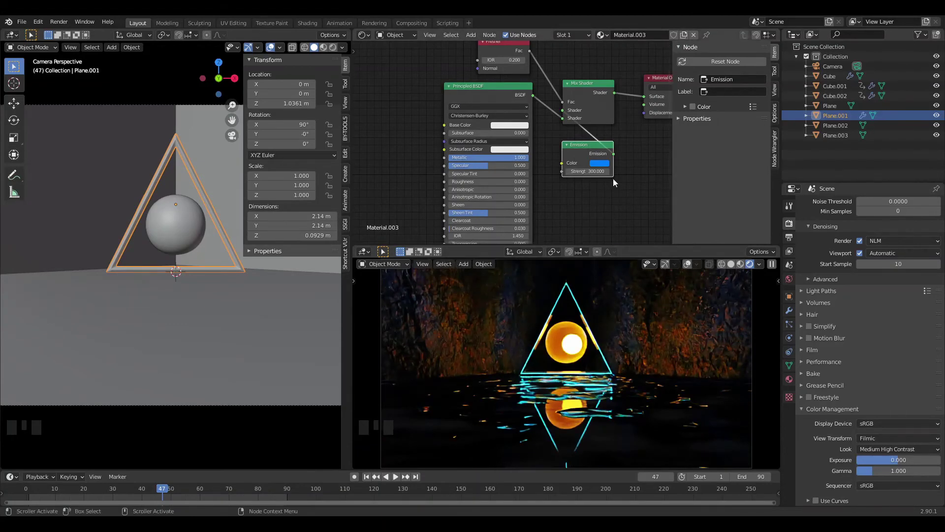
{"action": "key", "text": "ctrl+z"}
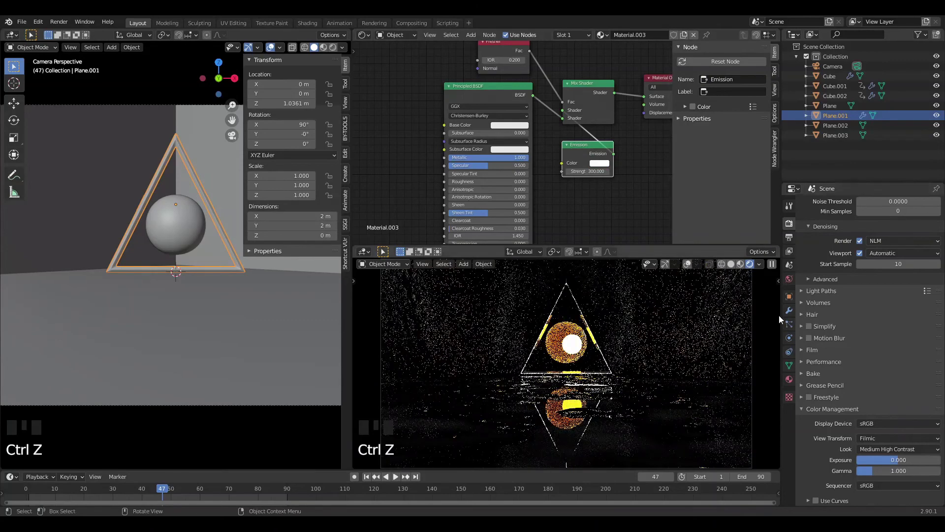
Replace the render output path with "cool ball subscribe please".
{"action": "left_click", "coordinate": [790, 241]}
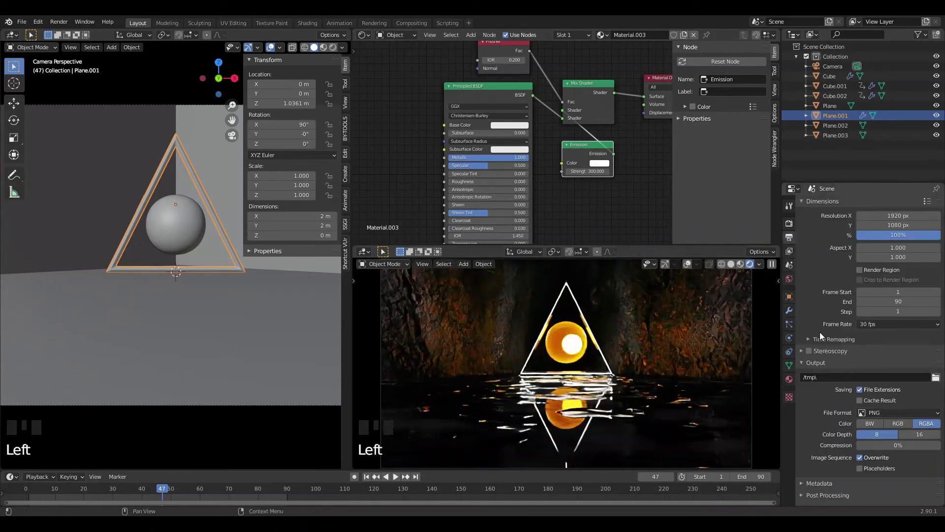
{"action": "scroll", "coordinate": [884, 387], "scroll_direction": "down", "scroll_amount": 3}
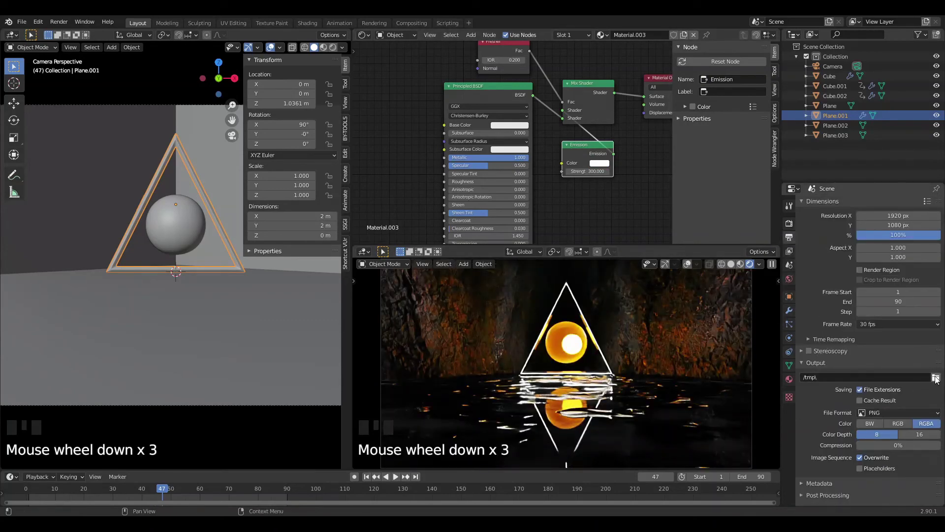
{"action": "left_click", "coordinate": [898, 379]}
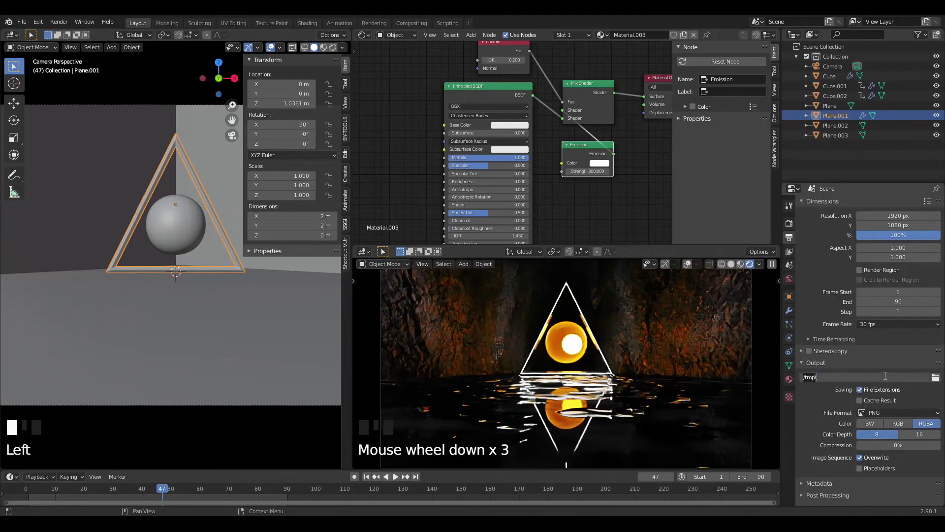
{"action": "key", "text": "BackSpace"}
{"action": "key", "text": "BackSpace"}
{"action": "key", "text": "BackSpace"}
{"action": "key", "text": "BackSpace"}
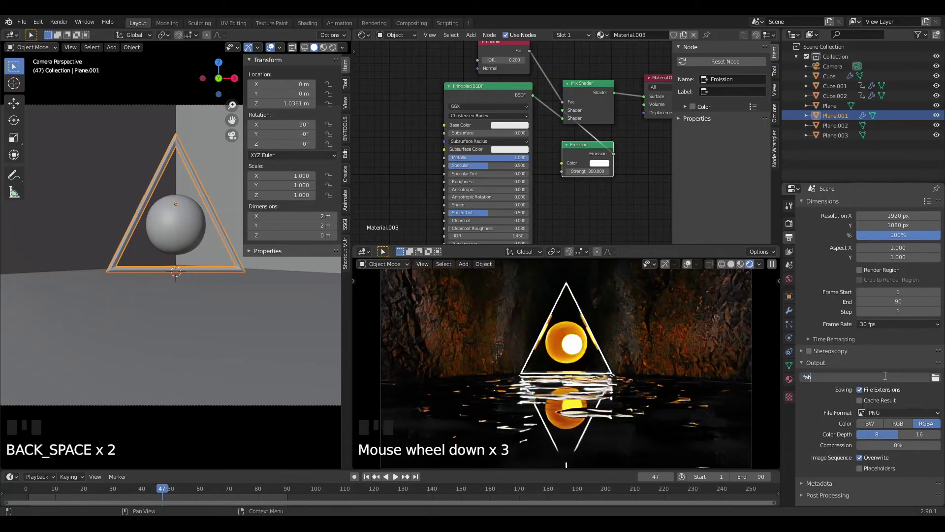
{"action": "type", "text": "cool ball subscribe please"}
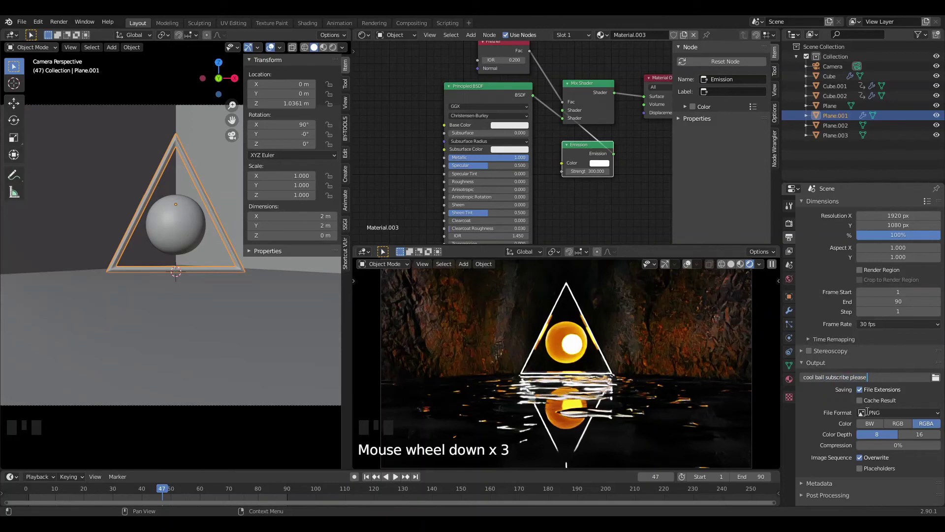
Set the output file format to FFmpeg video with an MPEG-4 container.
{"action": "left_click", "coordinate": [868, 413]}
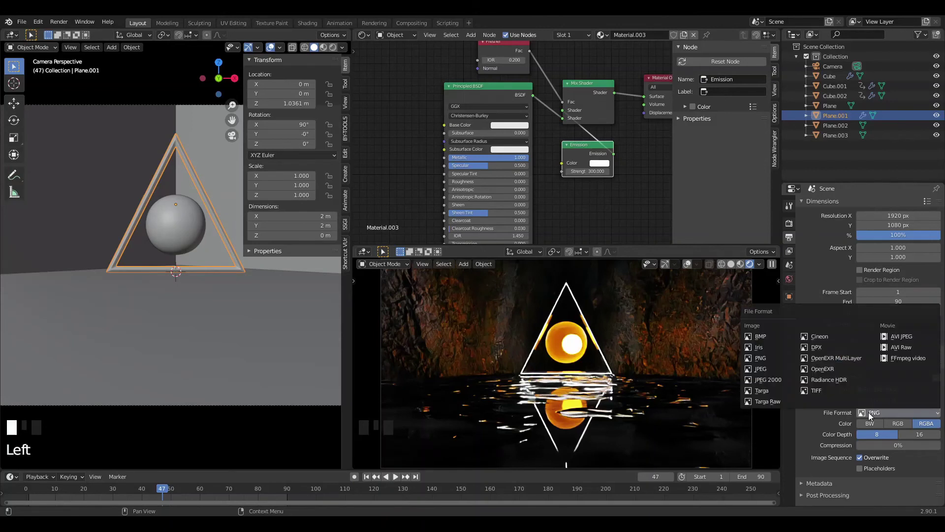
{"action": "left_click", "coordinate": [894, 359]}
{"action": "left_click", "coordinate": [840, 440]}
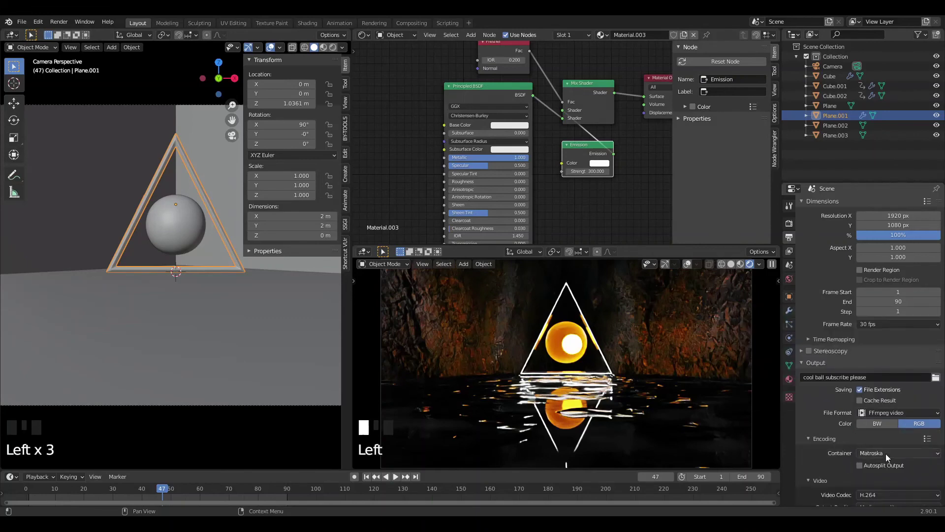
{"action": "left_click_drag", "start_coordinate": [885, 453], "coordinate": [880, 421]}
Set the video encoding's output quality to Perceptually lossless.
{"action": "scroll", "coordinate": [877, 425], "scroll_direction": "down", "scroll_amount": 1}
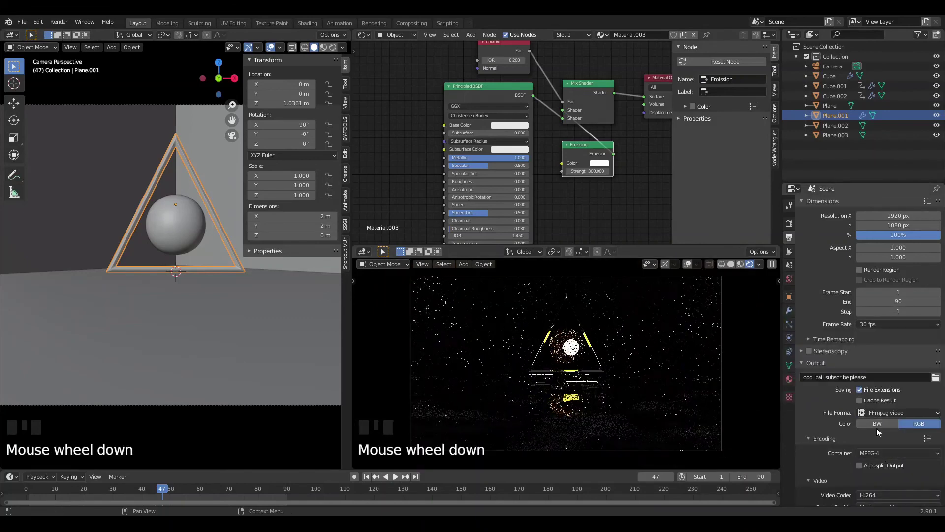
{"action": "scroll", "coordinate": [866, 430], "scroll_direction": "down", "scroll_amount": 5}
{"action": "left_click", "coordinate": [889, 408]}
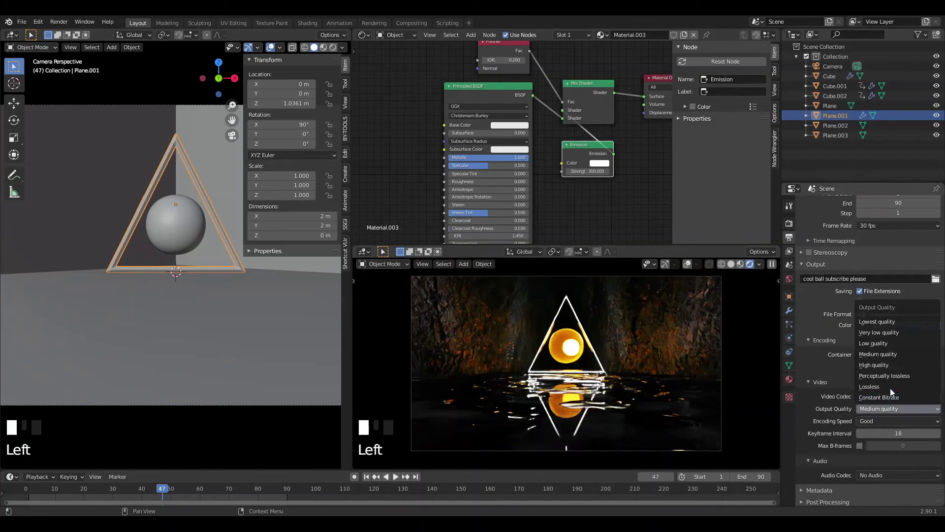
{"action": "left_click", "coordinate": [893, 377]}
{"action": "scroll", "coordinate": [852, 418], "scroll_direction": "down", "scroll_amount": 2}
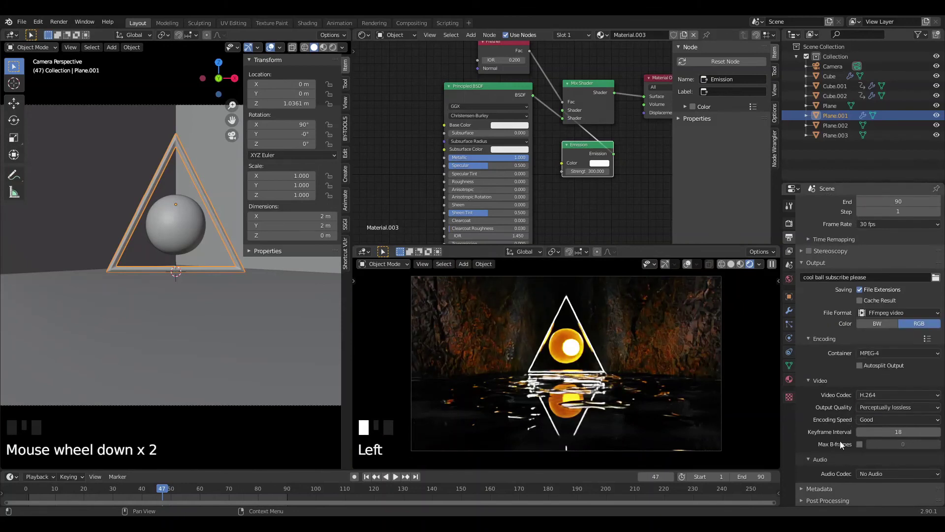
{"action": "scroll", "coordinate": [867, 325], "scroll_direction": "up", "scroll_amount": 10}
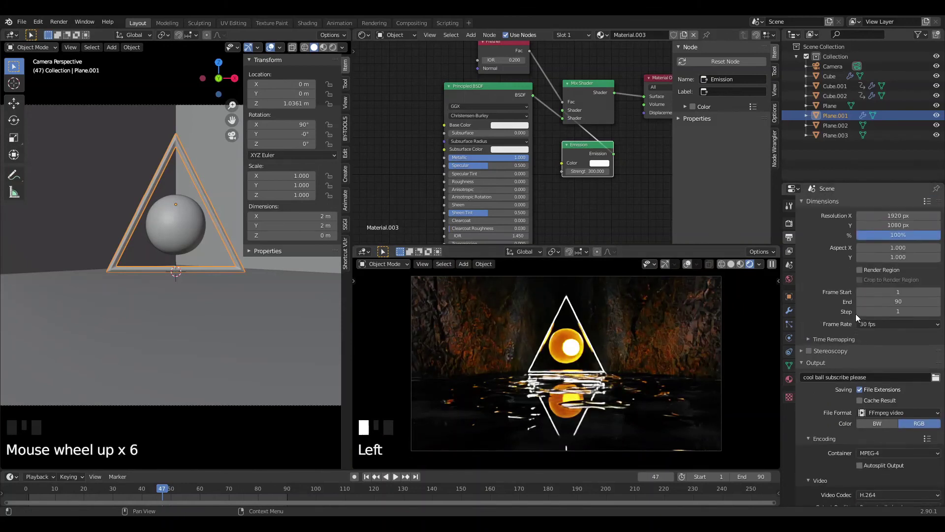